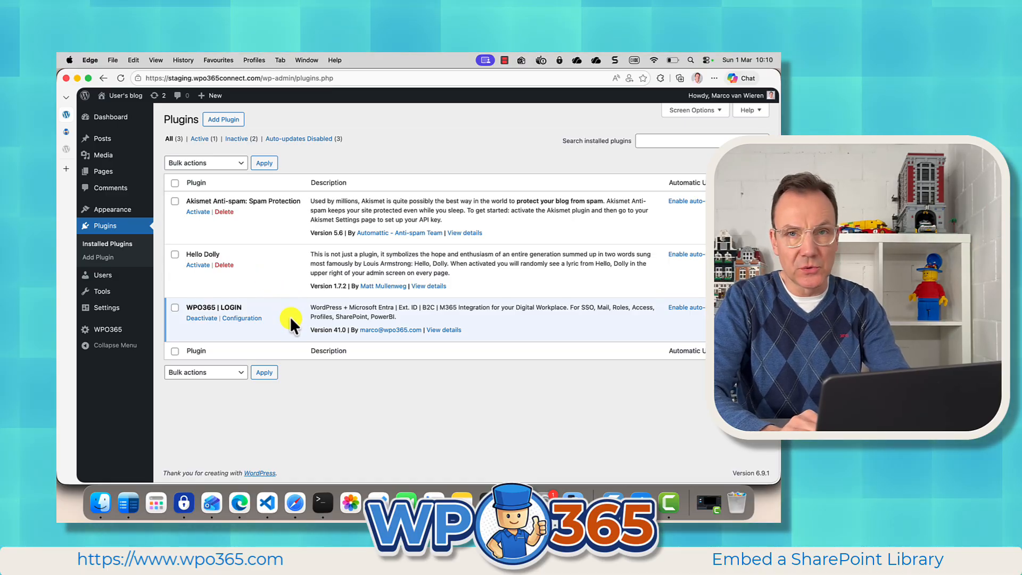
Step: Open the WPO365 | LOGIN plugin's configuration and review the Microsoft Entra ID settings for Single Sign-on
click(240, 318)
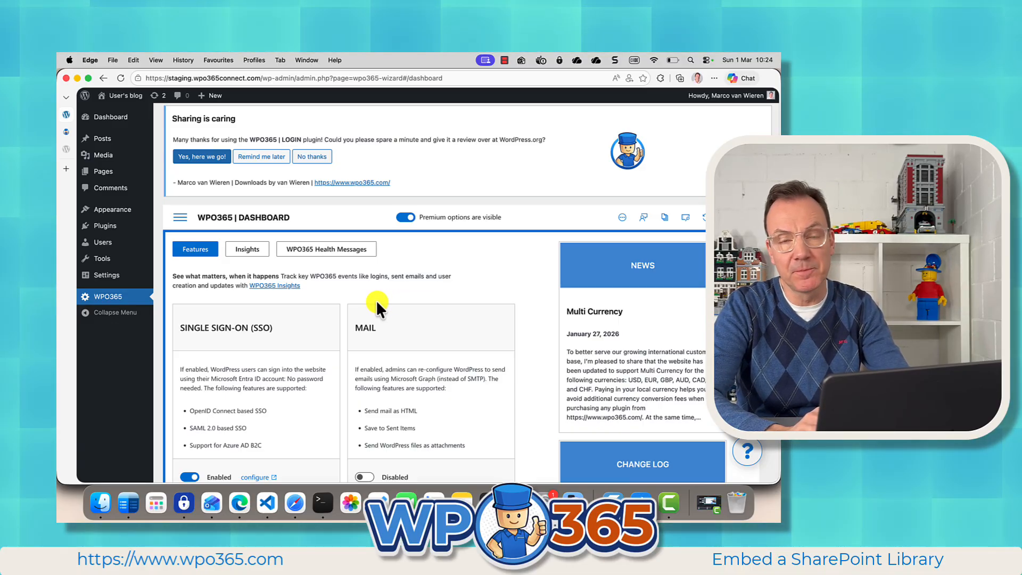
click(181, 218)
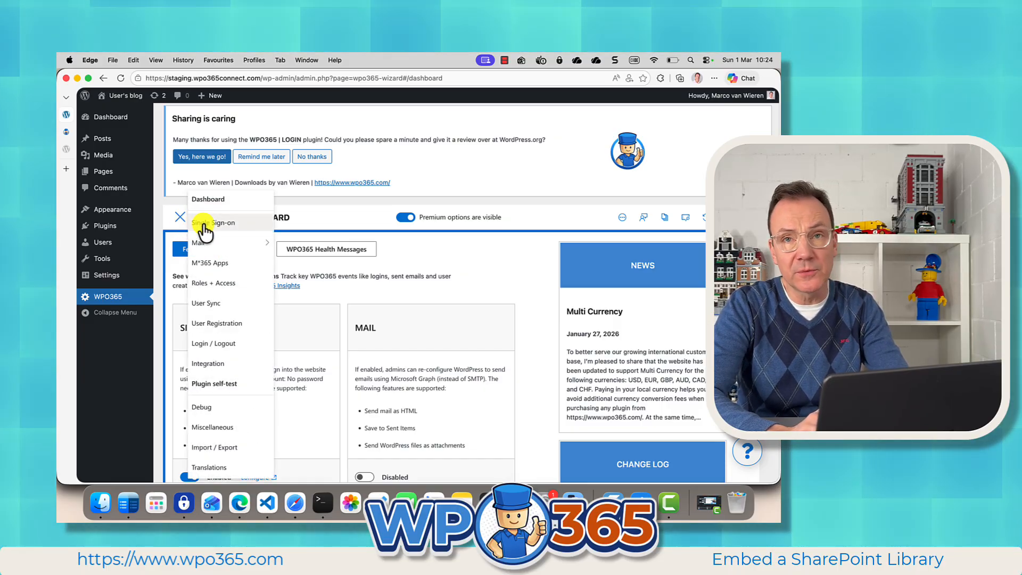
click(203, 224)
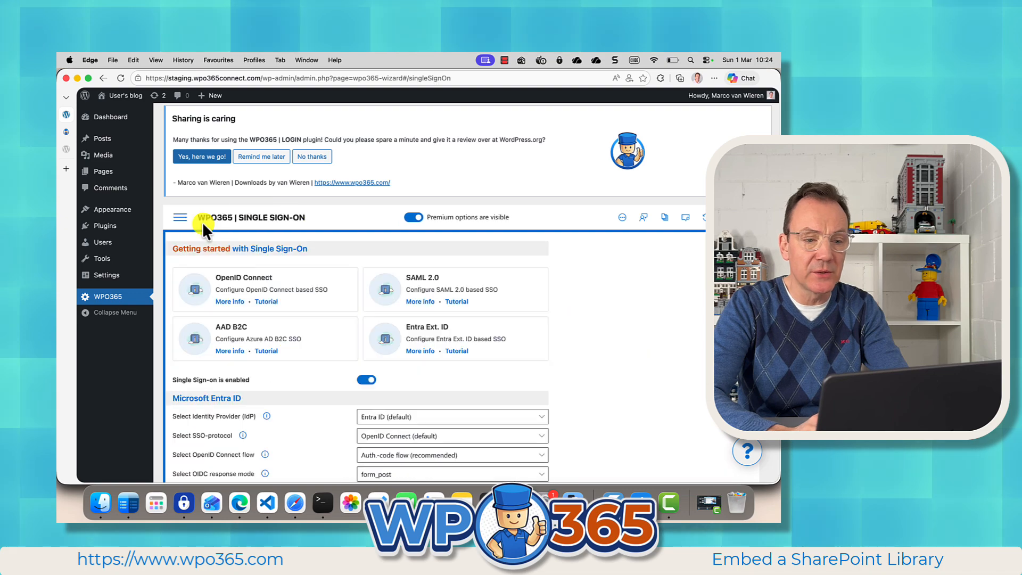
scroll(293, 415, down, 2)
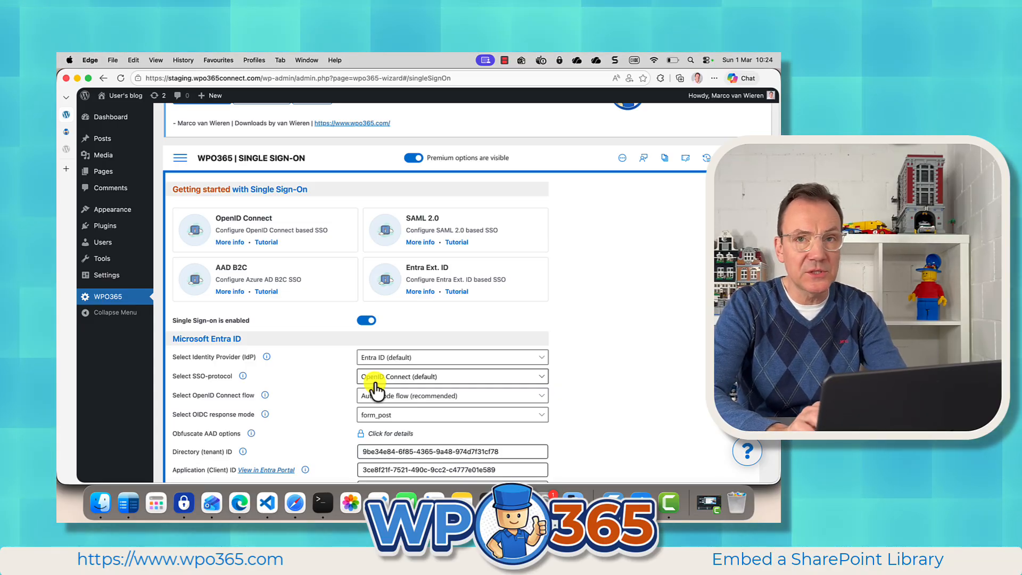
scroll(319, 405, down, 5)
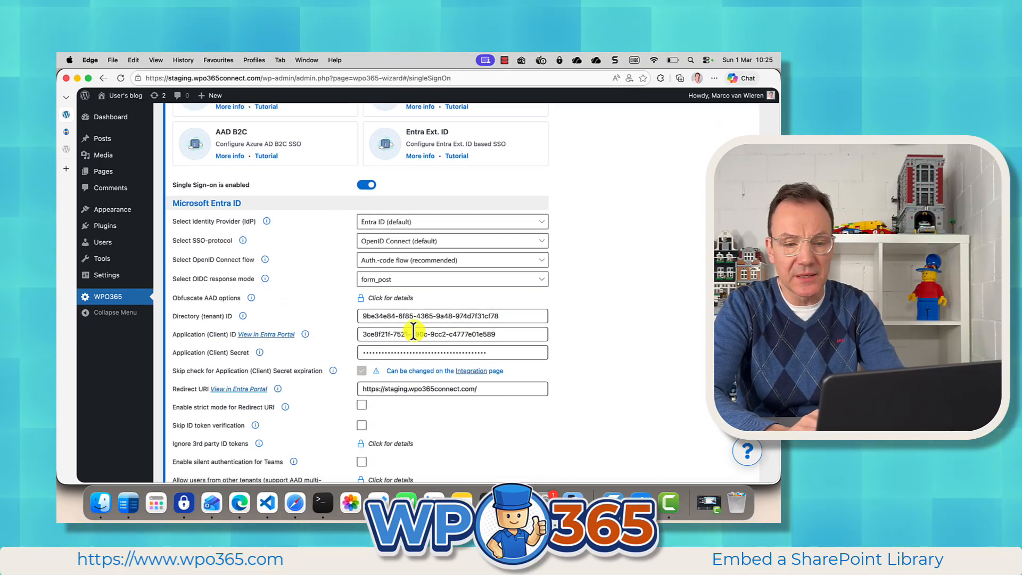
click(471, 424)
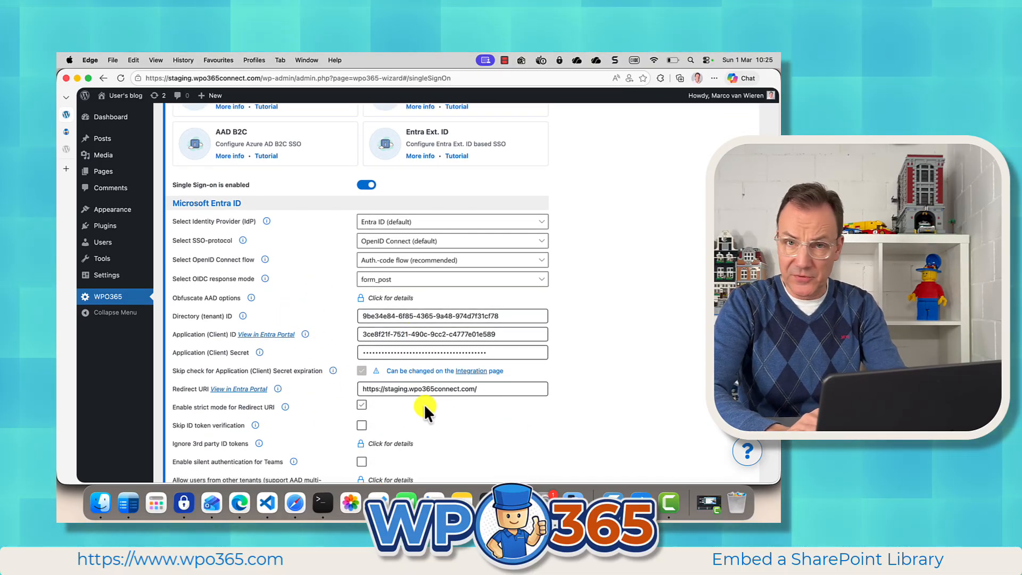
scroll(331, 320, up, 4)
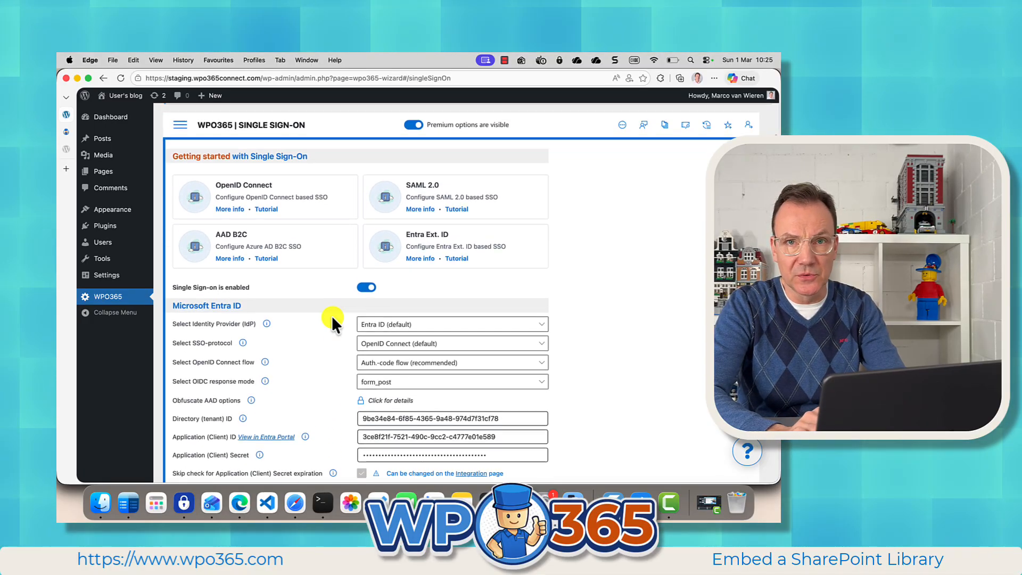
scroll(331, 315, up, 1)
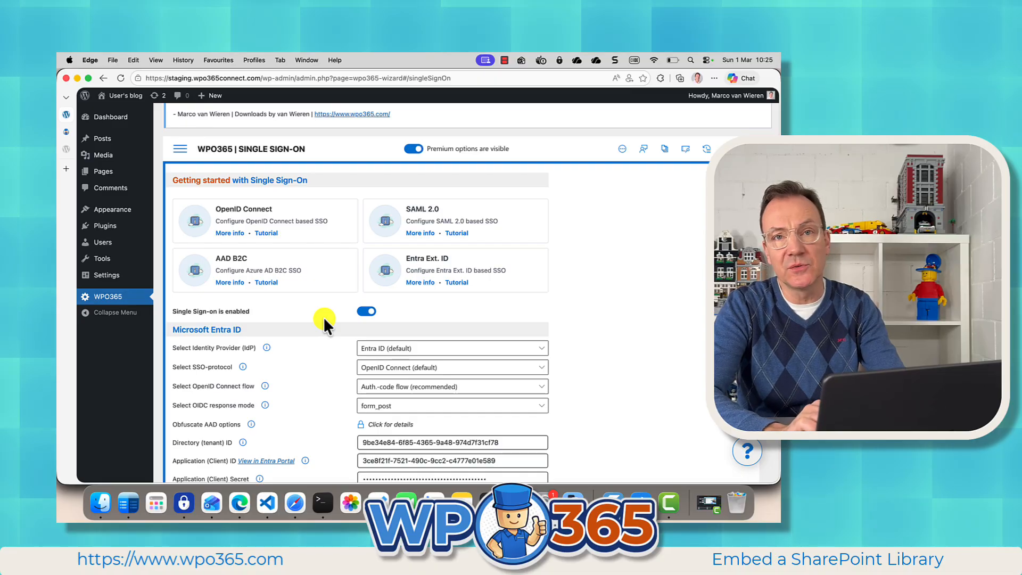
scroll(314, 309, up, 1)
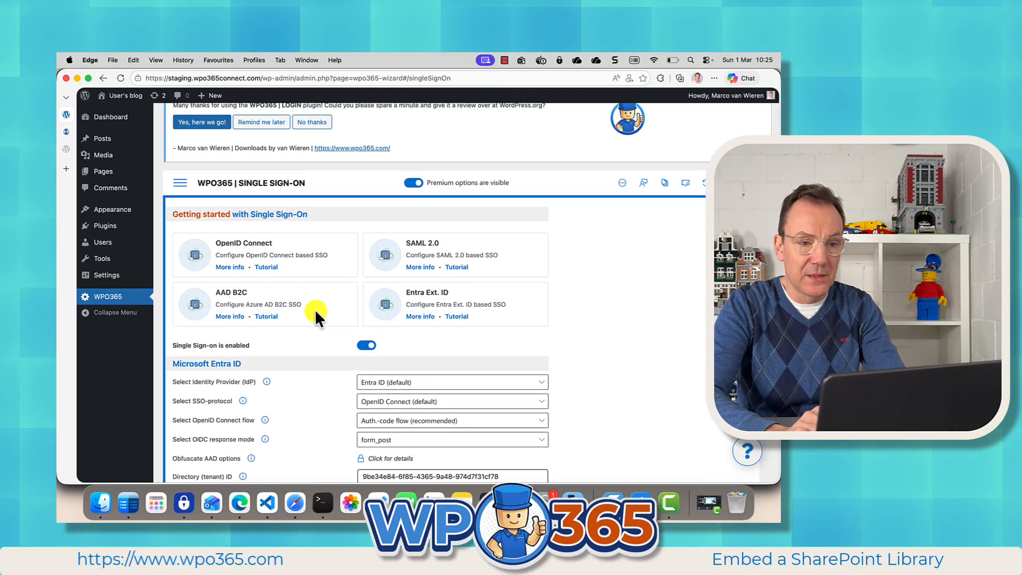
scroll(315, 310, down, 2)
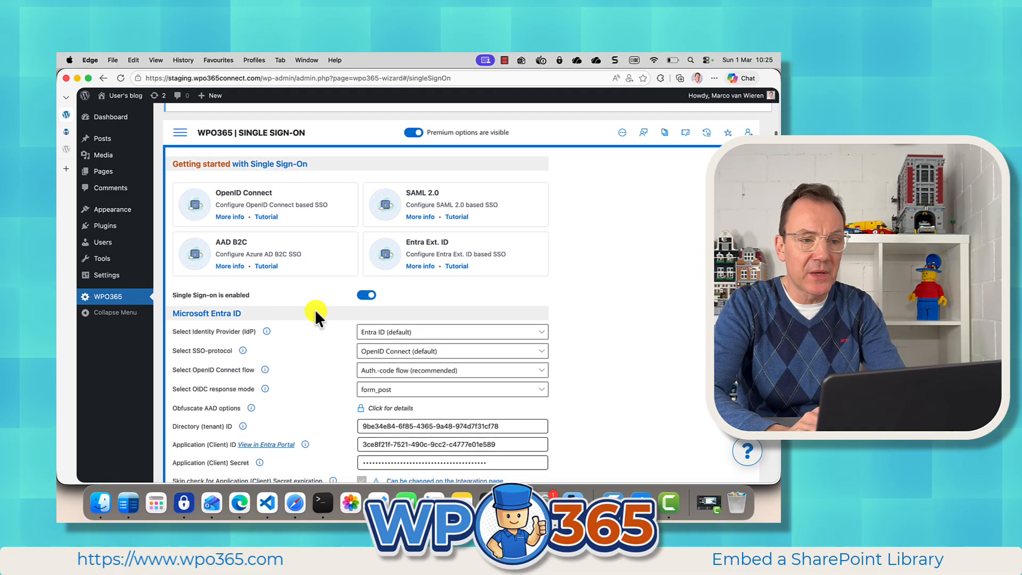
scroll(315, 317, down, 1)
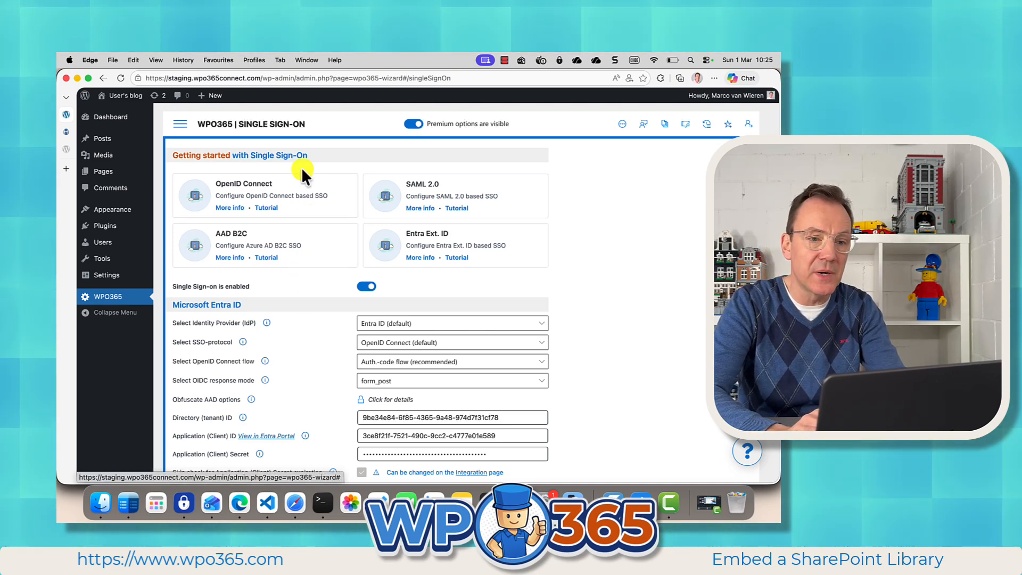
Step: Set the Authentication scenario to Intranet in the Roles + Access settings and save the configuration
click(181, 126)
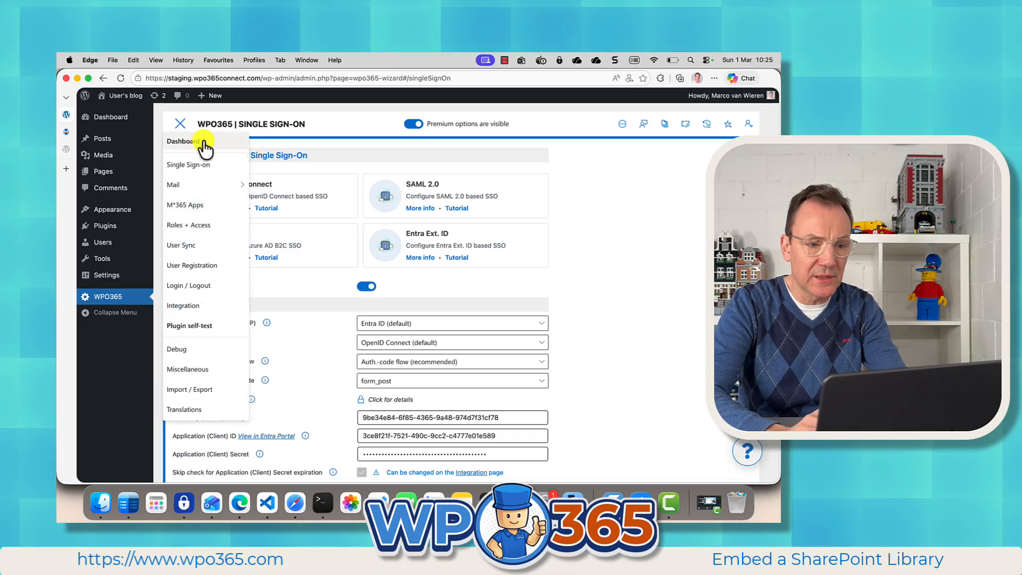
click(198, 227)
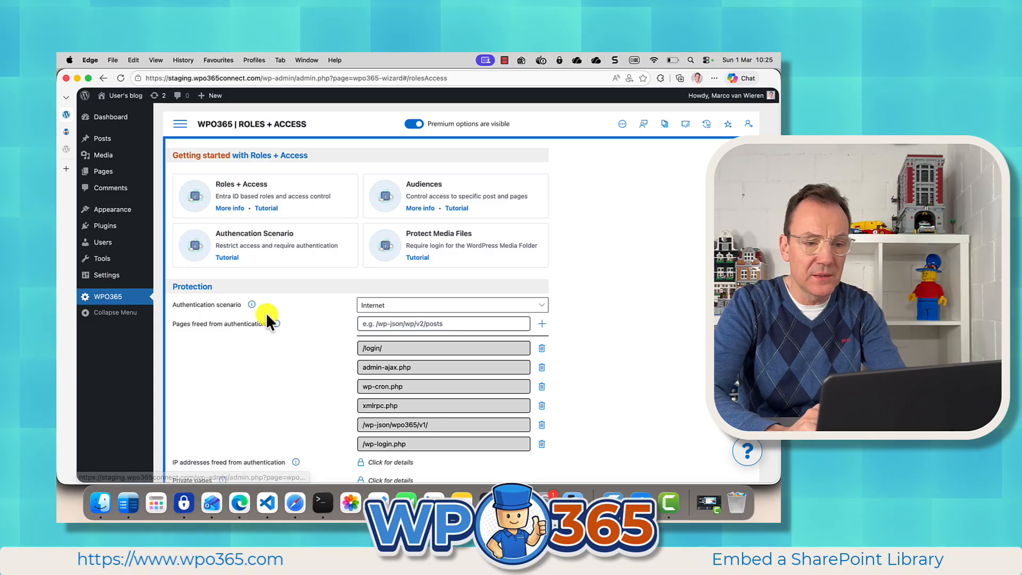
scroll(266, 312, down, 1)
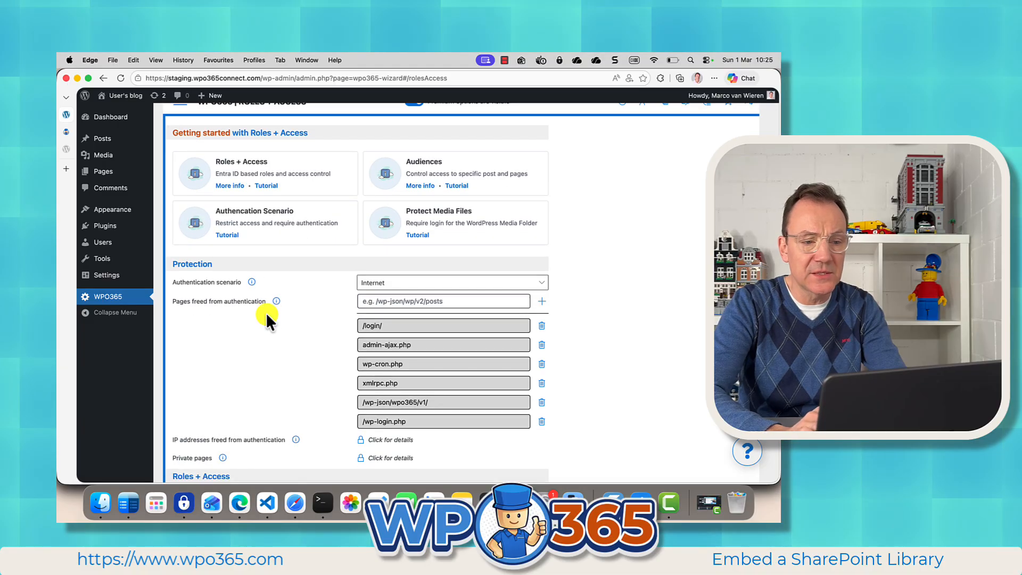
click(362, 284)
click(374, 316)
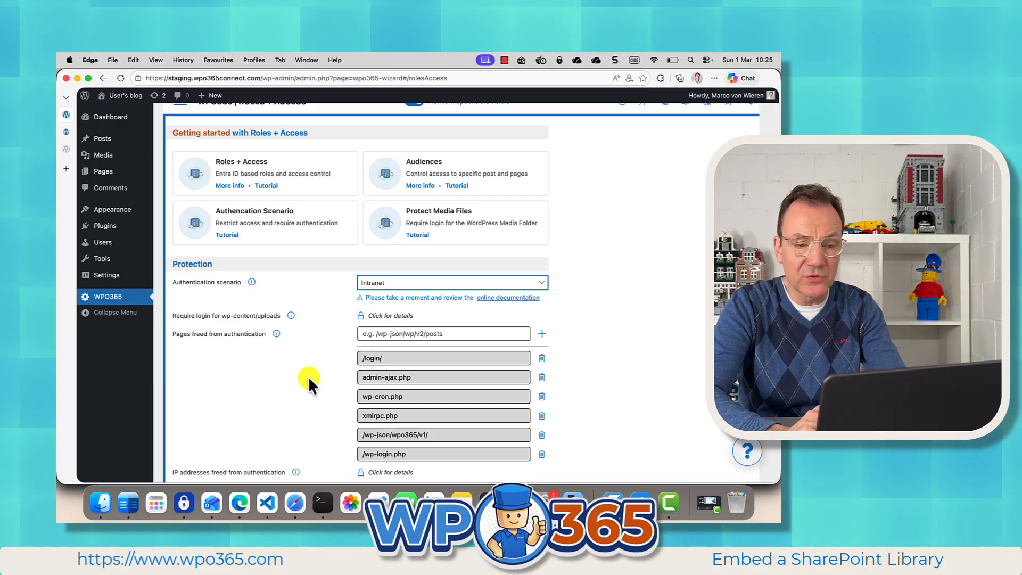
scroll(309, 379, down, 3)
scroll(308, 379, down, 1)
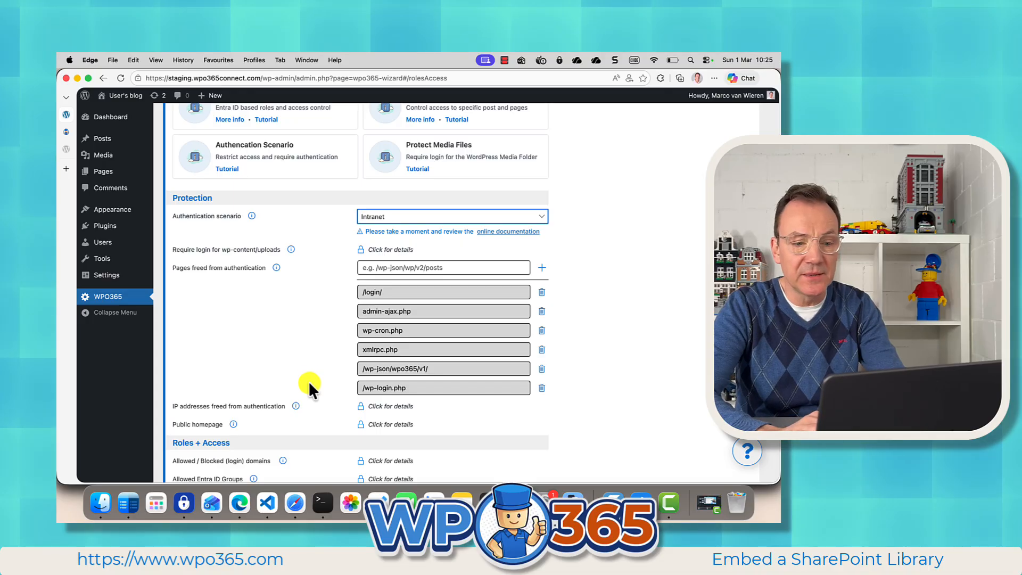
scroll(308, 381, down, 5)
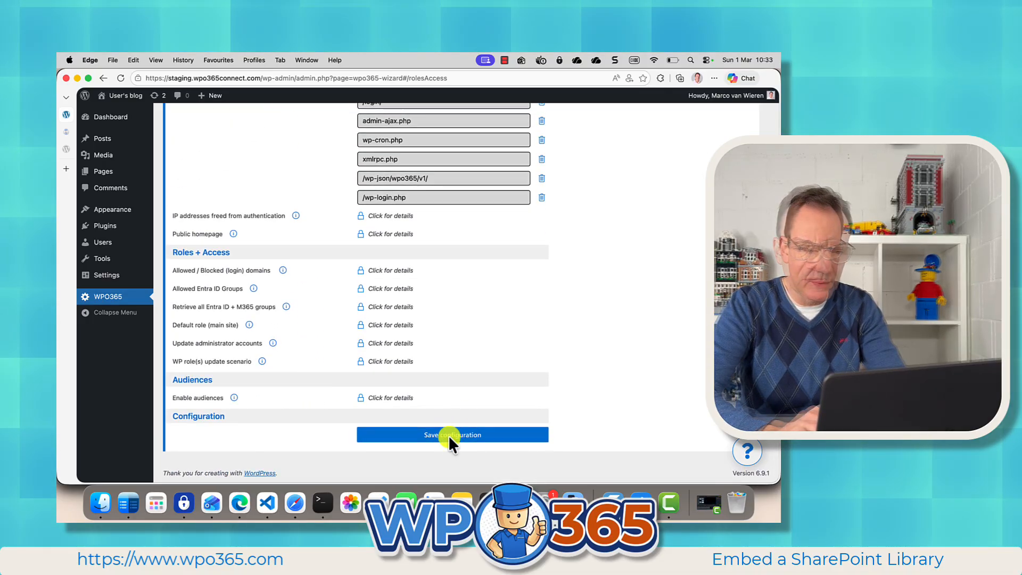
click(449, 434)
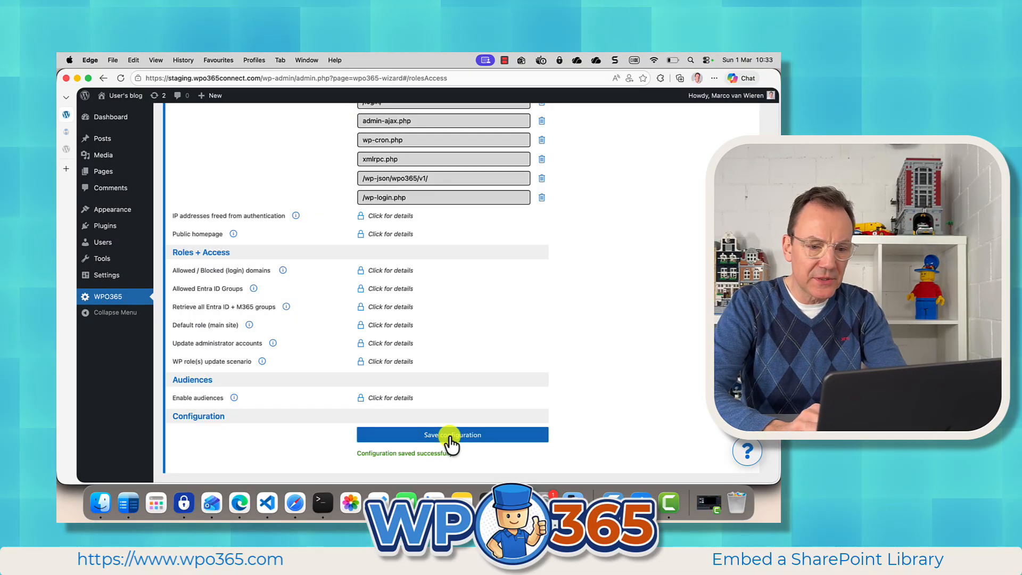
Step: Enable WPO365 for Apps in the M*365 Apps settings and add a SharePoint Library app, dismissing the error message
scroll(302, 267, up, 6)
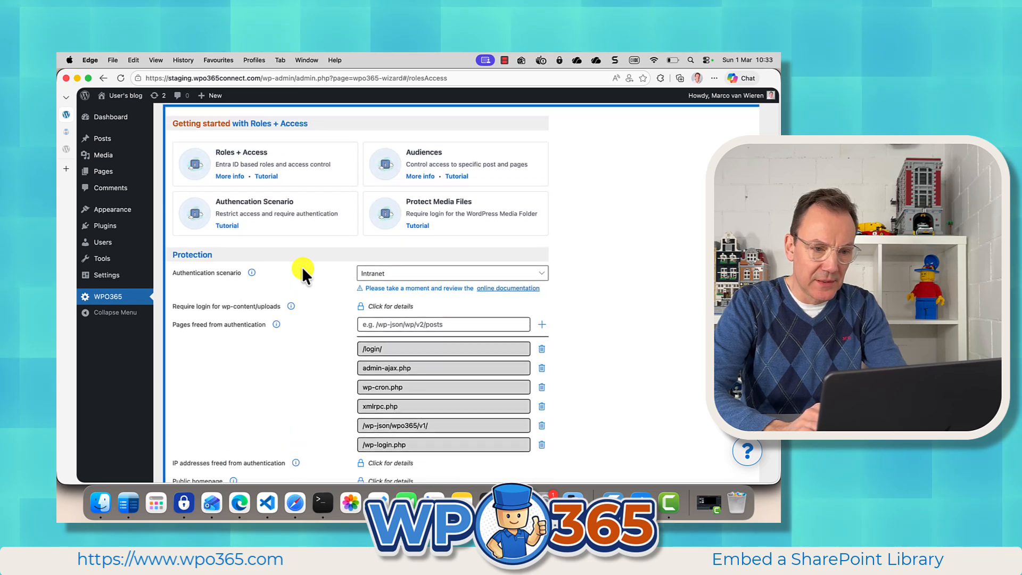
scroll(302, 267, up, 1)
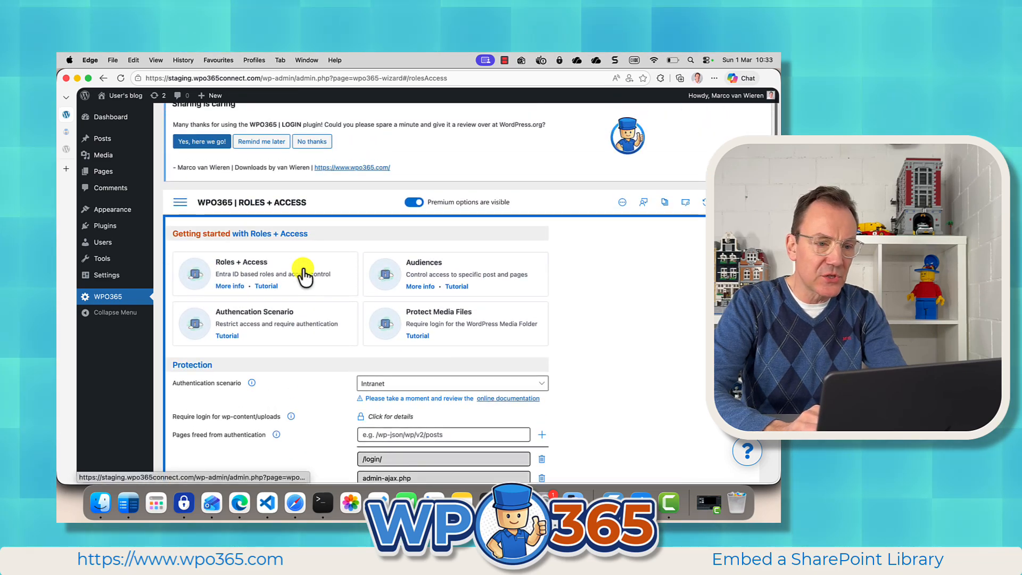
click(180, 203)
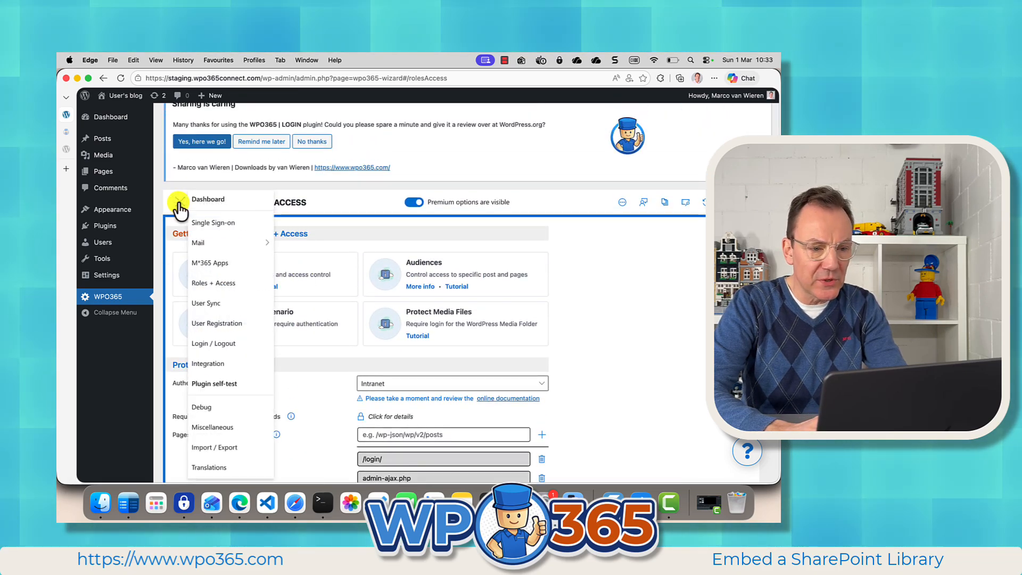
click(211, 264)
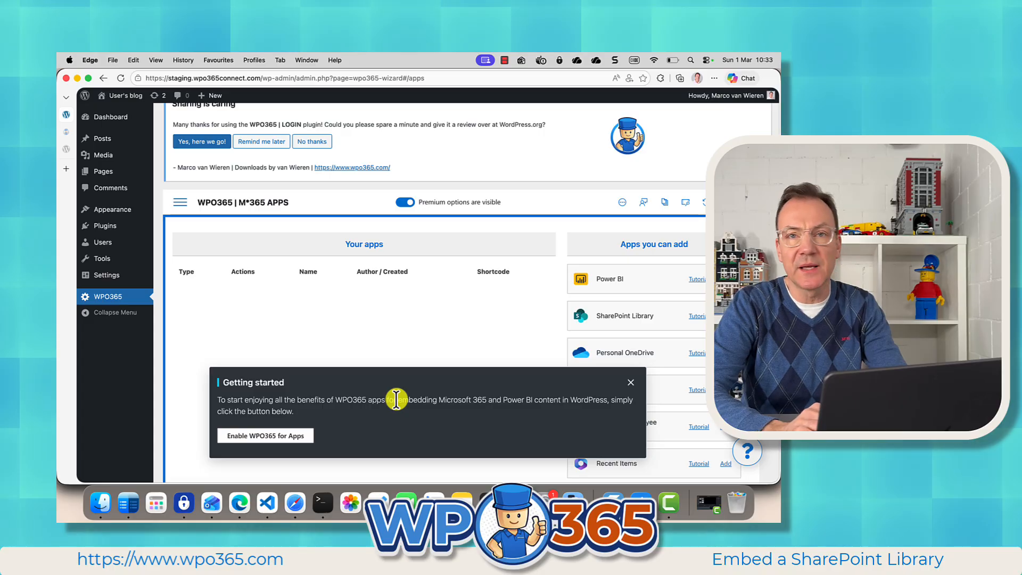
click(261, 436)
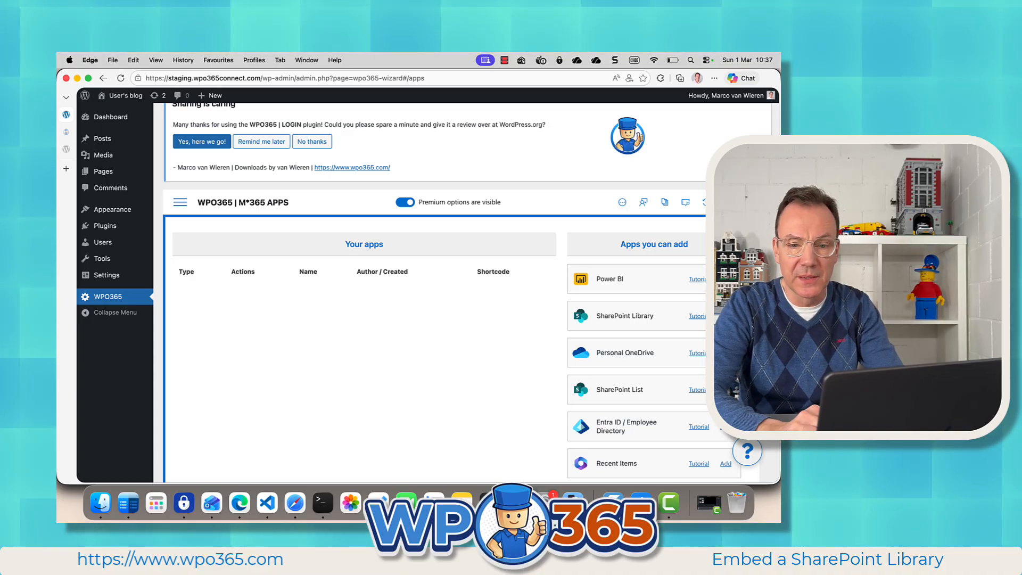
click(725, 315)
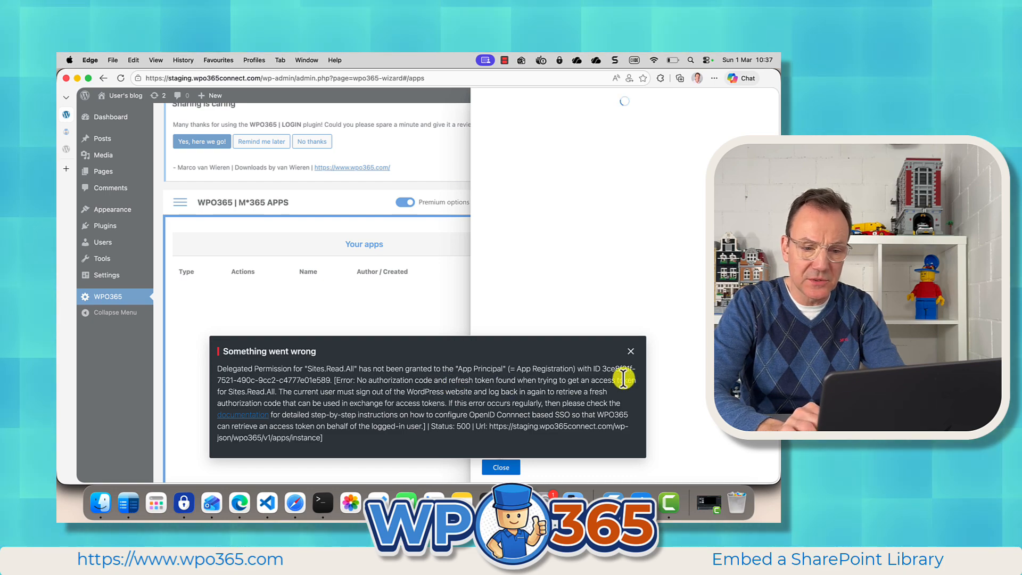
click(631, 353)
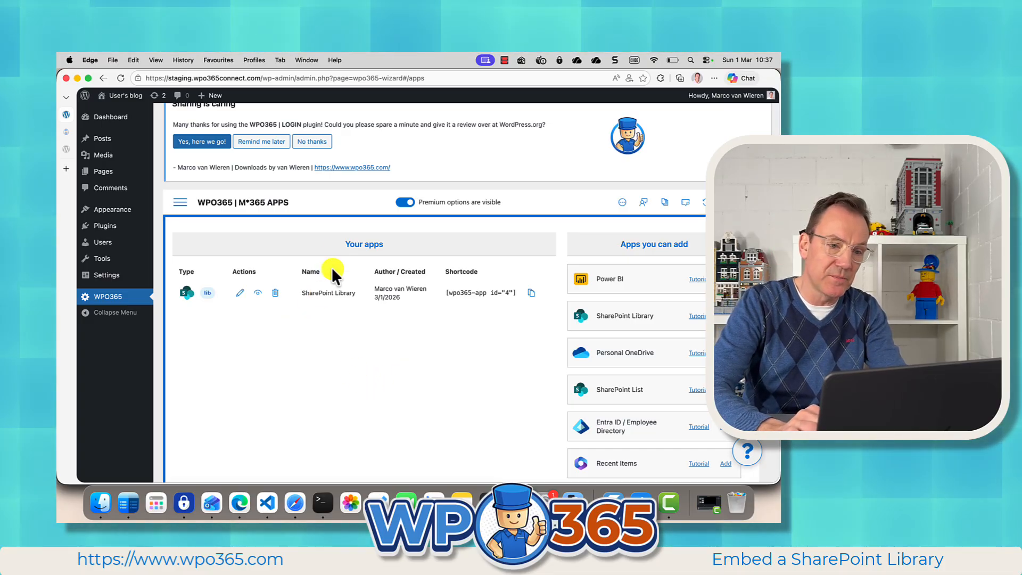
Step: From the Single Sign-on settings, open the plugin's app registration in the Entra portal and show its API permissions
click(180, 204)
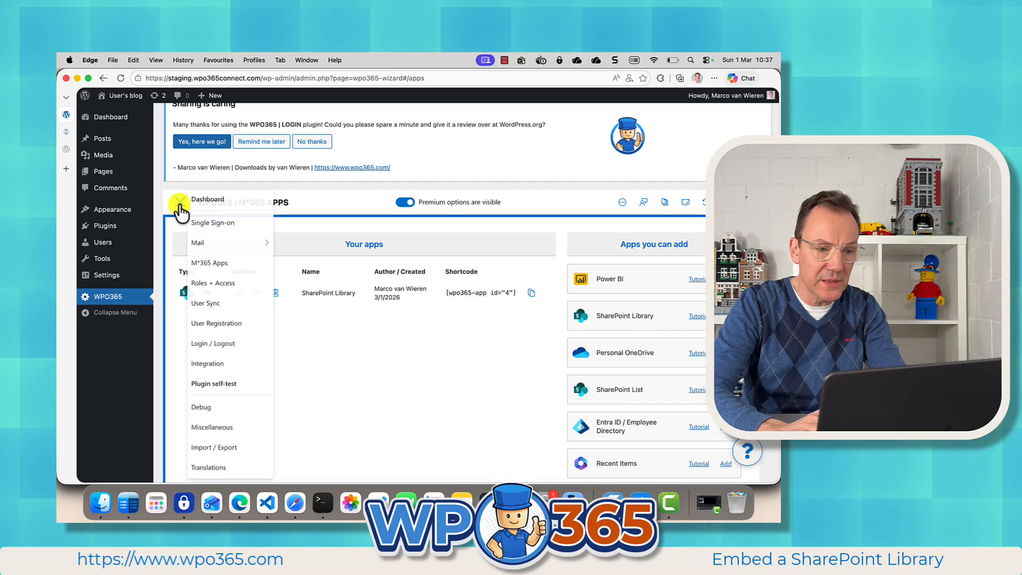
click(206, 223)
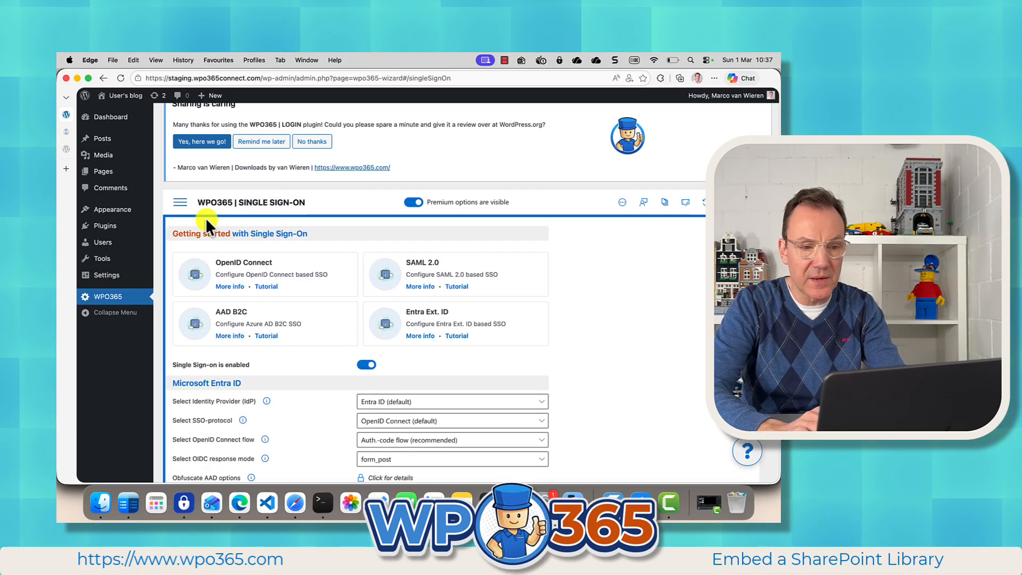
scroll(309, 398, down, 5)
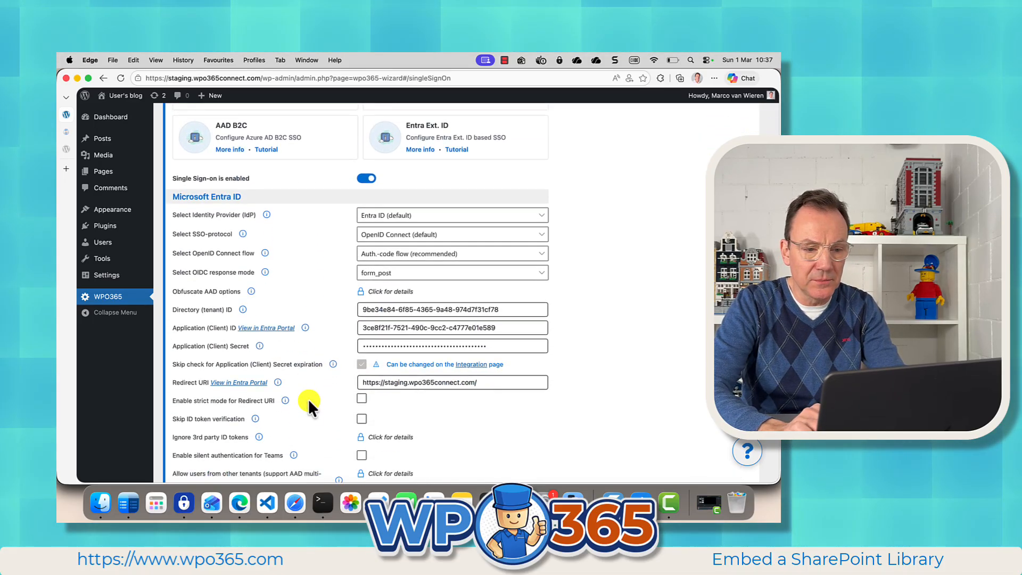
scroll(308, 399, down, 1)
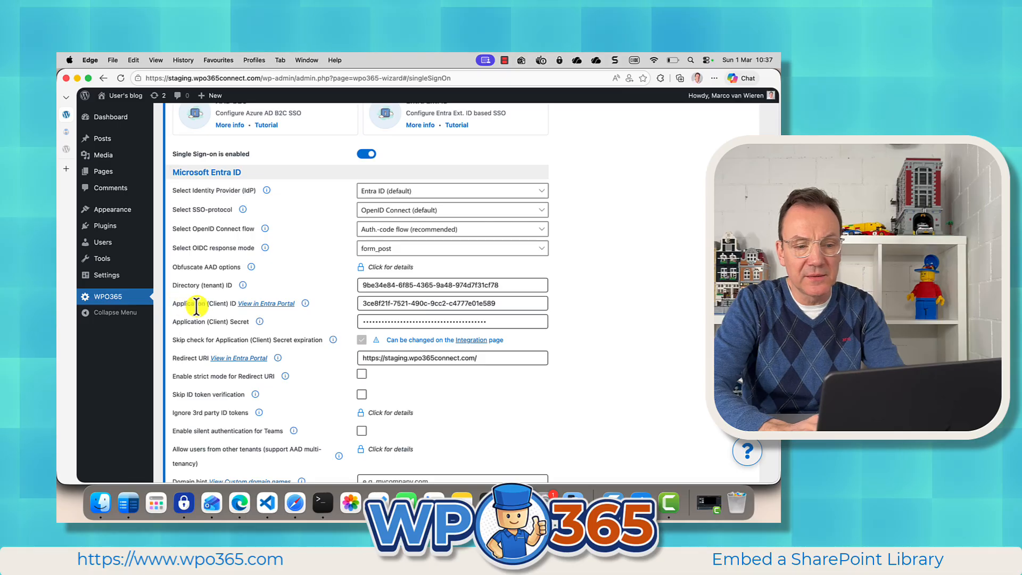
click(262, 304)
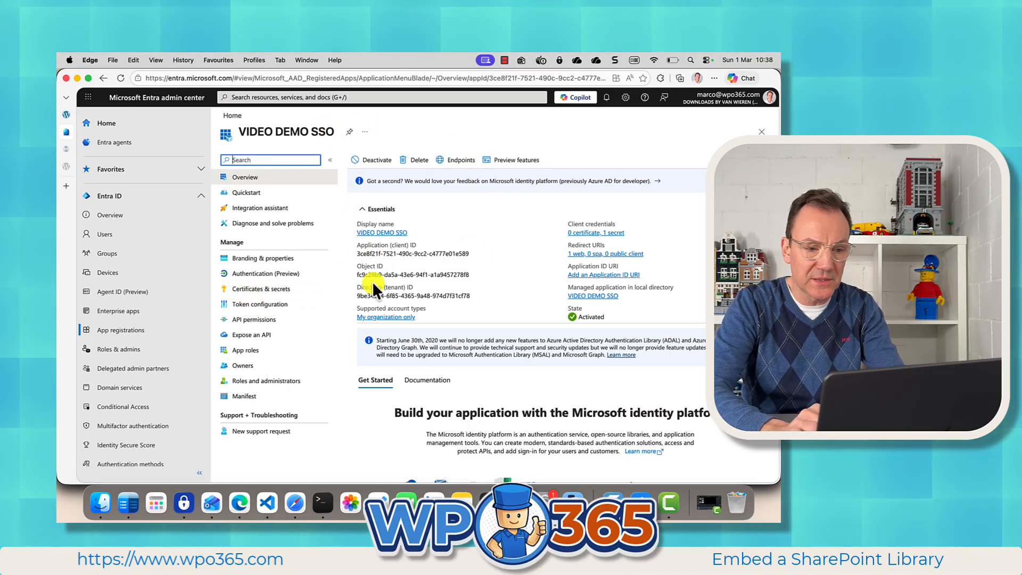
click(242, 319)
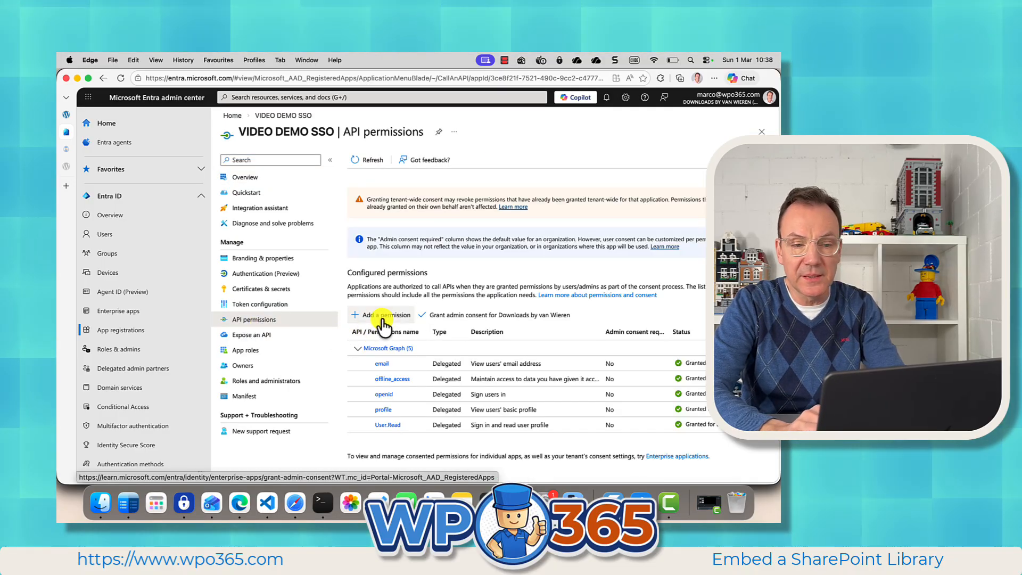
Step: Add the delegated Microsoft Graph permission Sites.Read.All to the app registration and grant tenant-wide admin consent
click(383, 317)
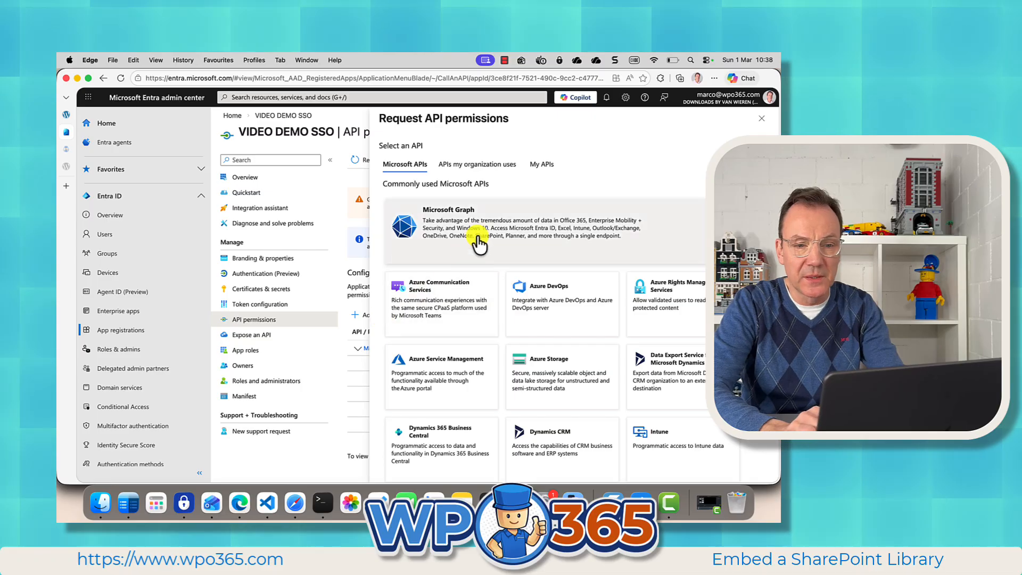
click(481, 239)
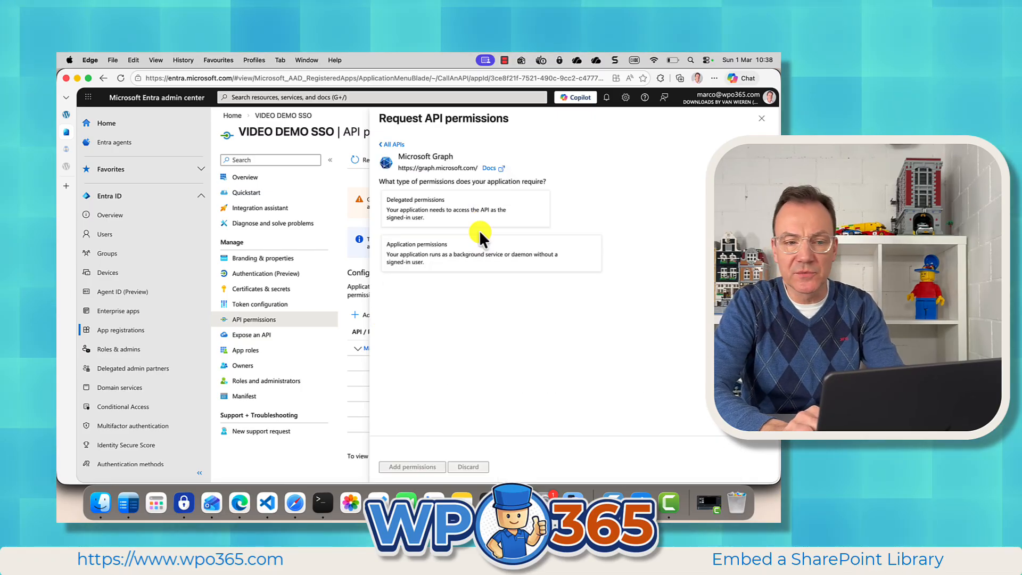
click(471, 213)
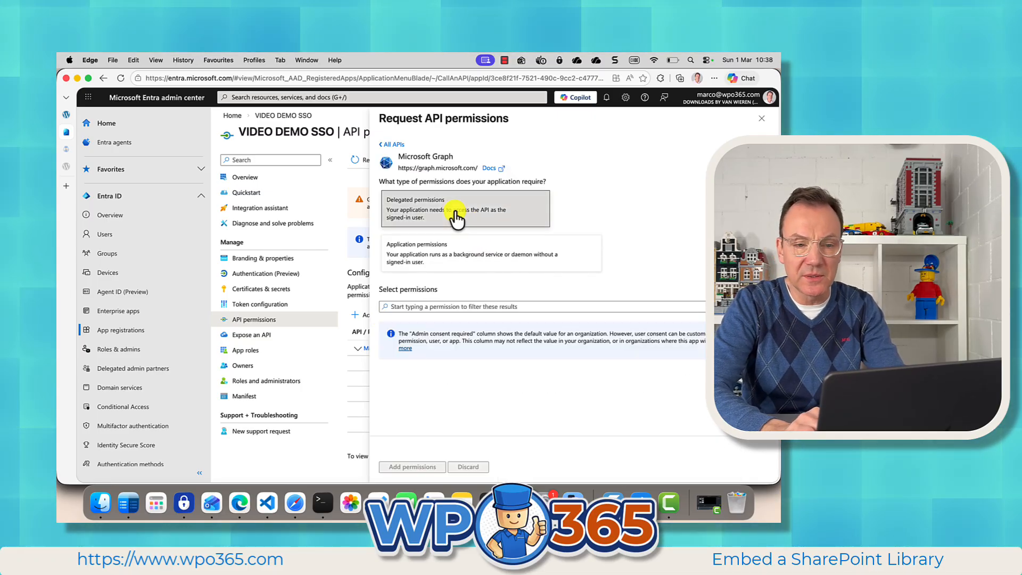
click(421, 306)
text(Sites.Read.All)
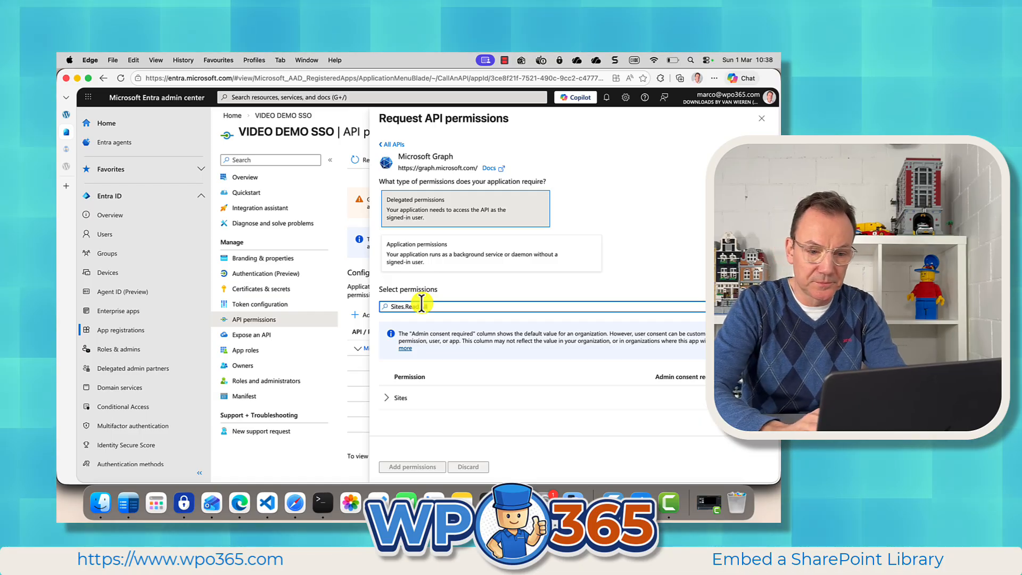
scroll(426, 394, down, 1)
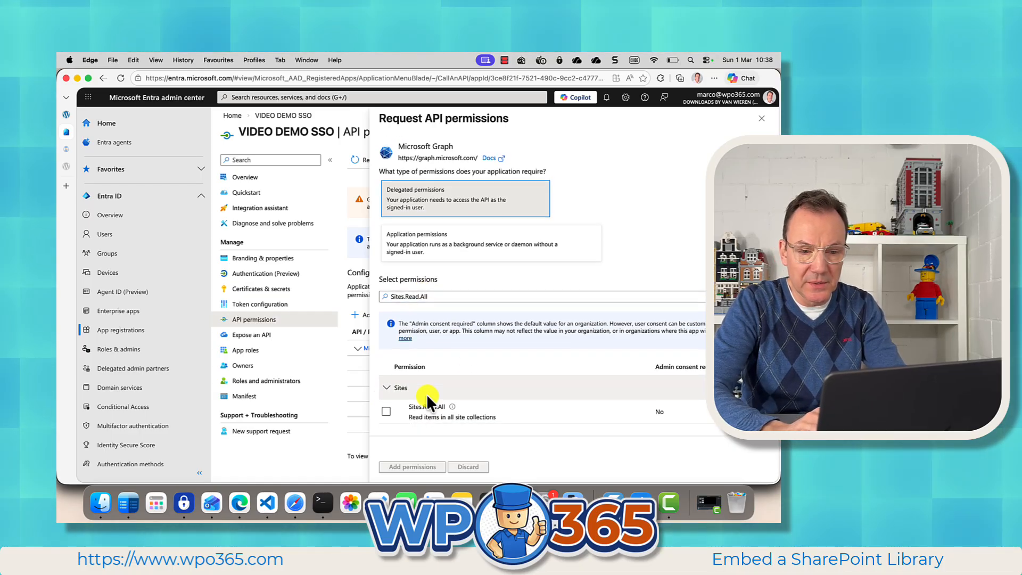
click(384, 411)
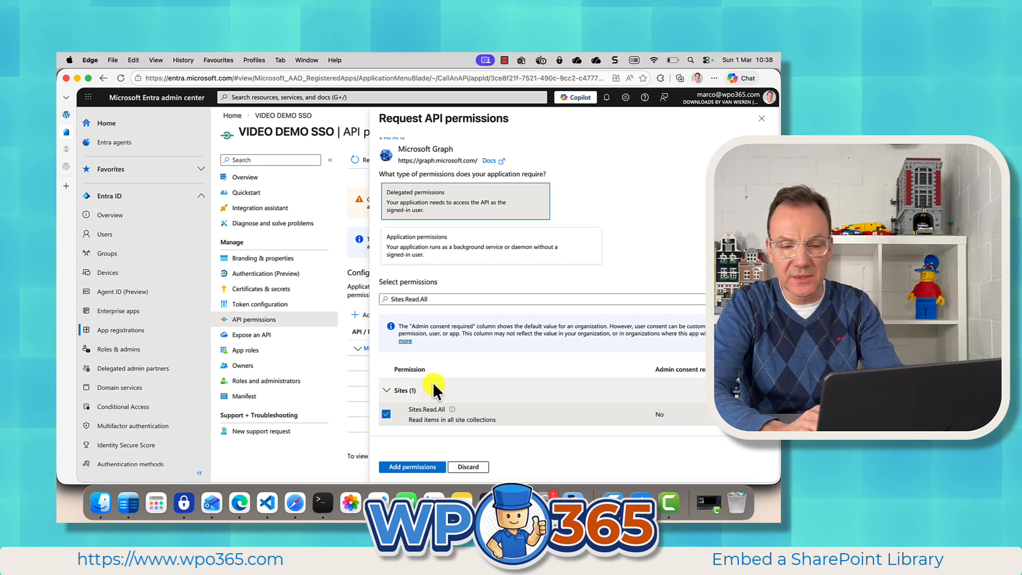
click(407, 467)
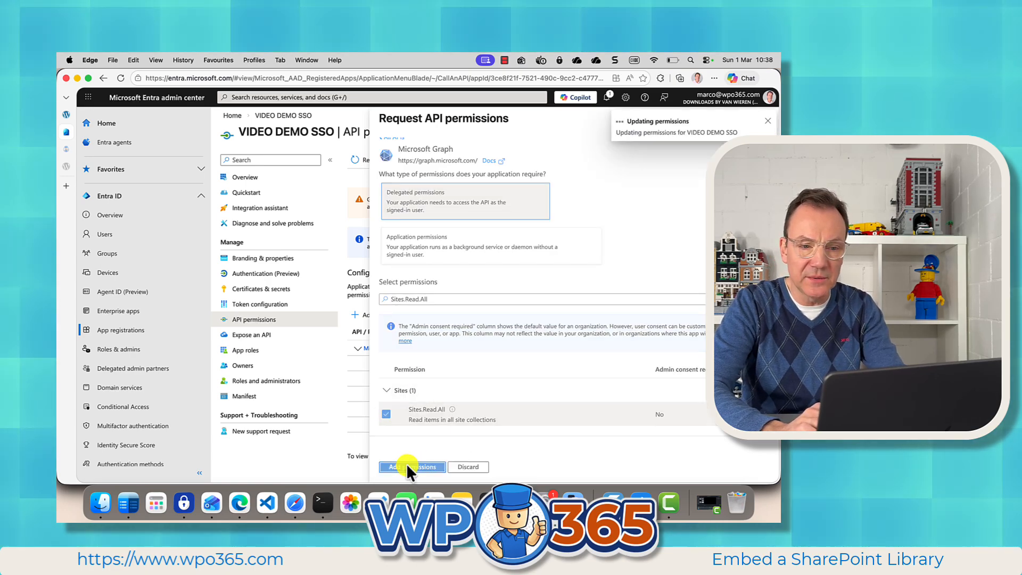
click(466, 341)
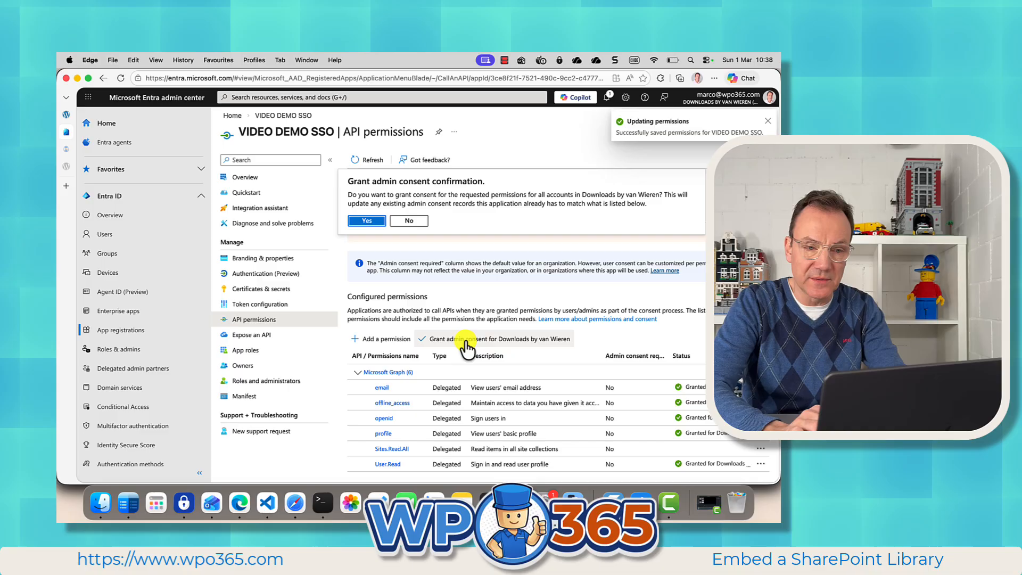
click(367, 221)
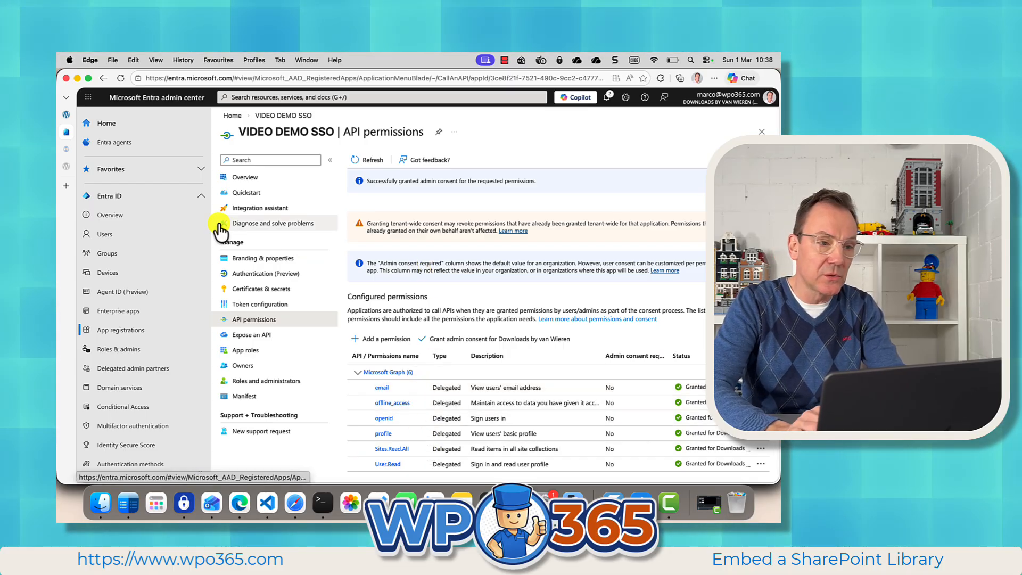
Step: Return to the WordPress admin site, log out and sign in again with the Microsoft account
mouse_move(126, 133)
click(66, 114)
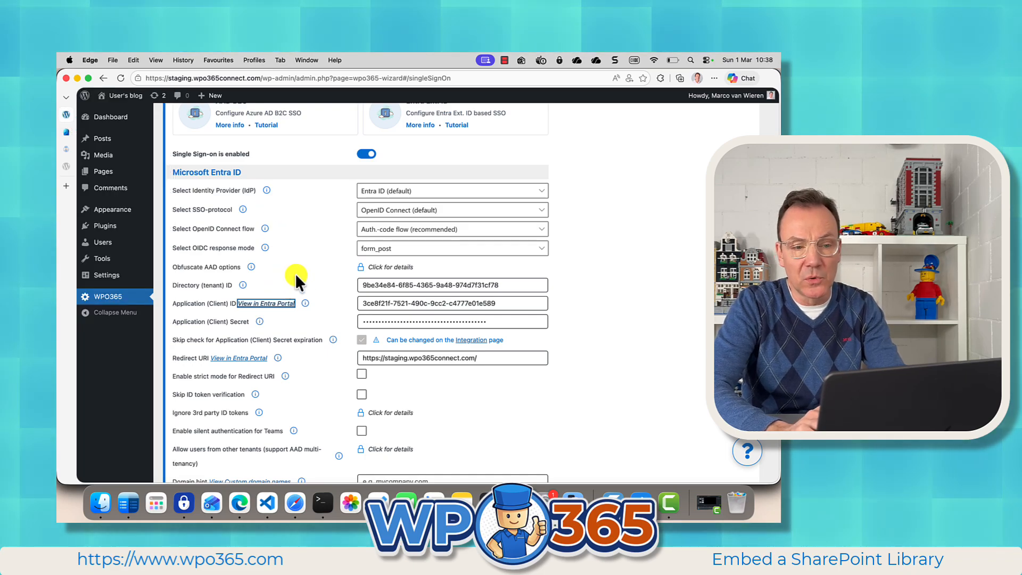
click(310, 265)
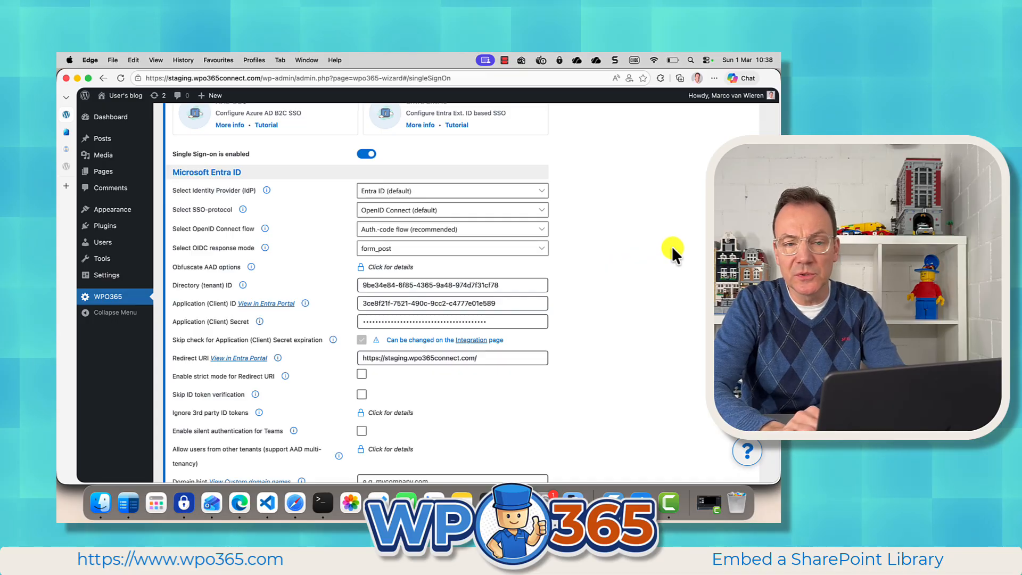
scroll(672, 246, up, 5)
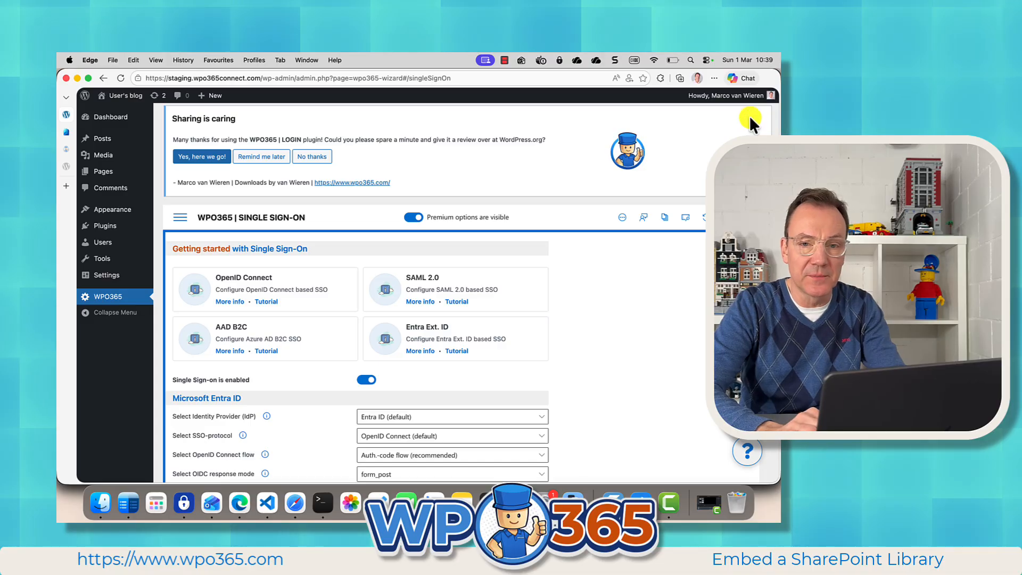
mouse_move(747, 101)
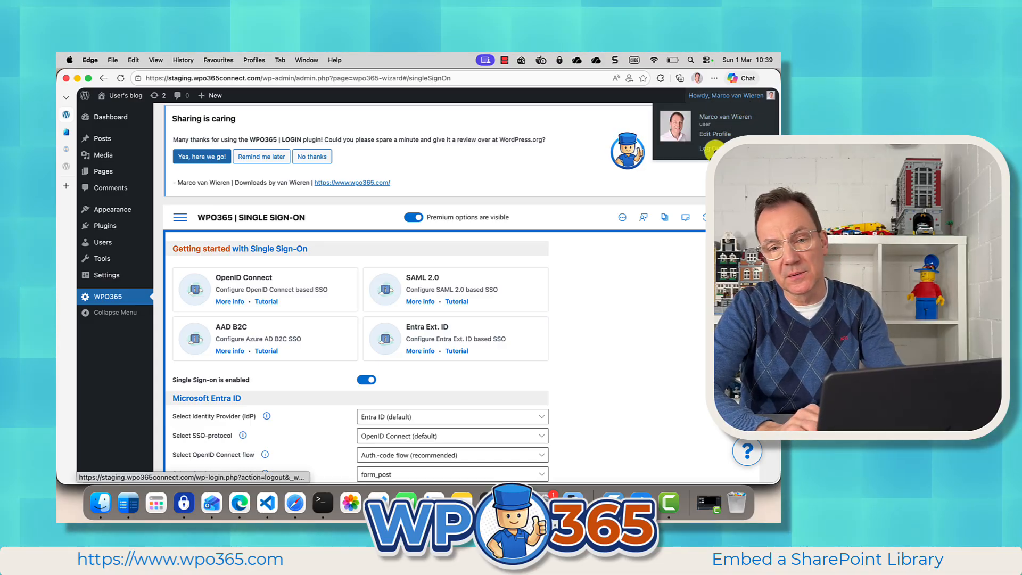
click(711, 149)
click(438, 313)
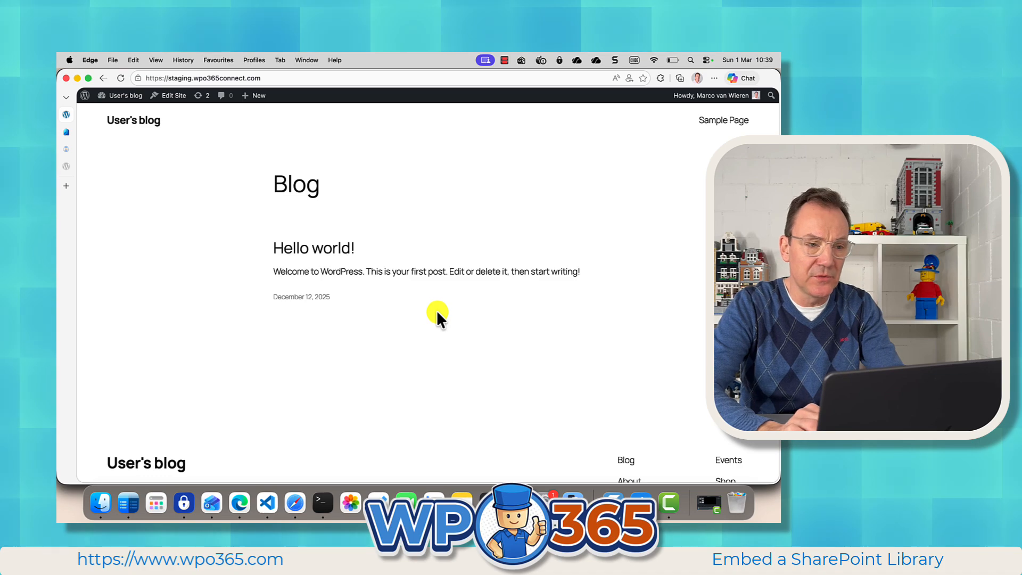
Step: Open the WordPress dashboard and go to the M*365 Apps settings of the WPO365 plugin
click(116, 112)
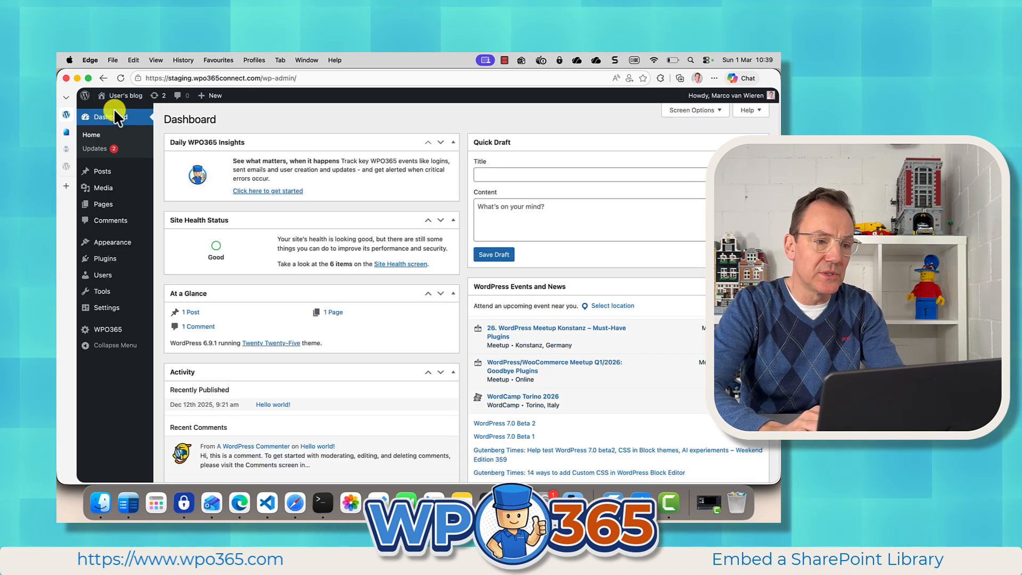
click(101, 330)
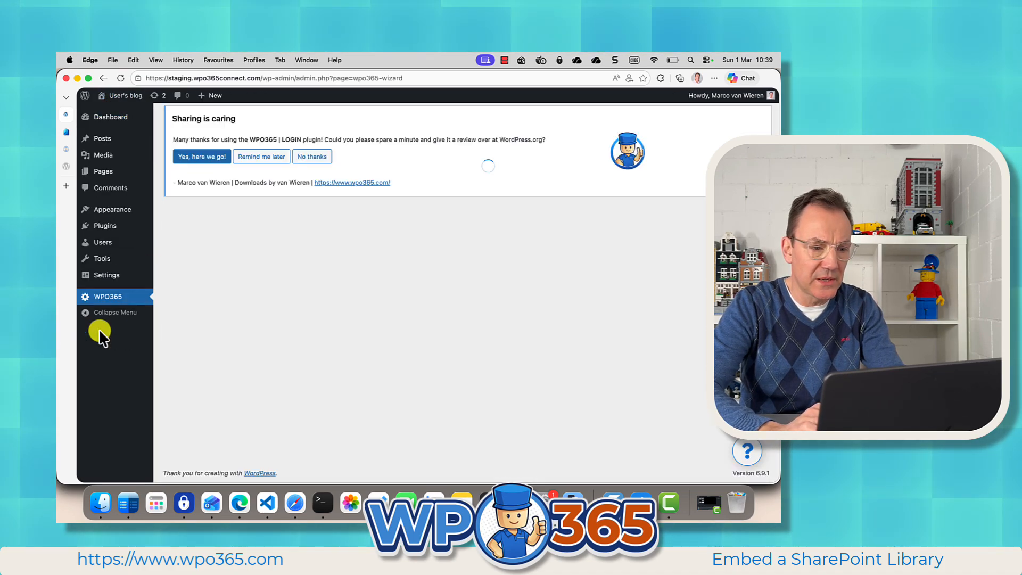
click(178, 217)
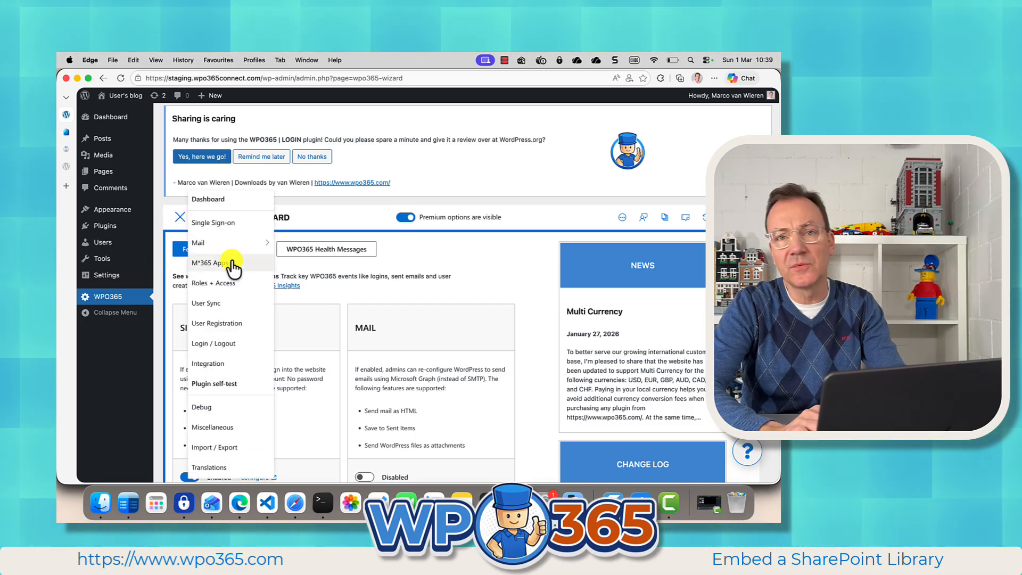
click(232, 262)
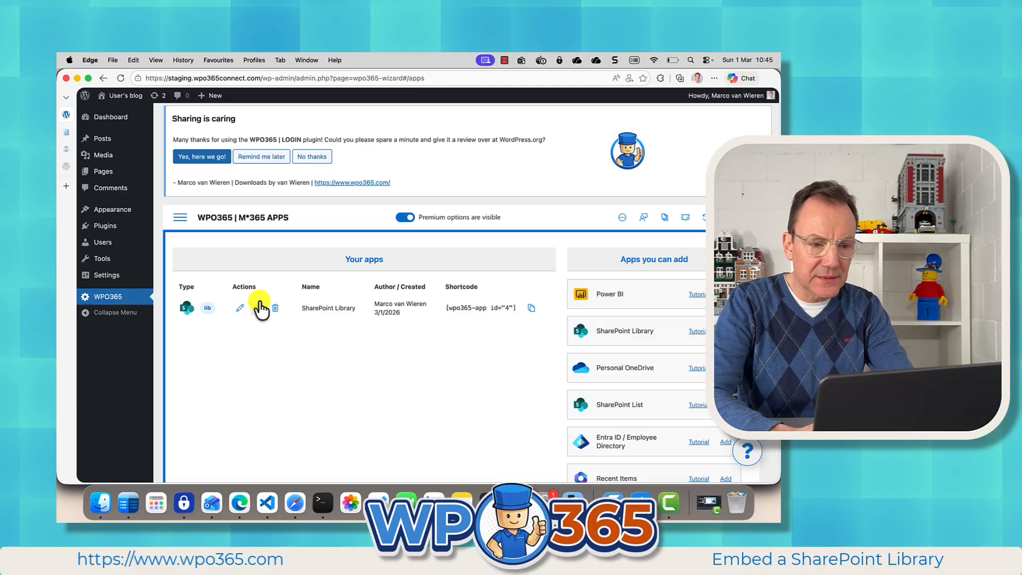
Step: Edit the existing SharePoint Library app and change its user friendly name to Contoso Library
click(241, 309)
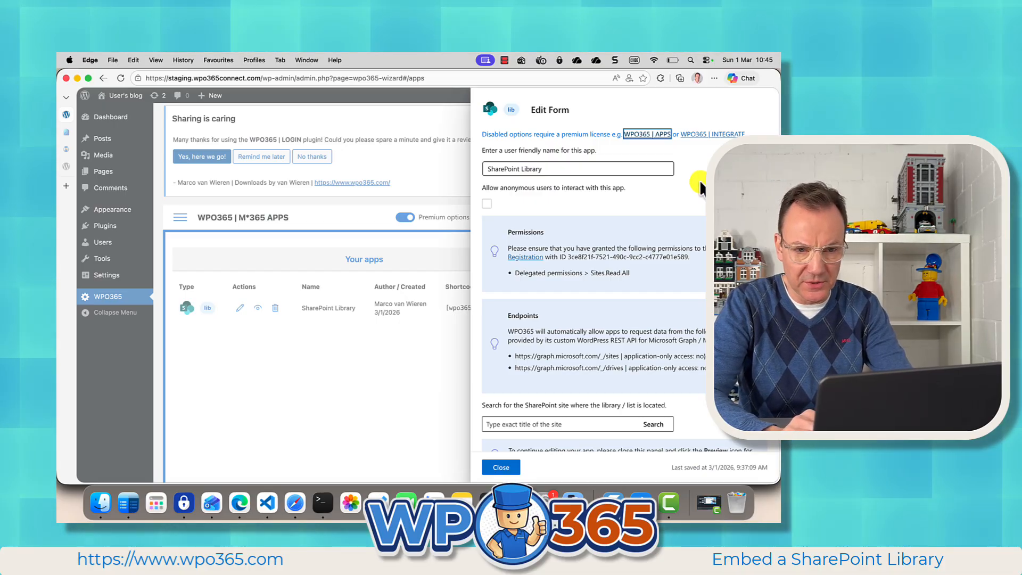
drag(561, 170, 460, 177)
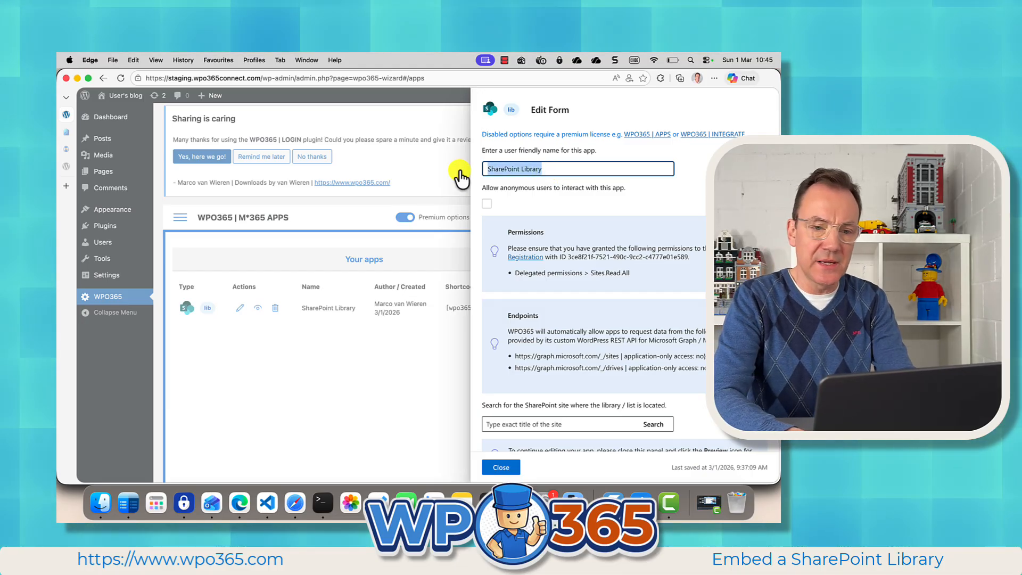
text(Contoso)
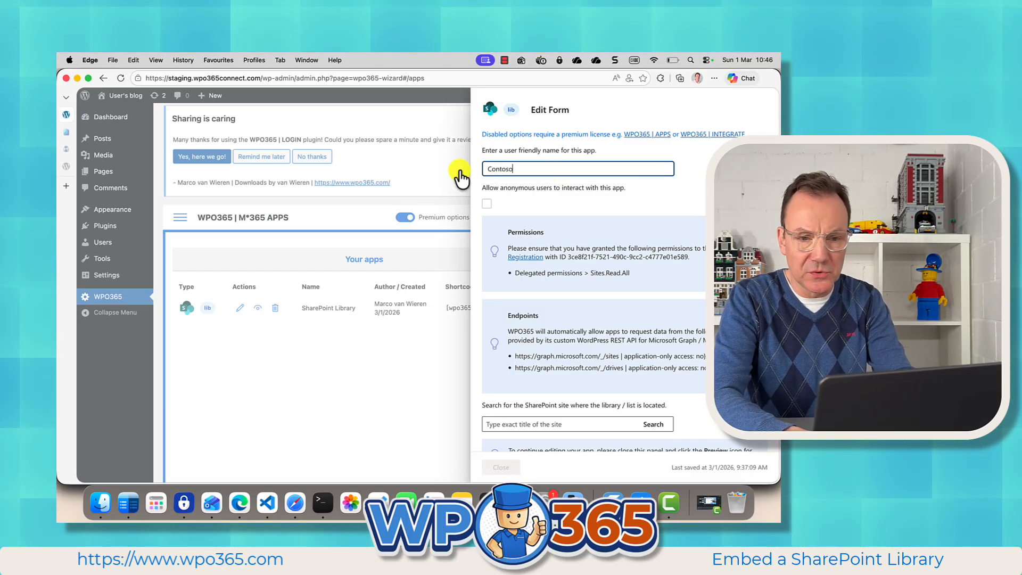
text(ary)
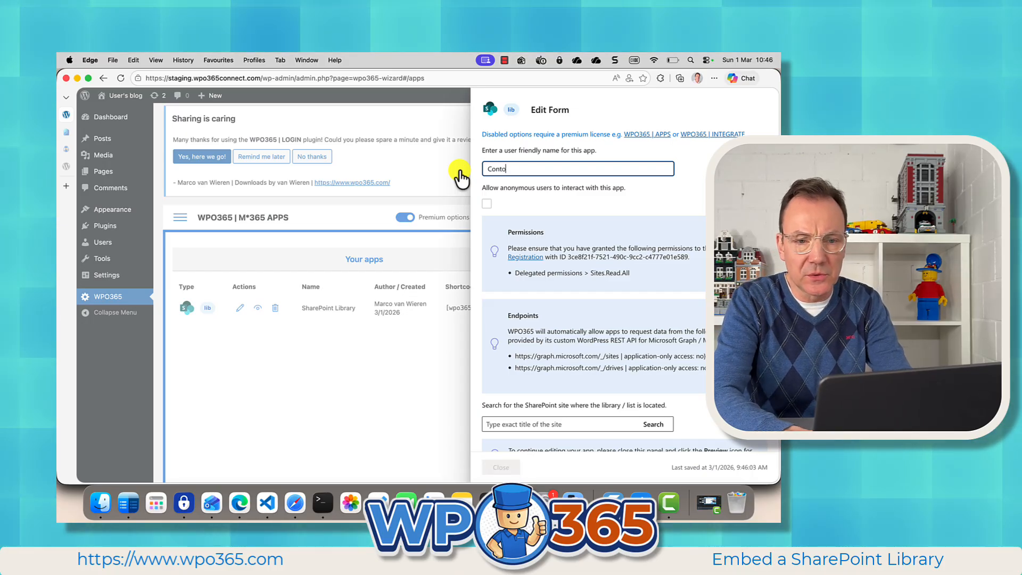
text(so Library)
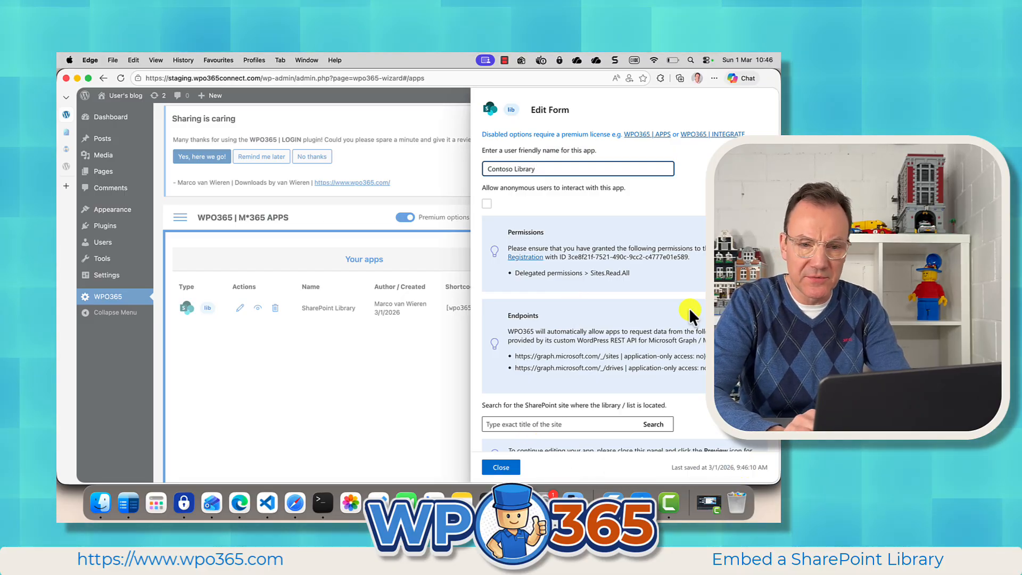
Step: Search for the SharePoint site titled Contoso in the app's form and select it as the library's location
scroll(555, 288, down, 1)
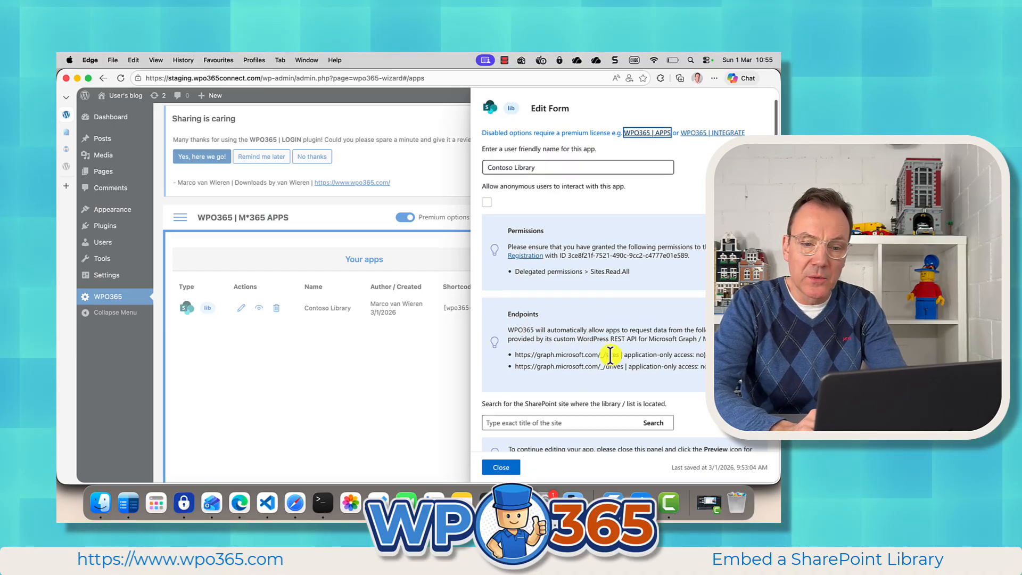
scroll(610, 354, down, 2)
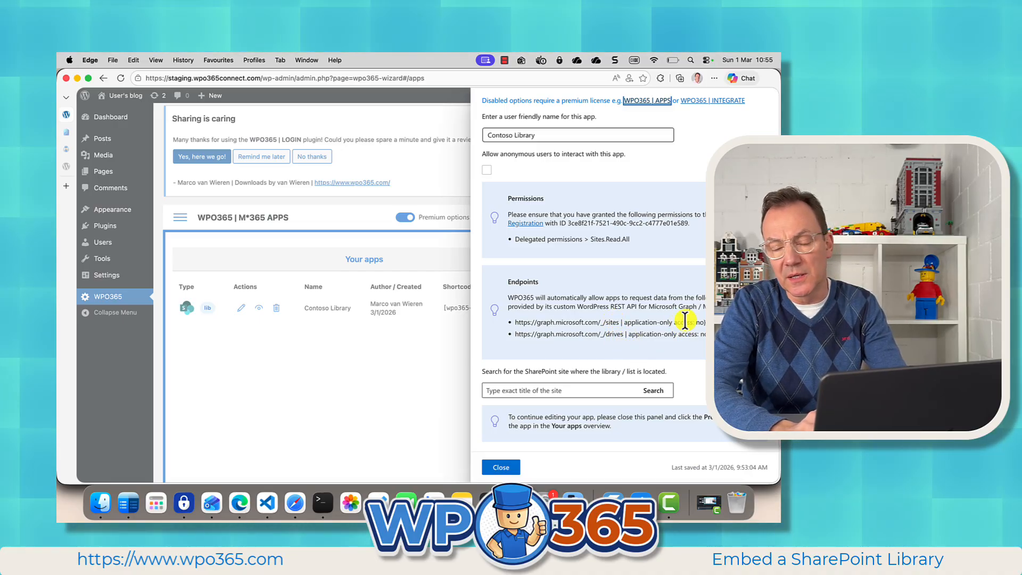
click(559, 390)
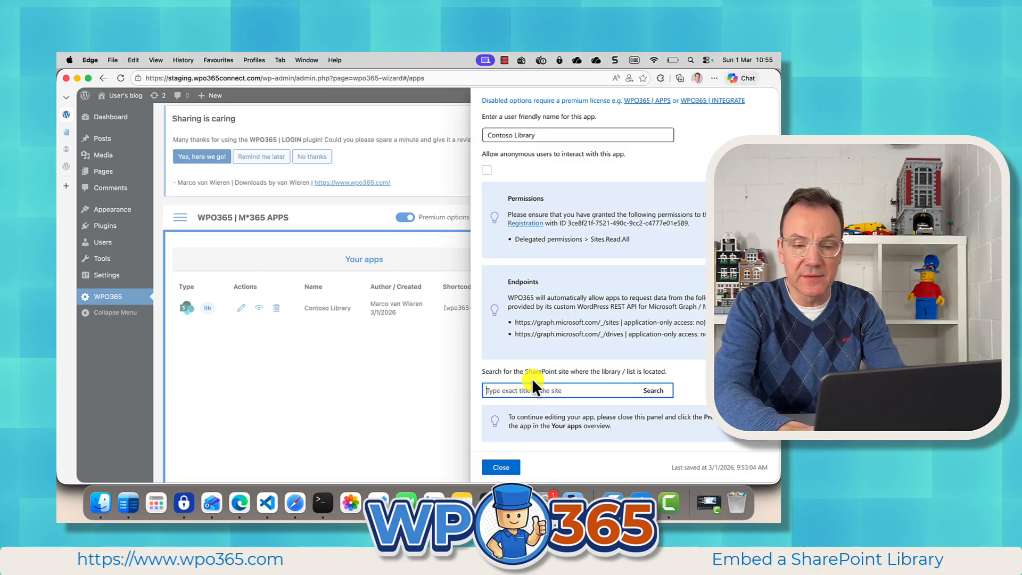
text(Cont)
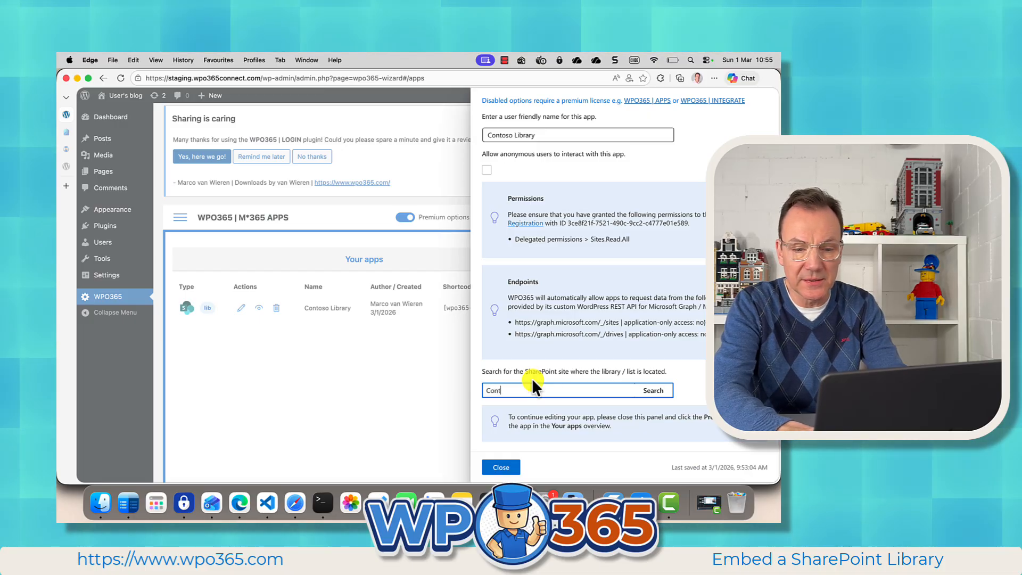
text(oso)
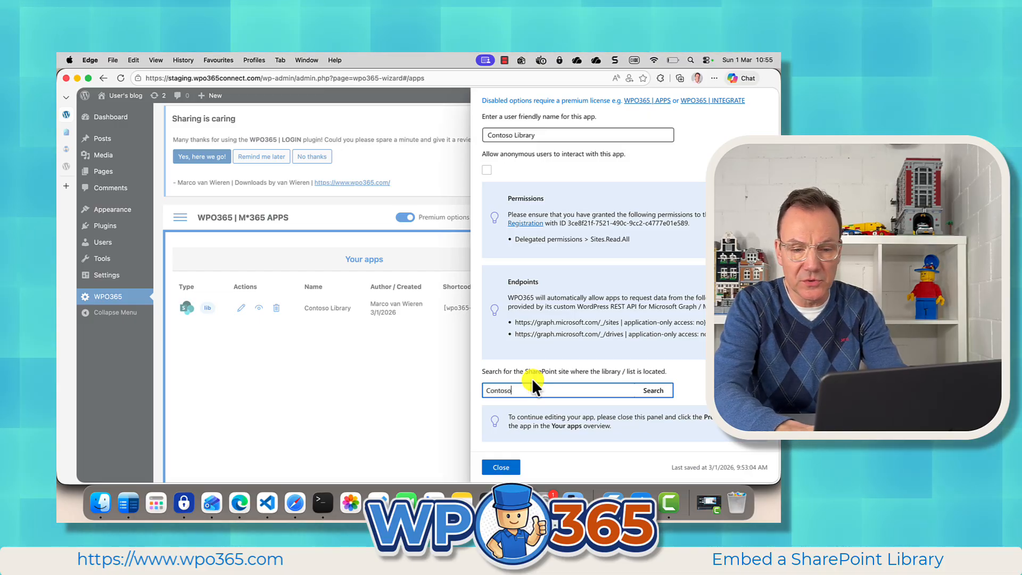
click(653, 394)
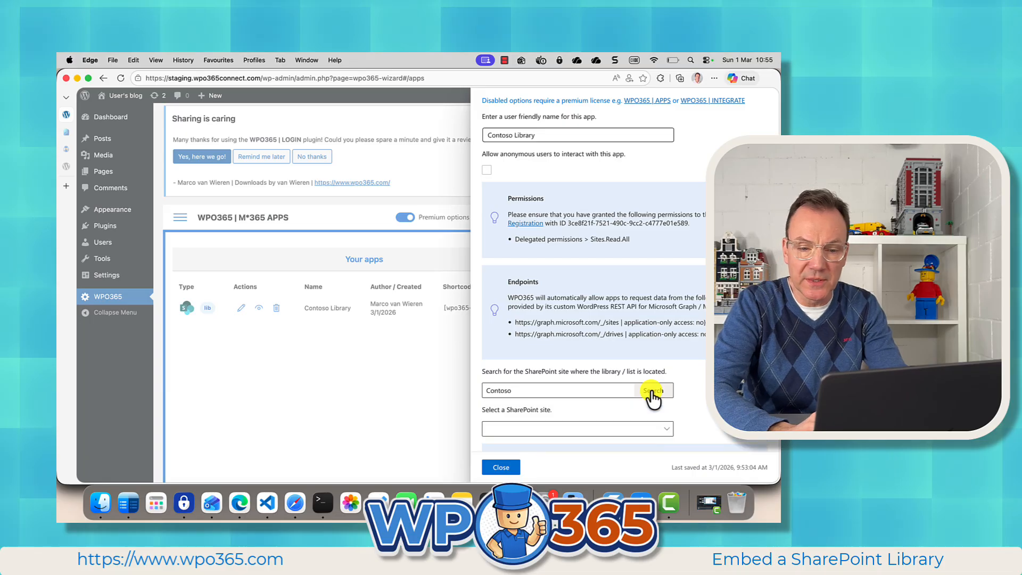
click(667, 431)
click(627, 447)
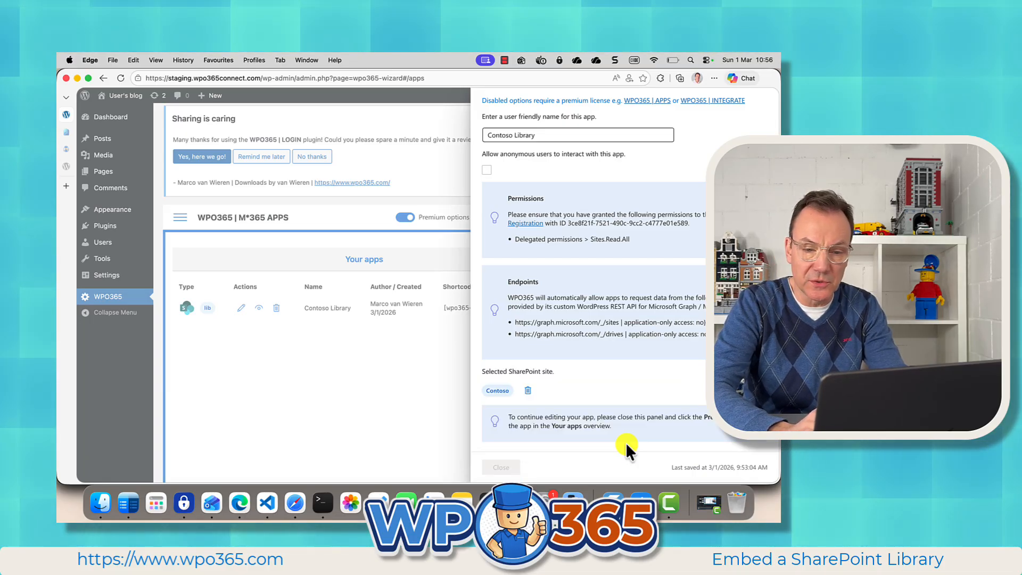
Step: Choose Documents as the app's SharePoint library and close the edit form
scroll(629, 402, down, 2)
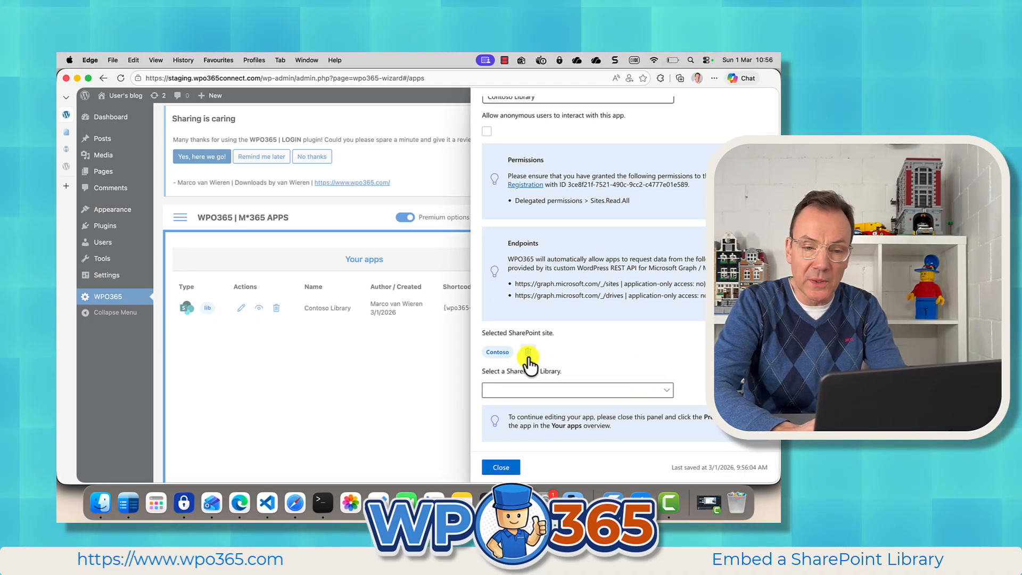
click(591, 393)
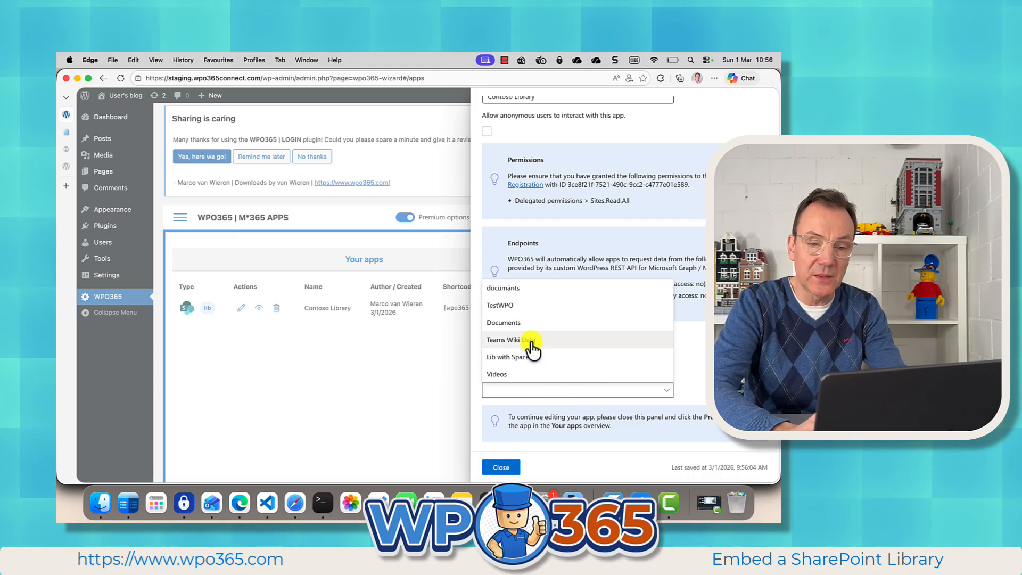
click(518, 326)
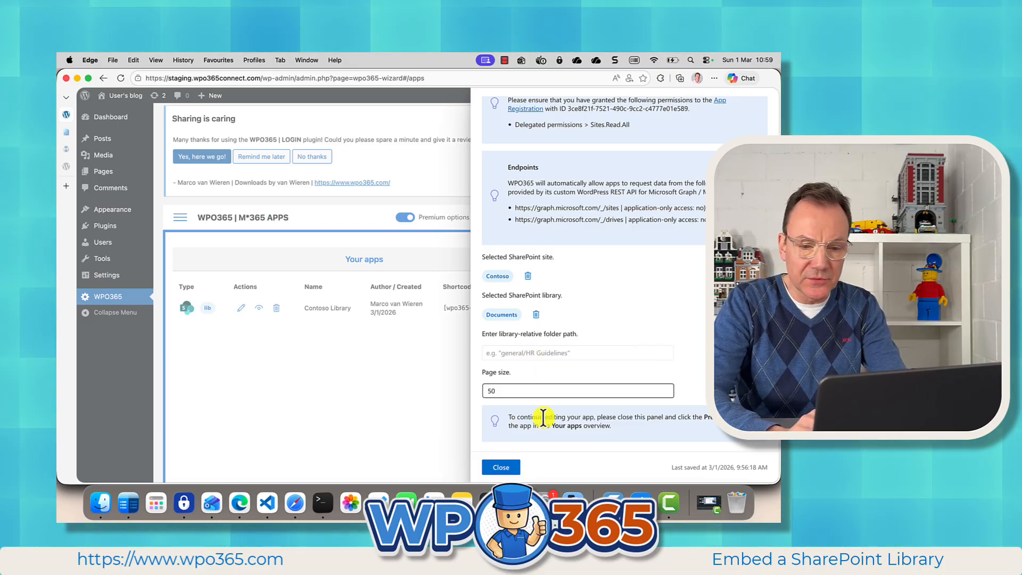
click(501, 468)
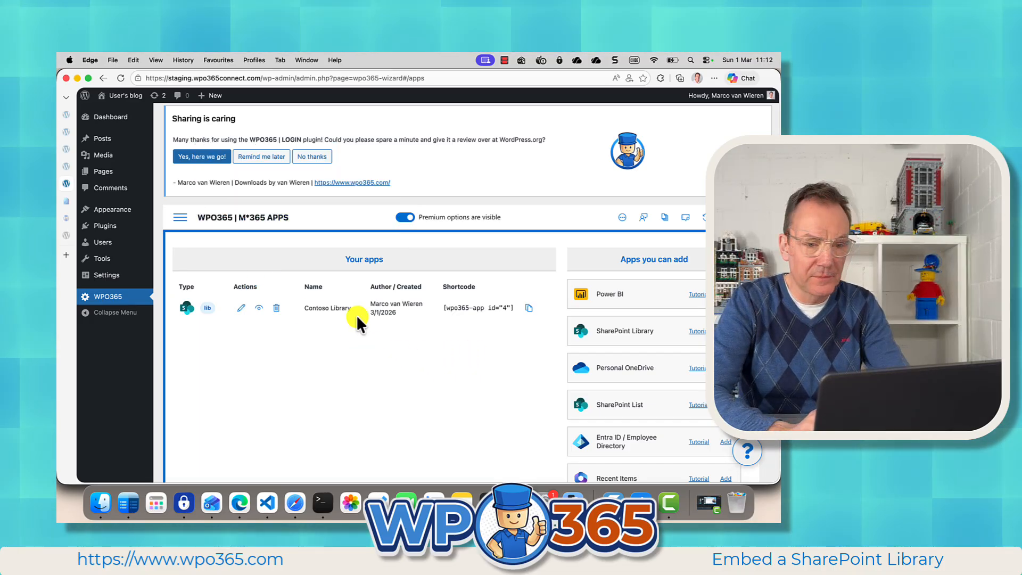
Step: Create a new WordPress post with the title Contoso
mouse_move(211, 95)
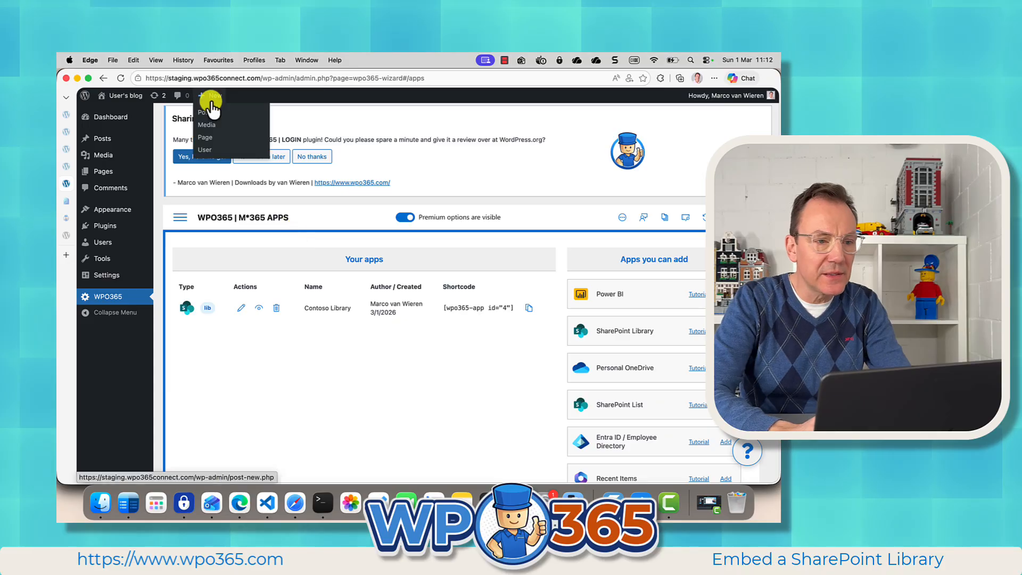
click(208, 114)
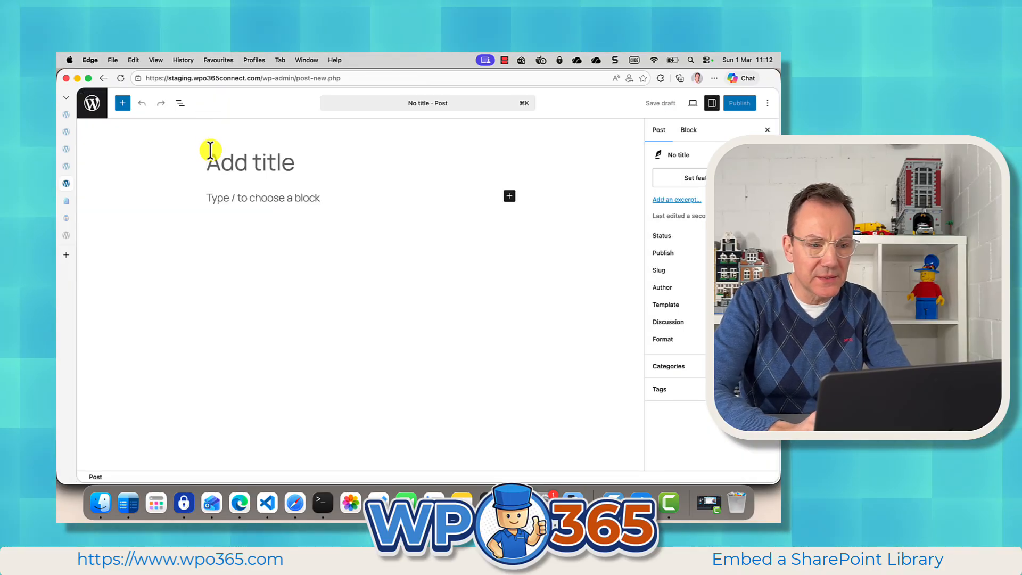
text(Contoso)
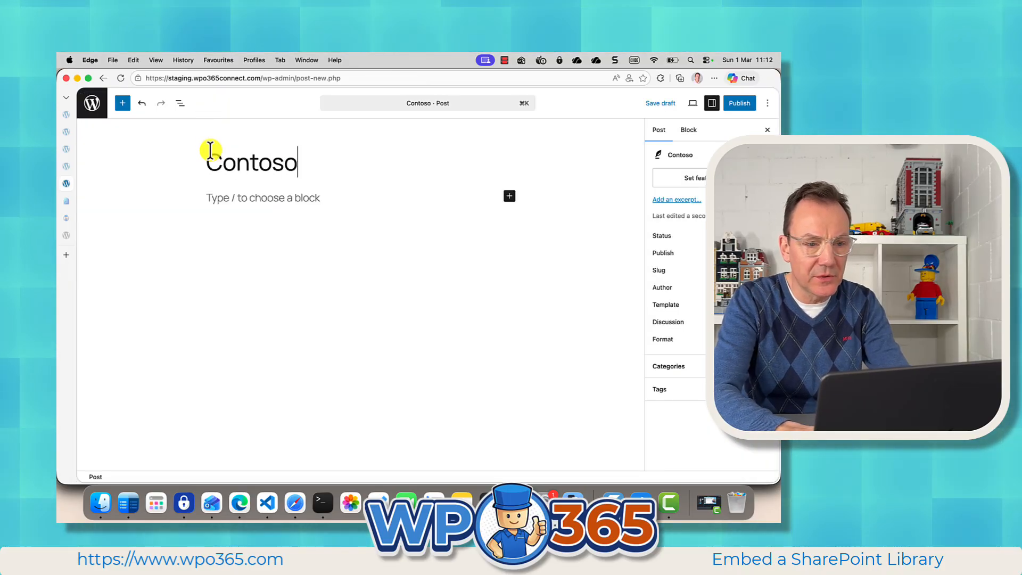
Step: Add a Shortcode block containing [wpo365-app id="4"] to the post body and publish the post
click(233, 201)
text(/)
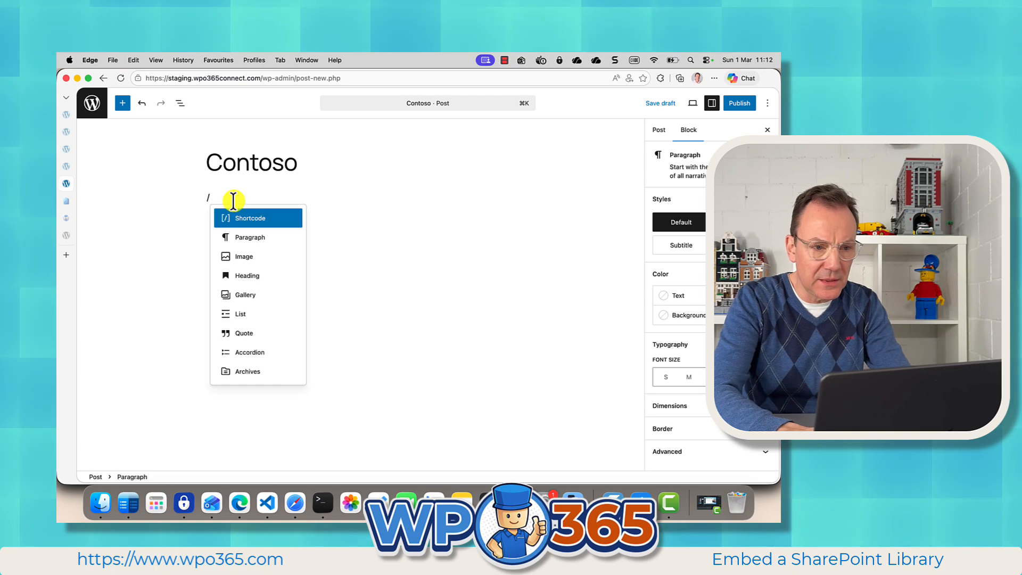
key(Return)
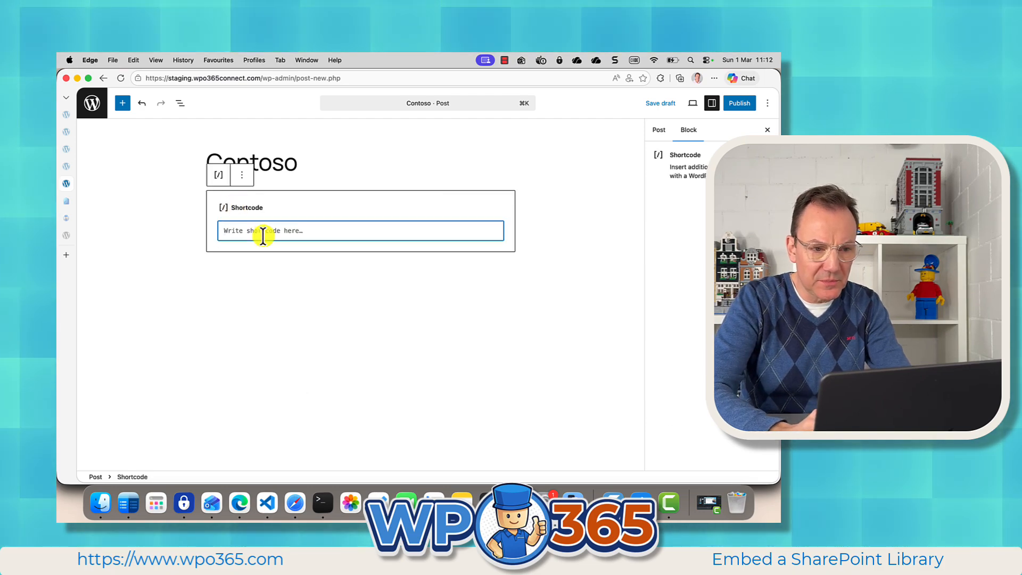
text([wpo365-app id="4"])
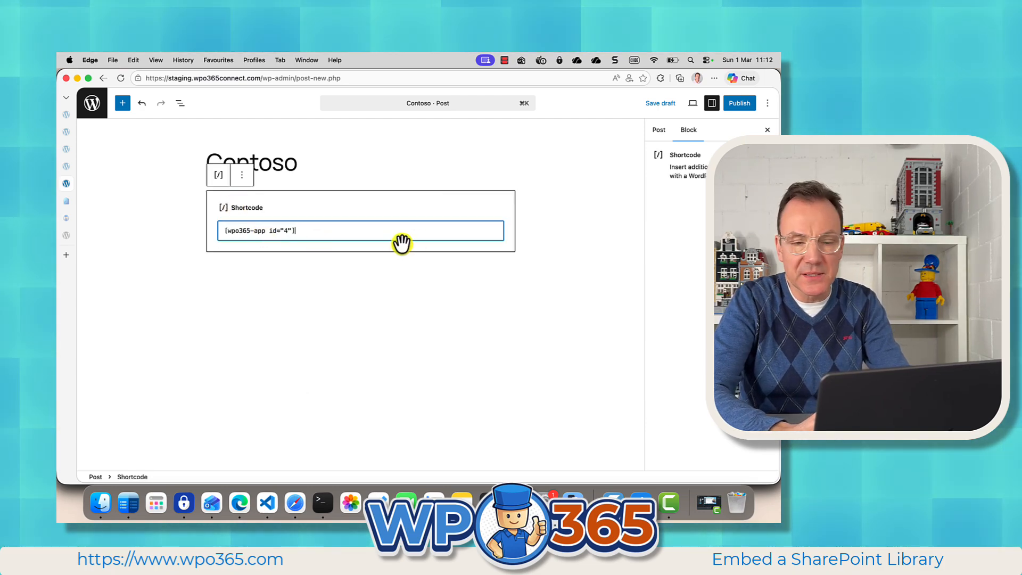
click(738, 107)
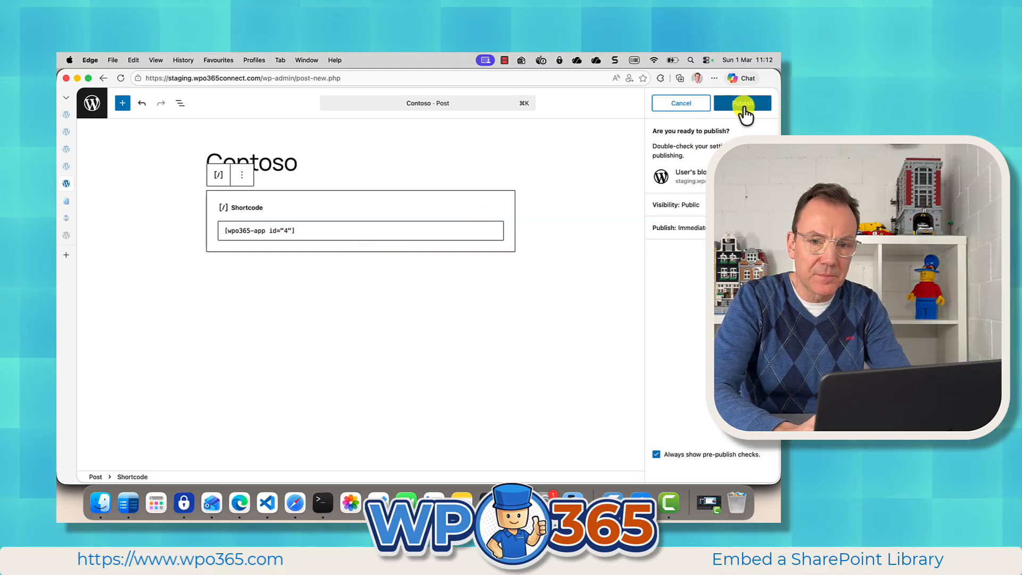
click(742, 104)
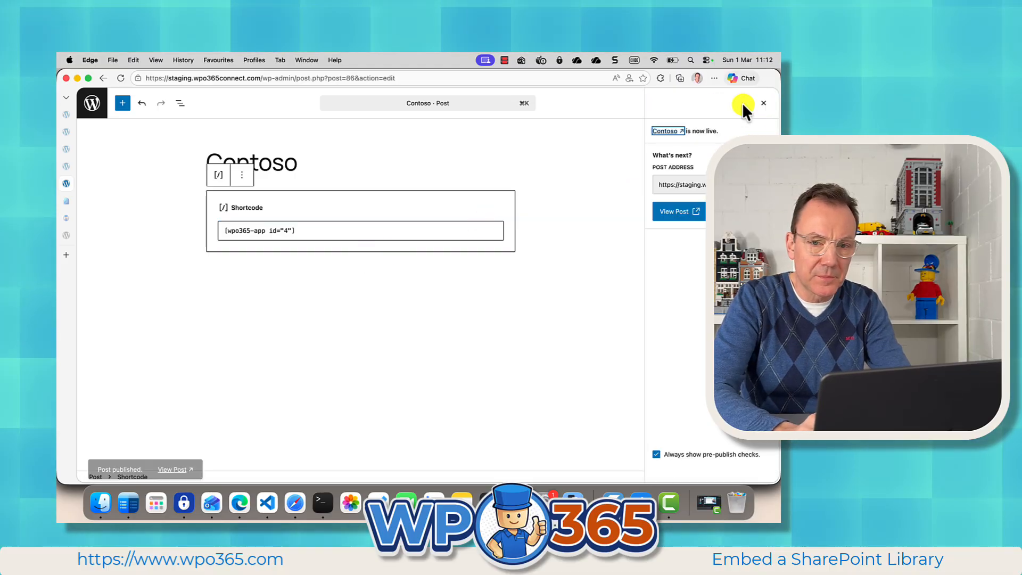
Step: View the published Contoso post and look through the embedded SharePoint library's list of folders and files
click(171, 462)
click(119, 78)
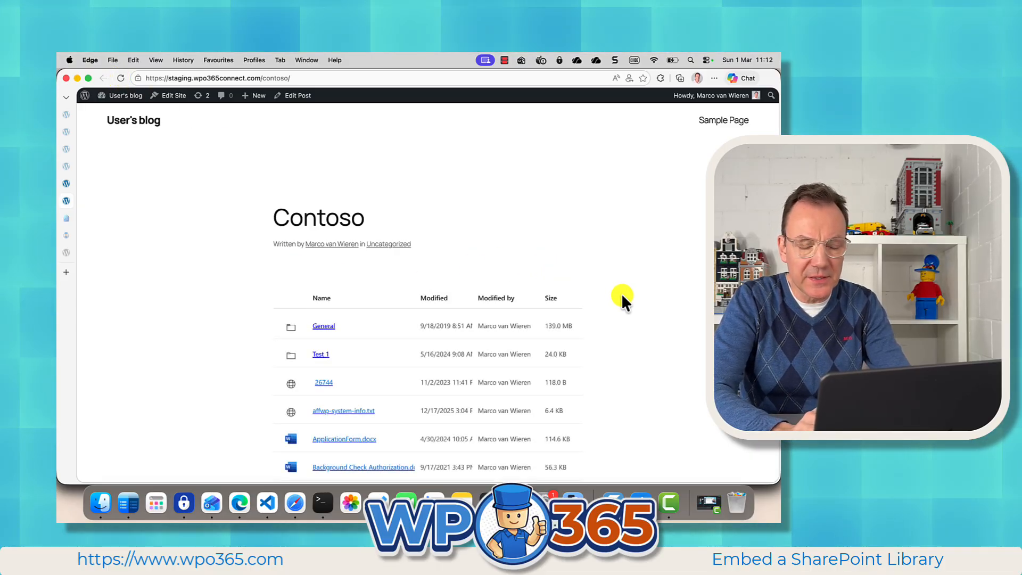
scroll(607, 337, down, 5)
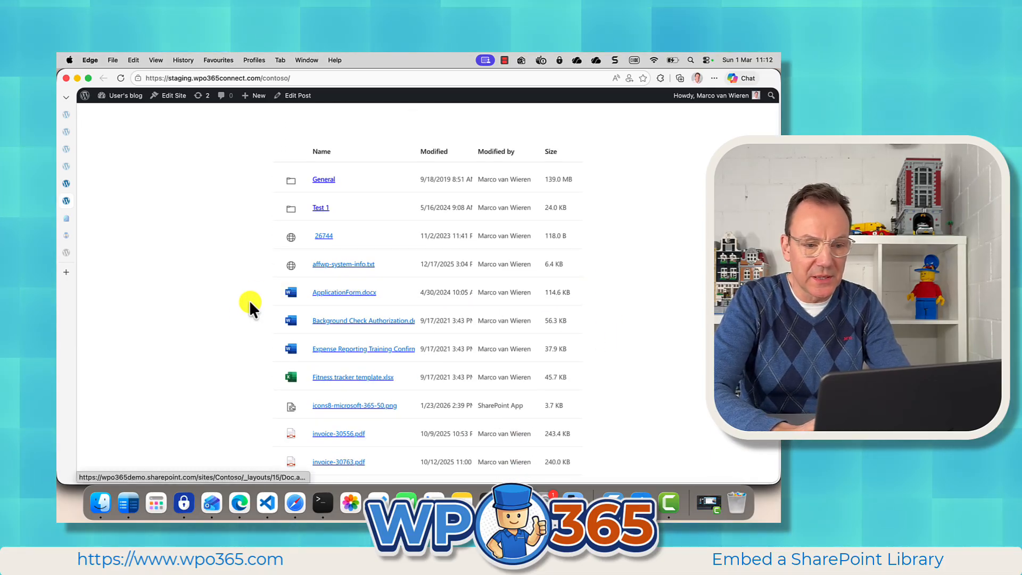
scroll(239, 335, down, 5)
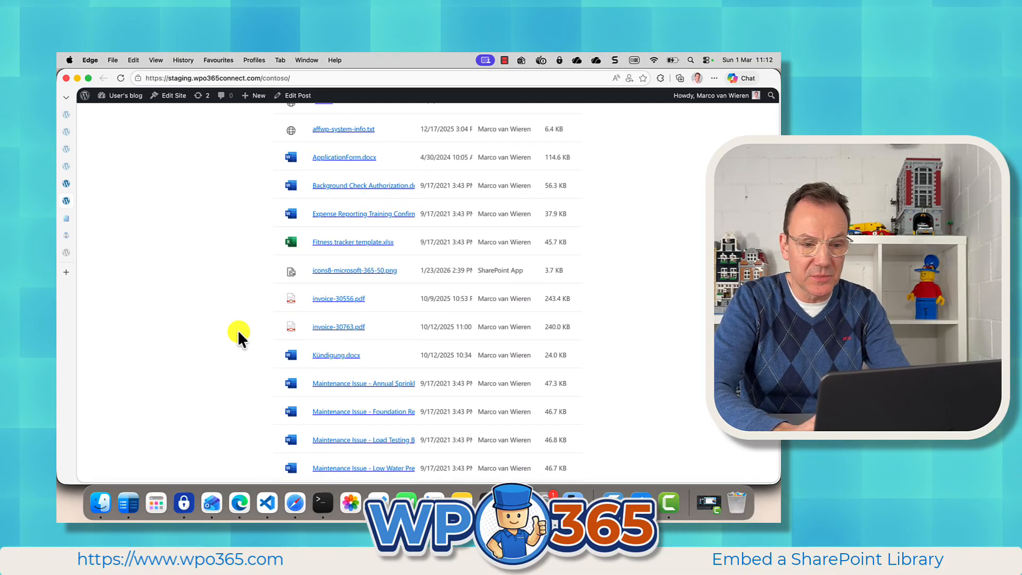
scroll(239, 333, down, 5)
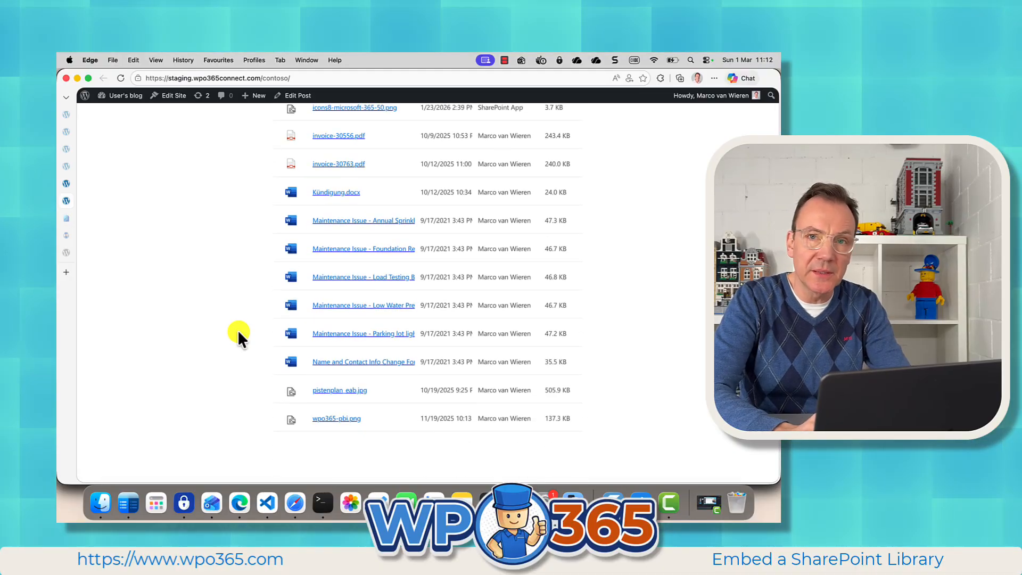
scroll(237, 330, up, 7)
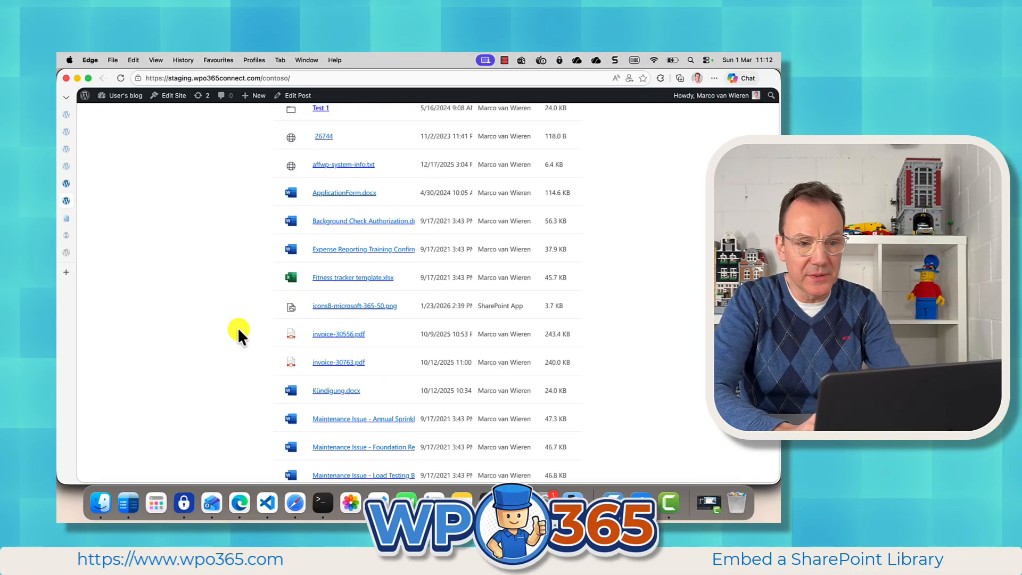
scroll(238, 330, up, 8)
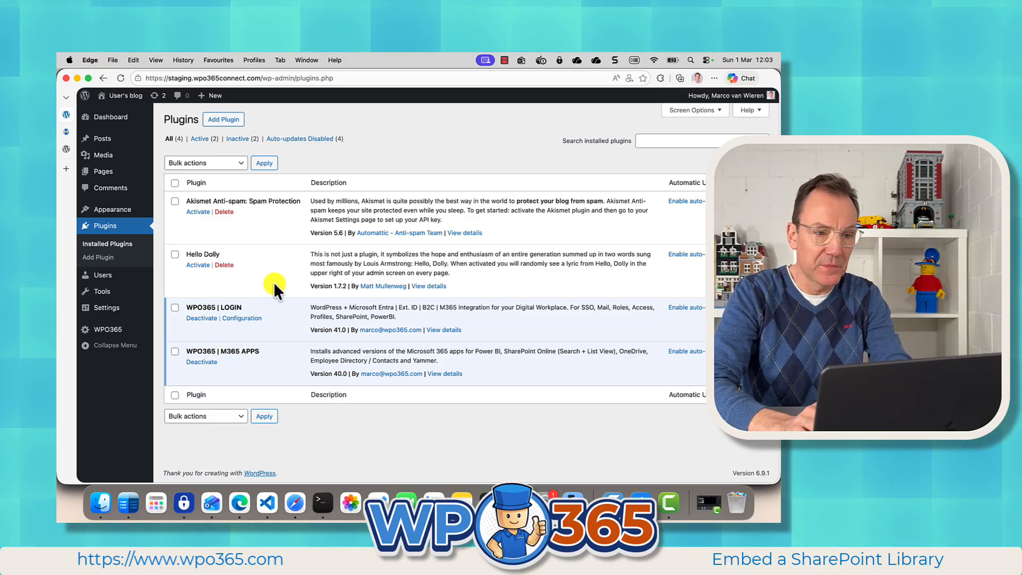
Step: Open the plugin add-ons page on the WPO365 website and find the M365 APPS add-on
click(66, 130)
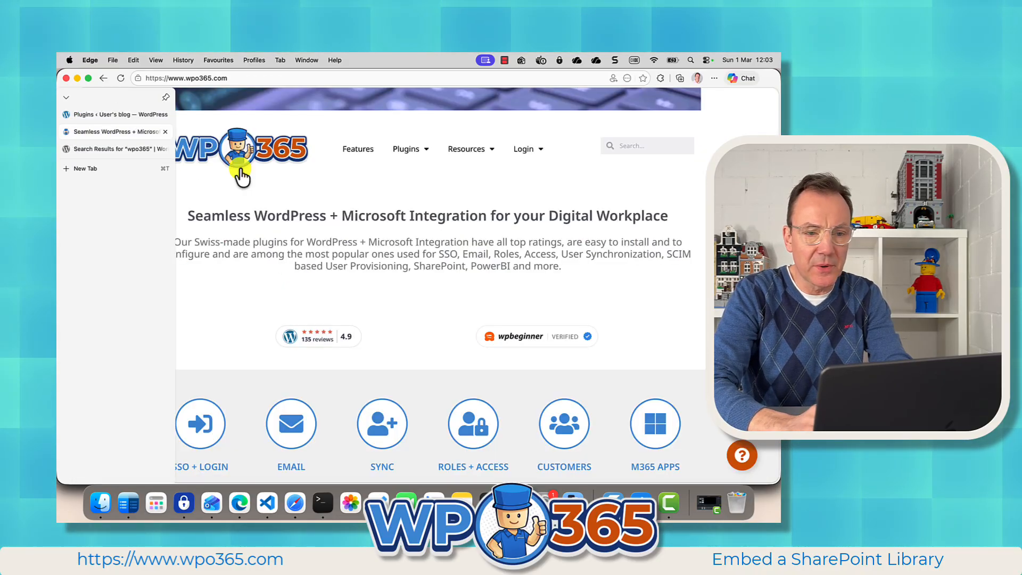
mouse_move(410, 160)
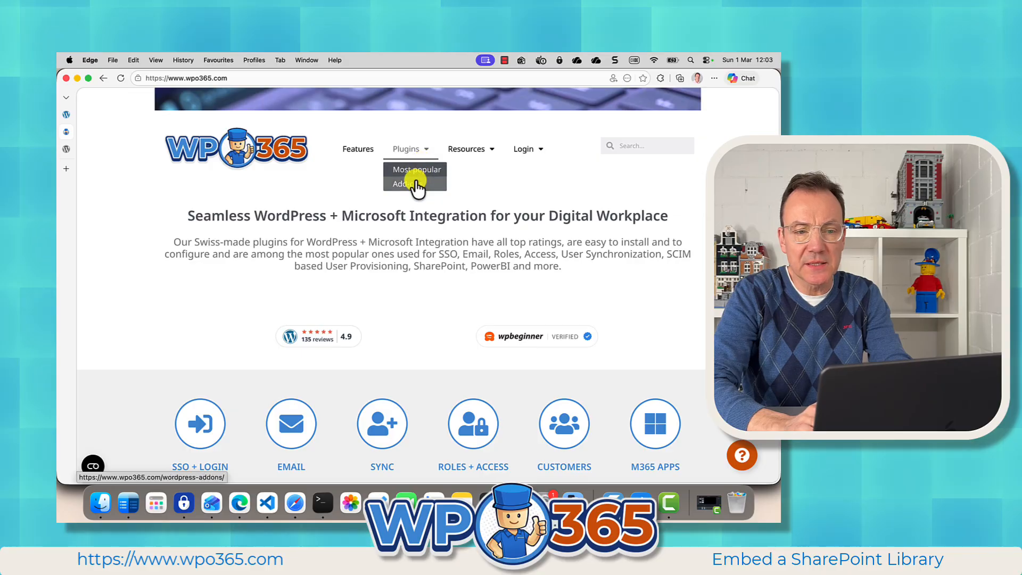
click(416, 184)
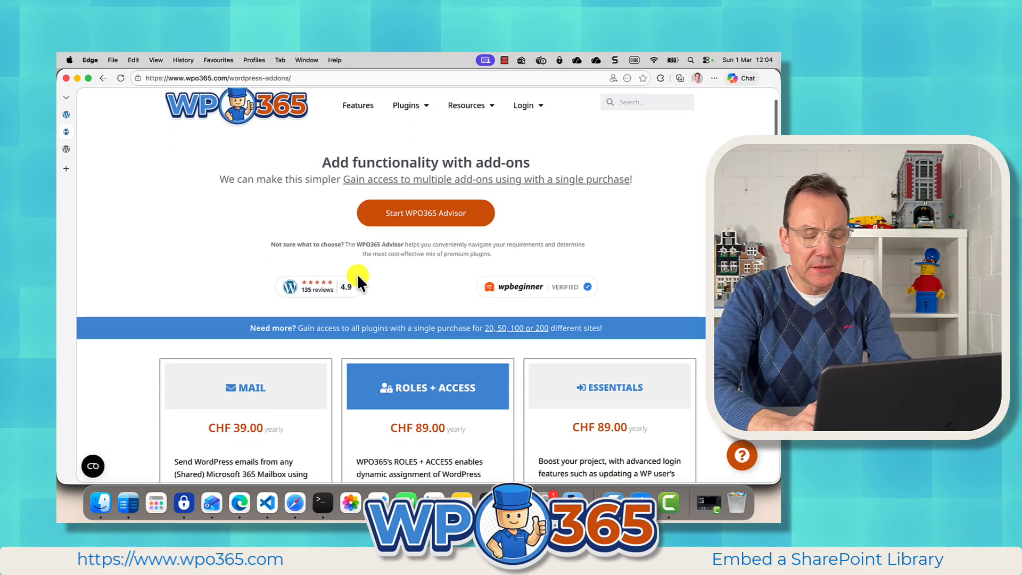
scroll(357, 274, down, 10)
scroll(358, 276, down, 3)
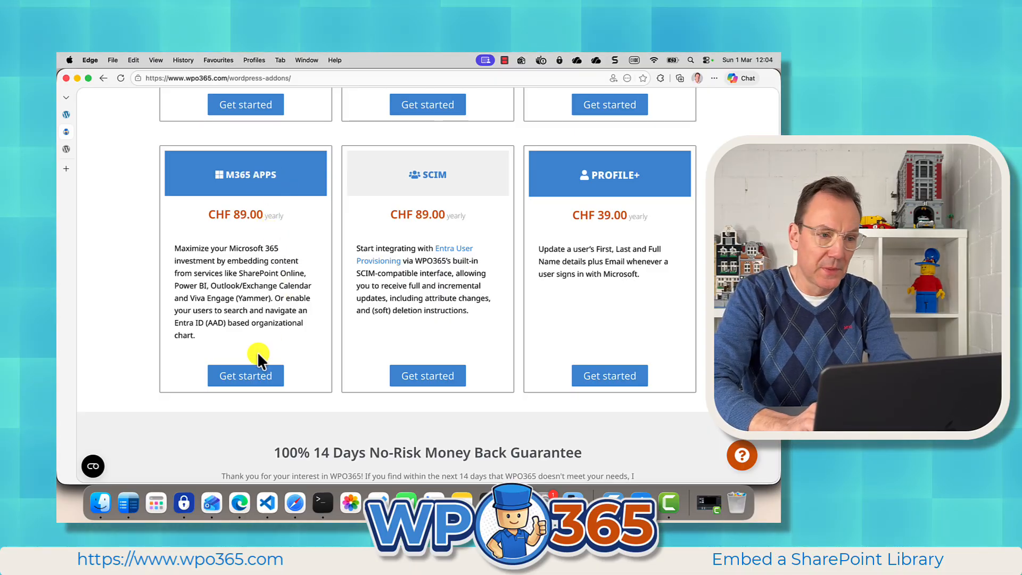
Step: Return to the WordPress plugins page and open the M*365 Apps settings from the WPO365 | LOGIN configuration
click(65, 114)
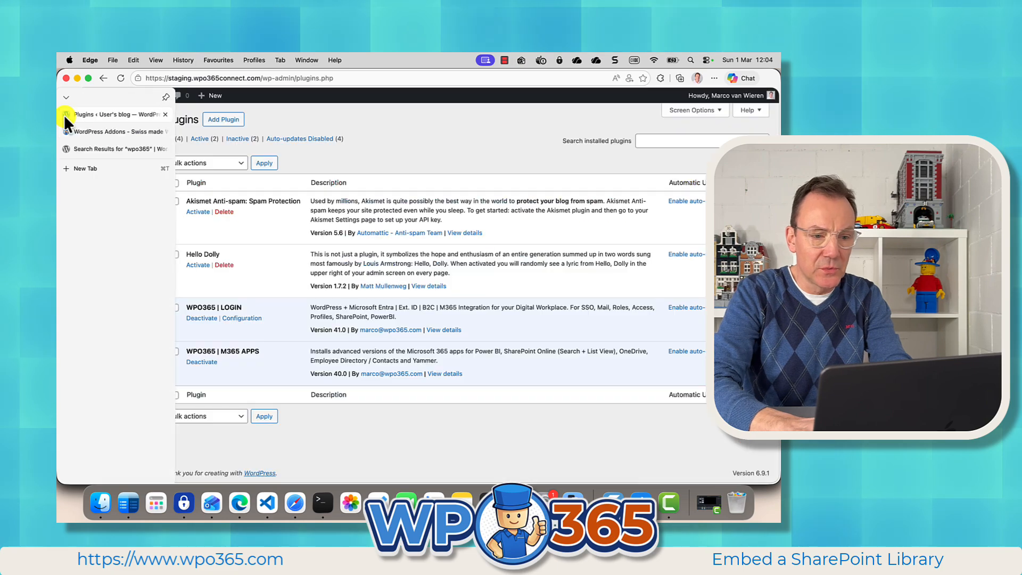
click(244, 319)
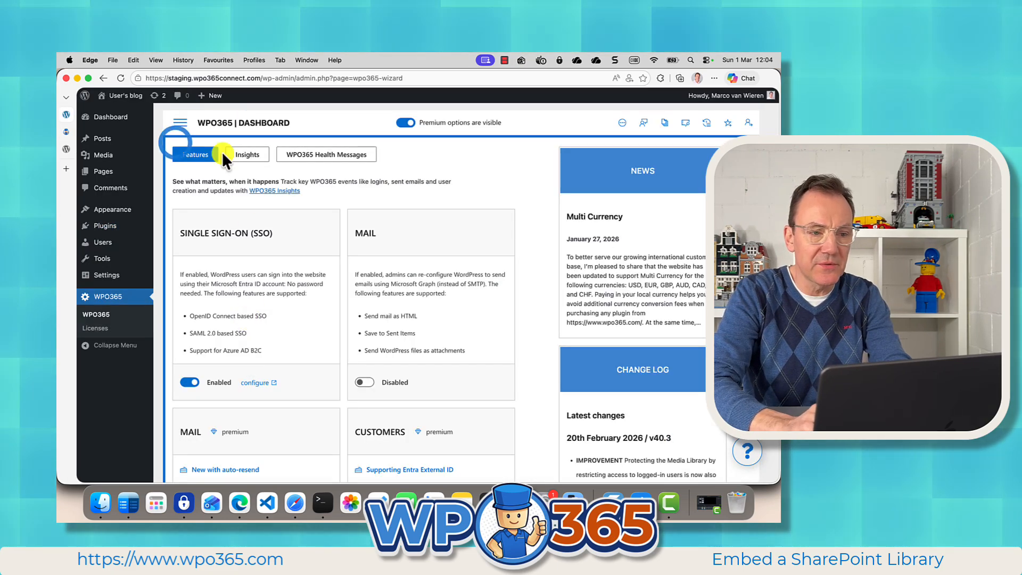
click(181, 125)
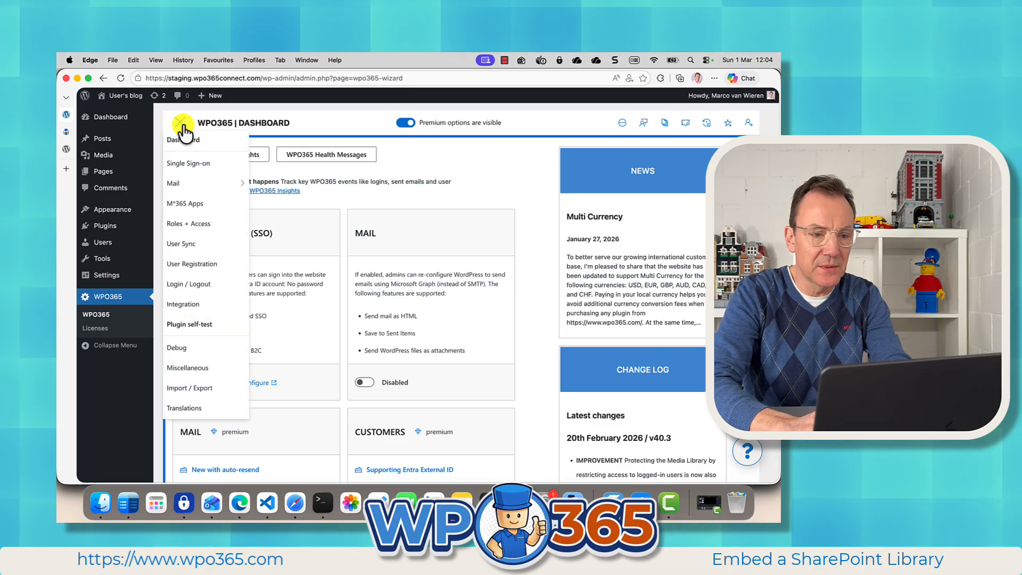
click(196, 203)
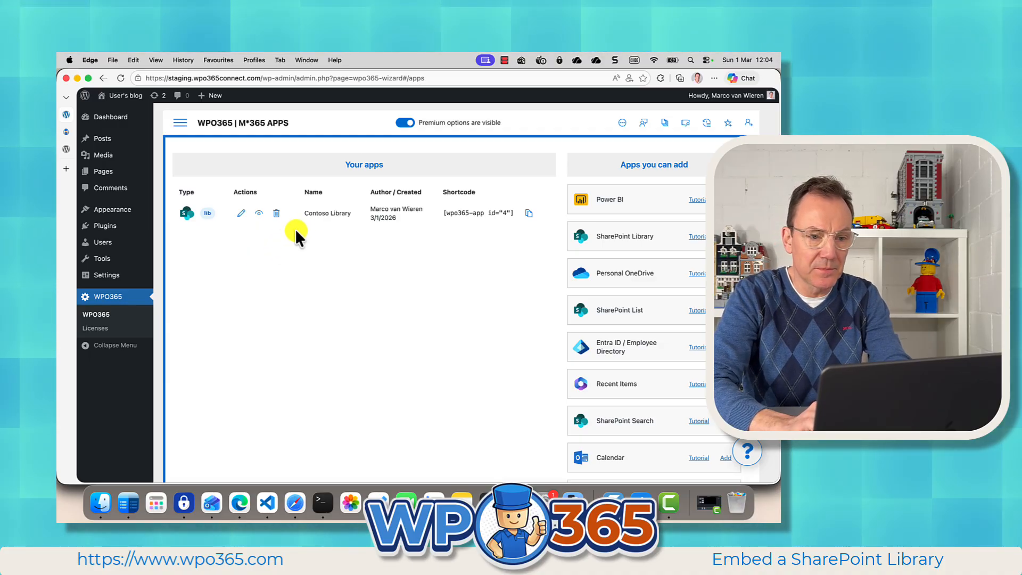
Step: Edit the Contoso Library app, set and test General as its library-relative folder path, and close the form
click(241, 214)
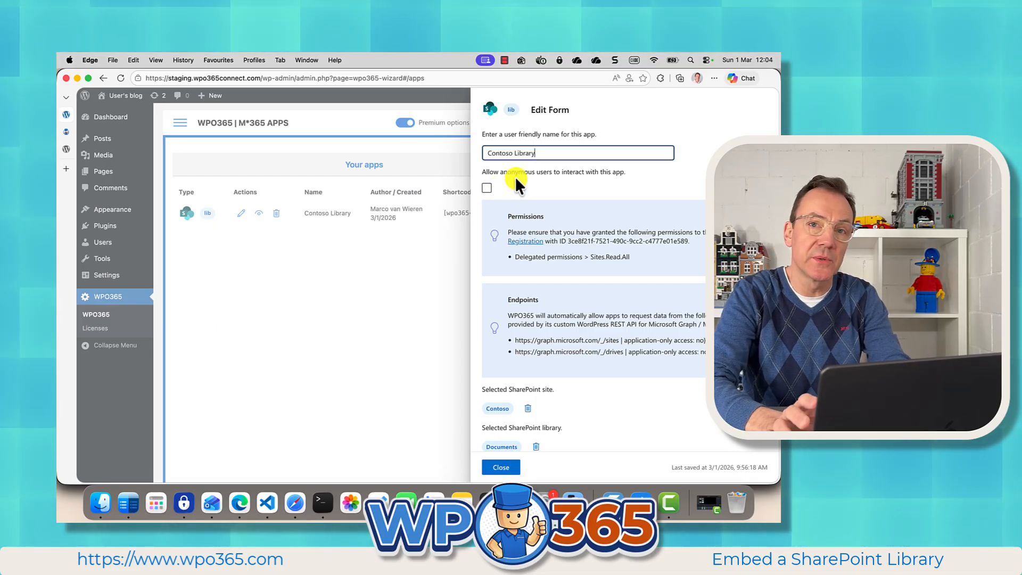
scroll(623, 369, down, 1)
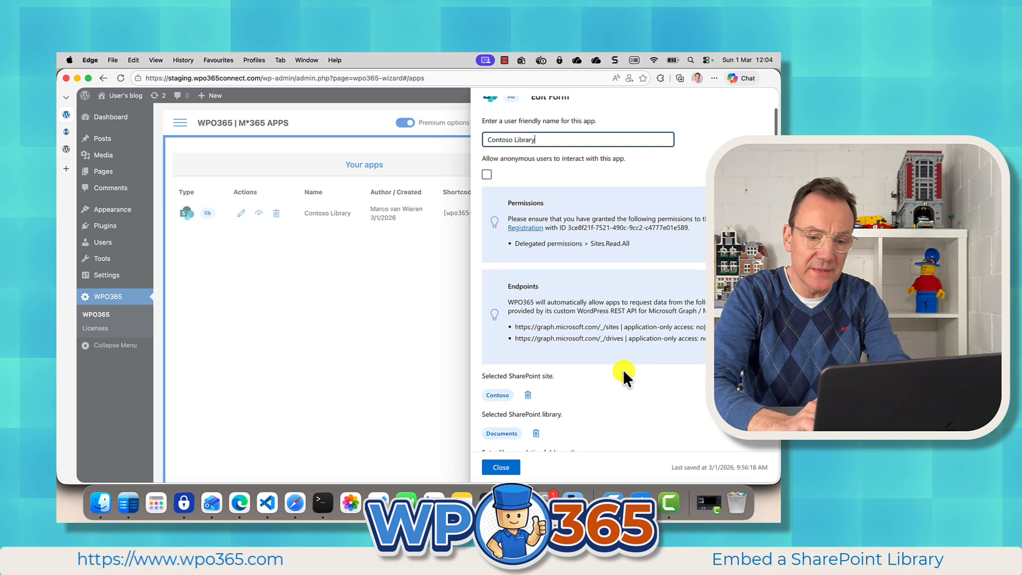
scroll(622, 369, down, 5)
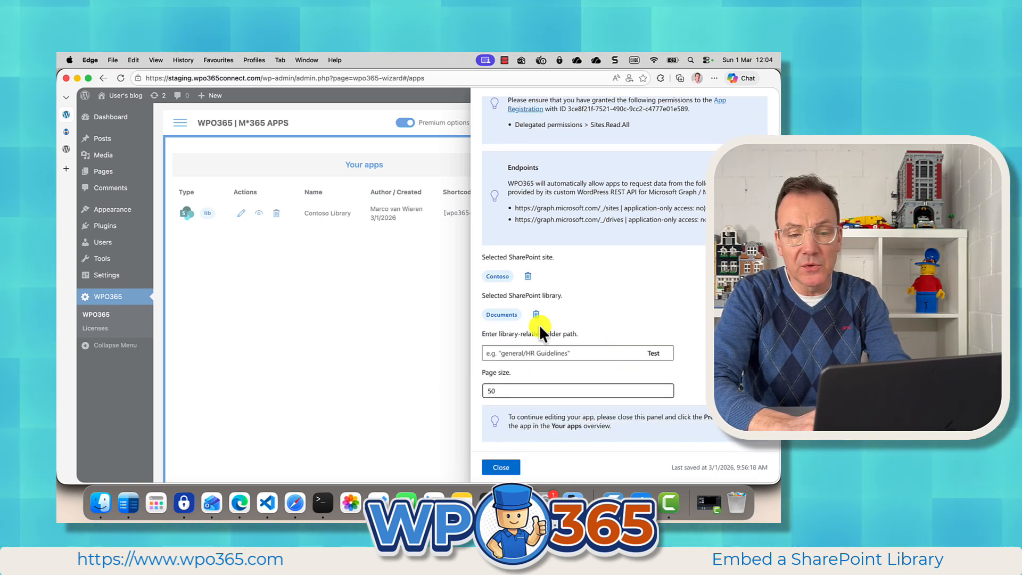
click(519, 353)
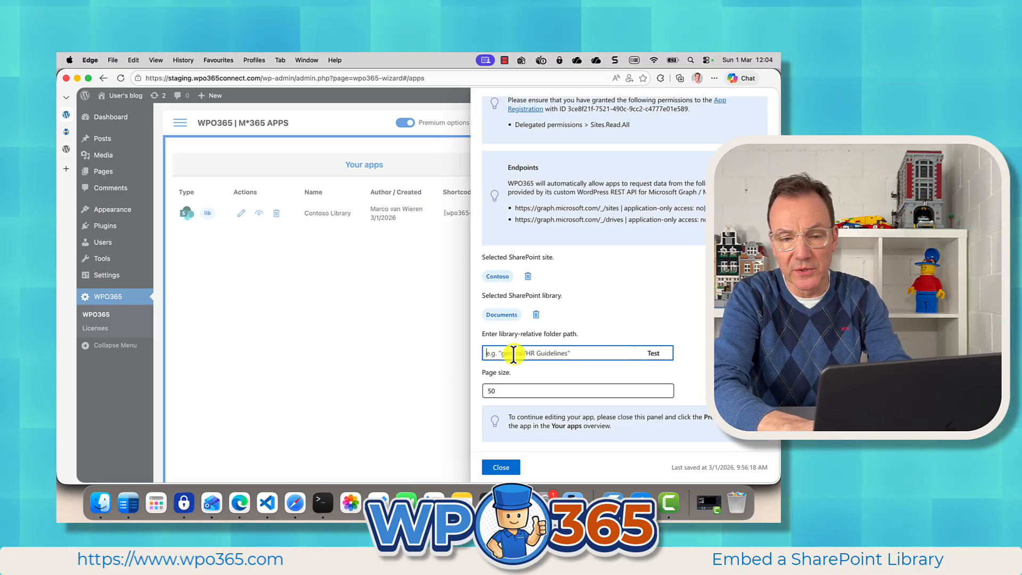
text(Ge)
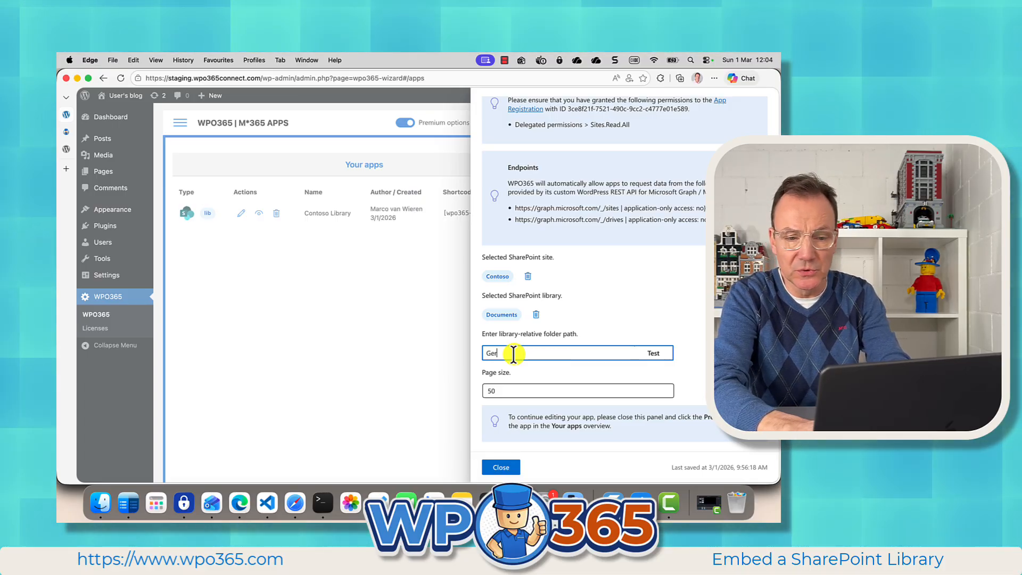
text(neral)
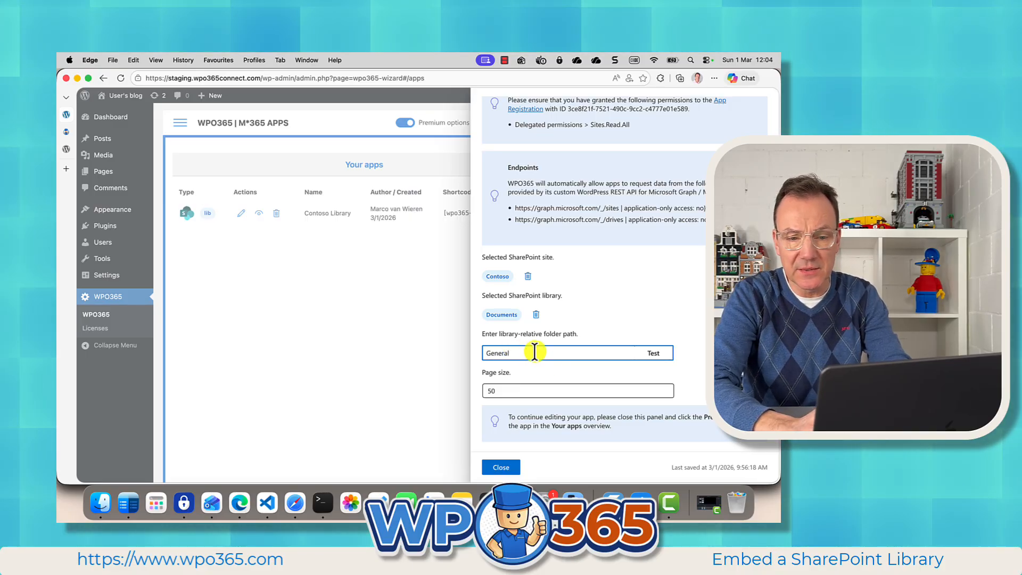
click(654, 354)
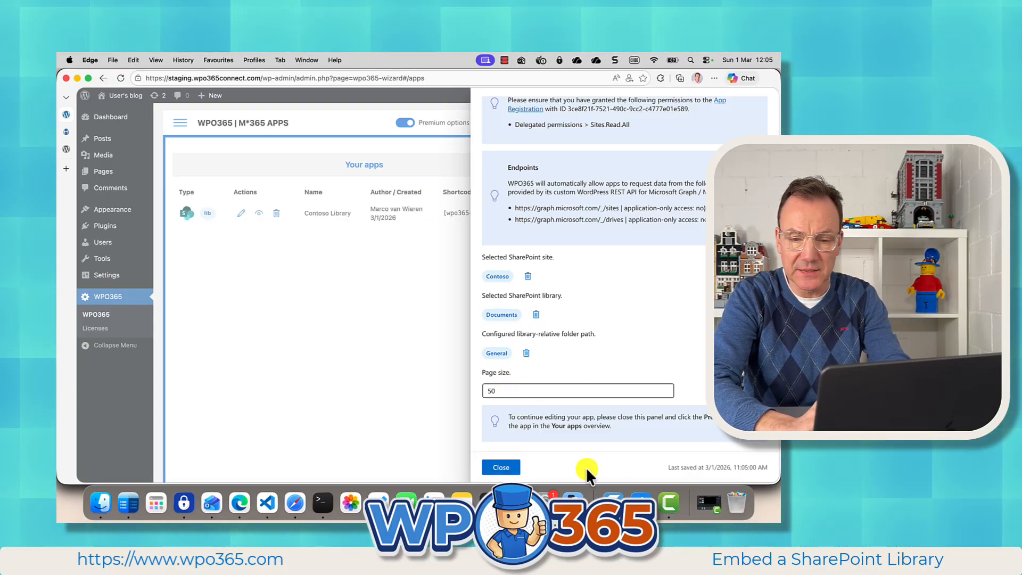
click(501, 467)
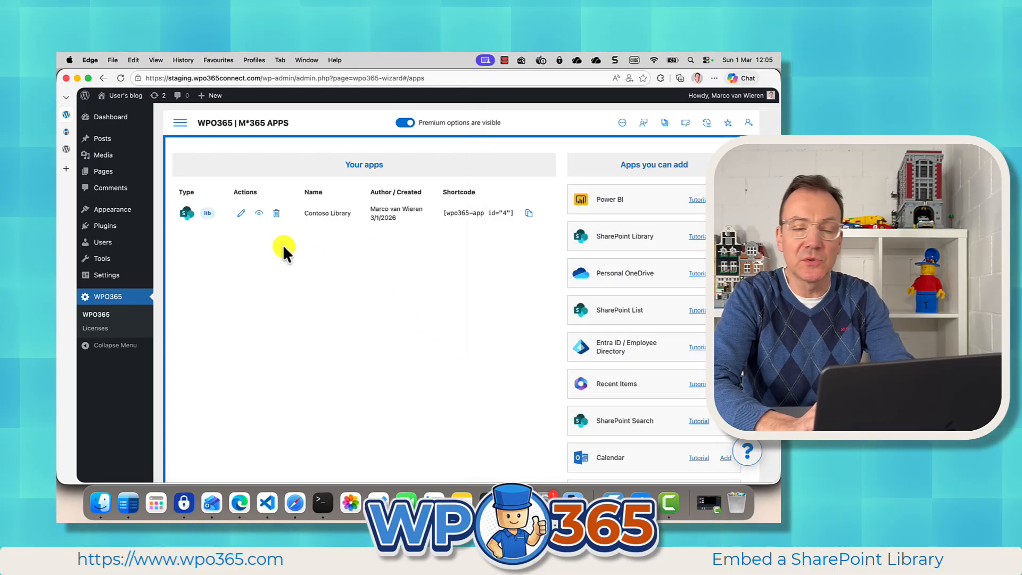
Step: Preview the Contoso Library app, look through its HR Forms folder, and return to the General folder
click(259, 215)
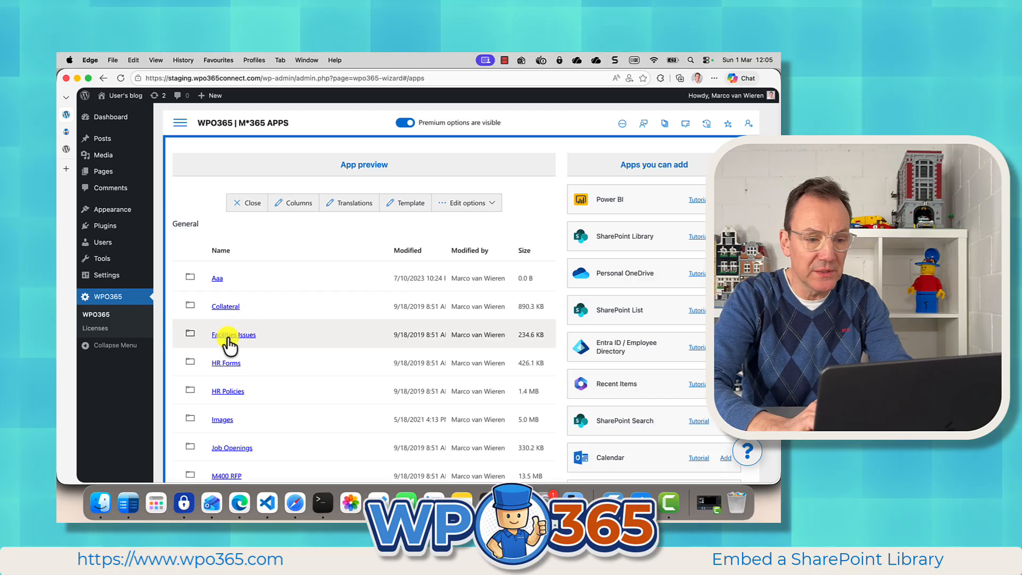
click(223, 364)
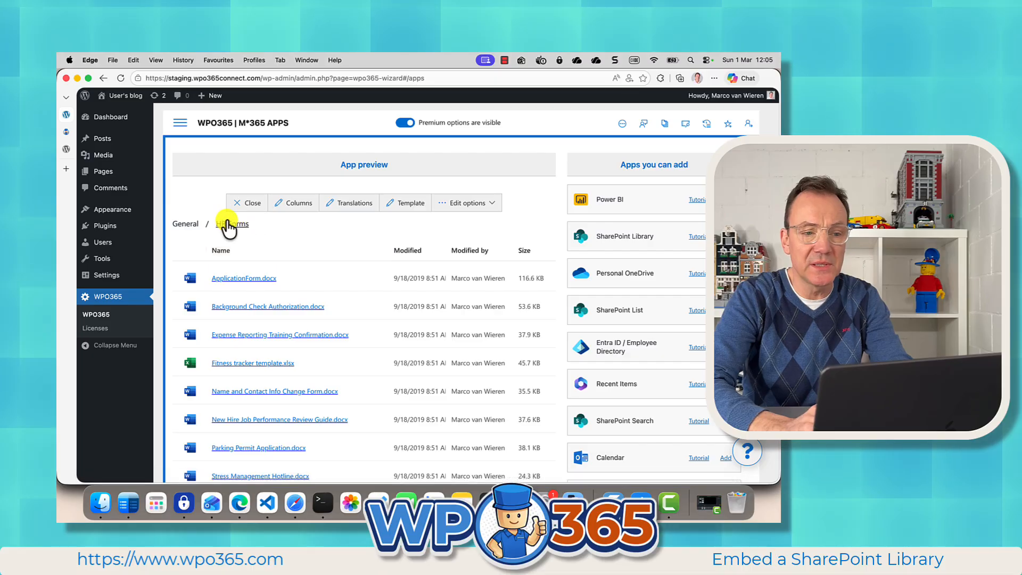
scroll(239, 298, down, 3)
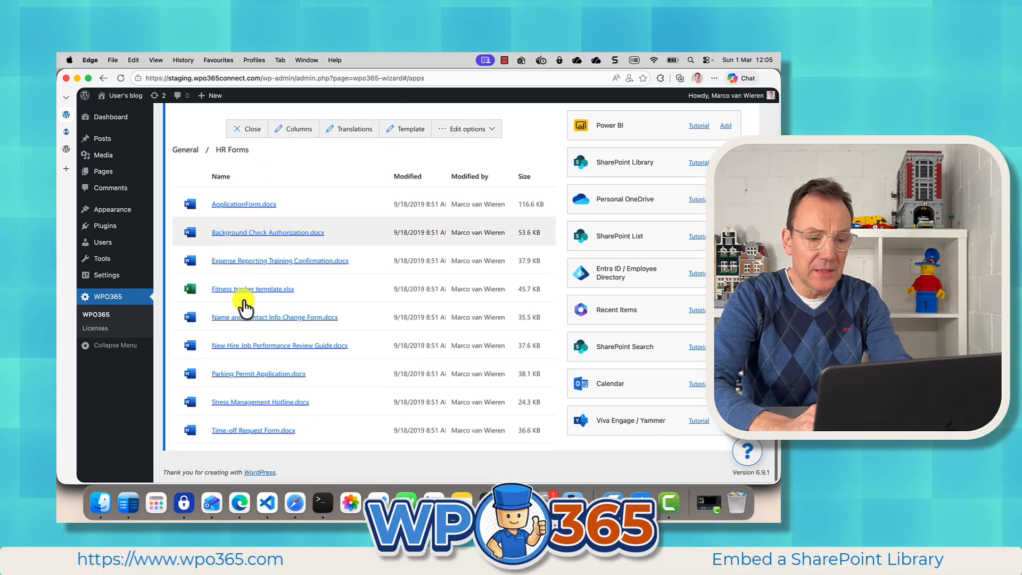
scroll(242, 298, up, 3)
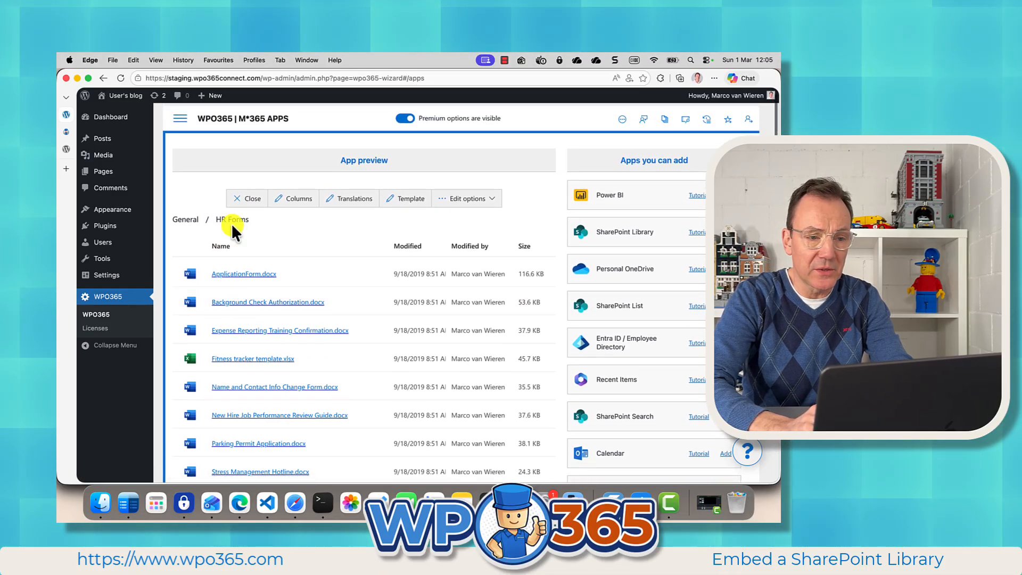
click(184, 221)
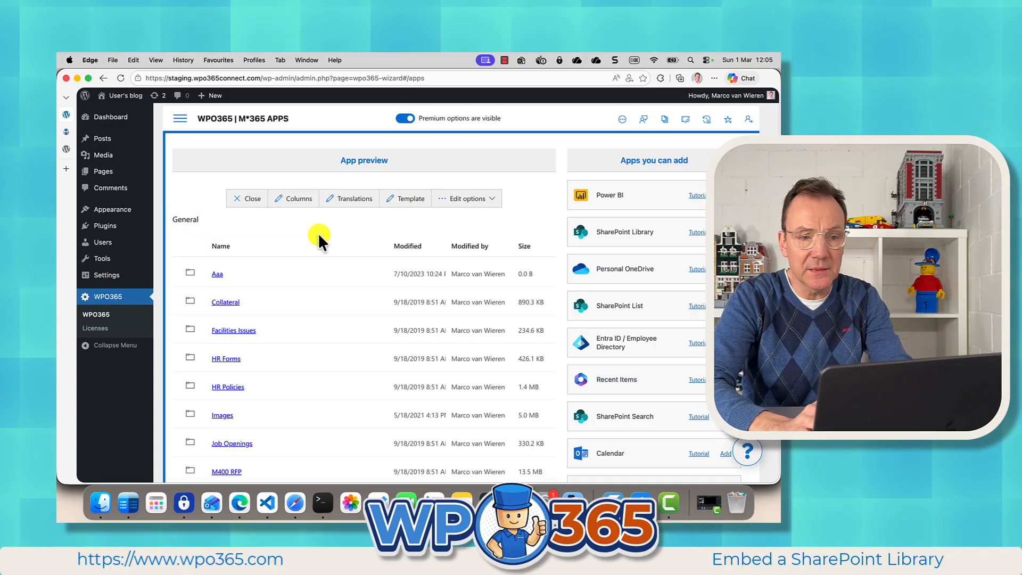
Step: Look over the Contoso Library app's column definitions and its translatable text labels, closing each editor without changes
click(290, 206)
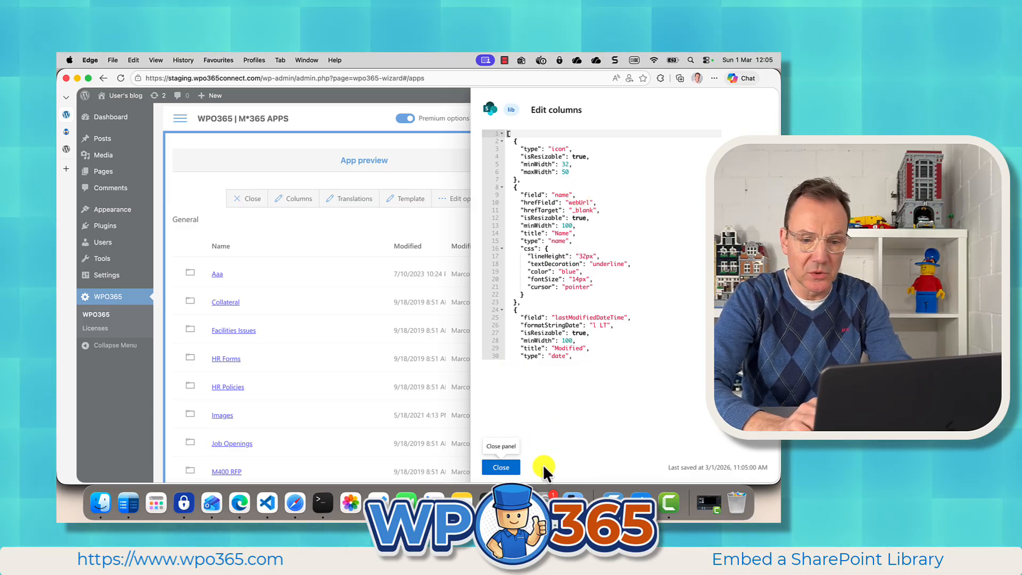
click(503, 468)
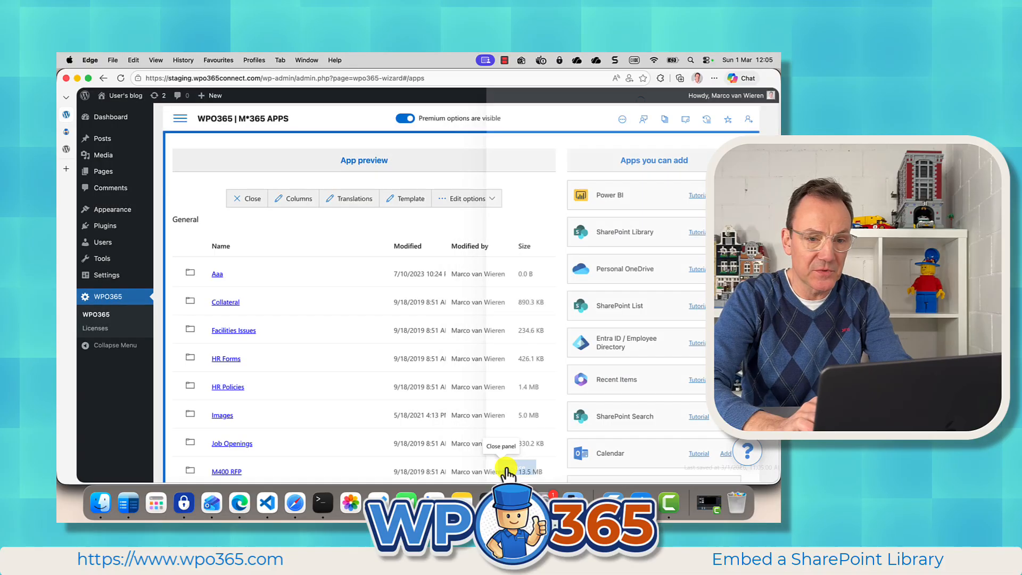
click(351, 199)
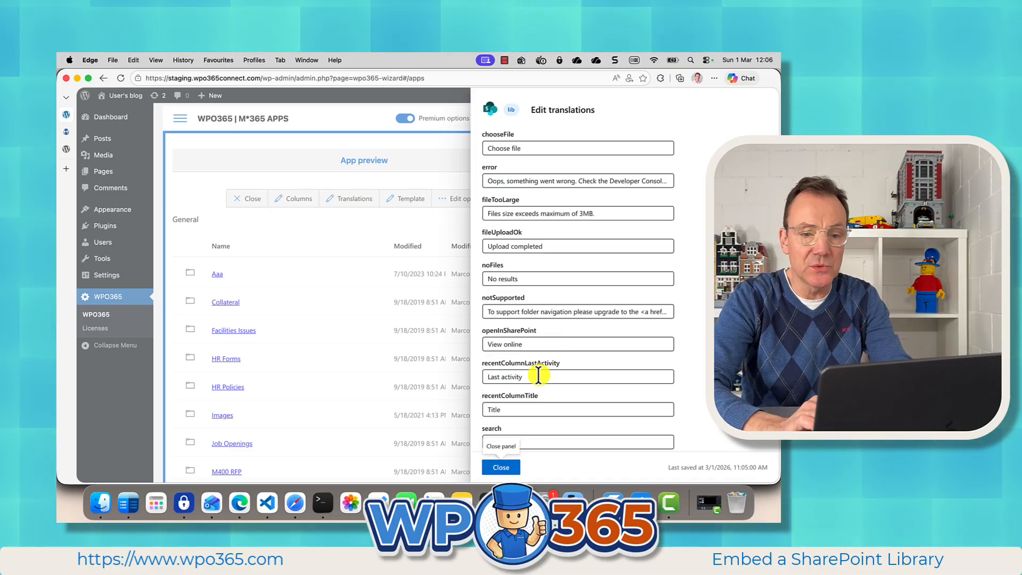
click(501, 467)
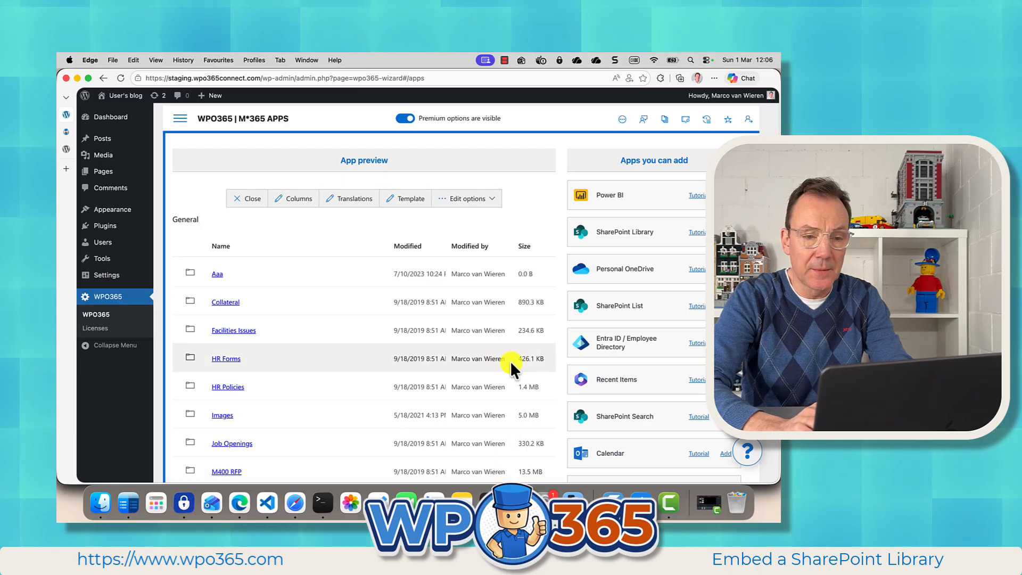
Step: Switch the library app's template to HTML Table and close the template settings
click(411, 203)
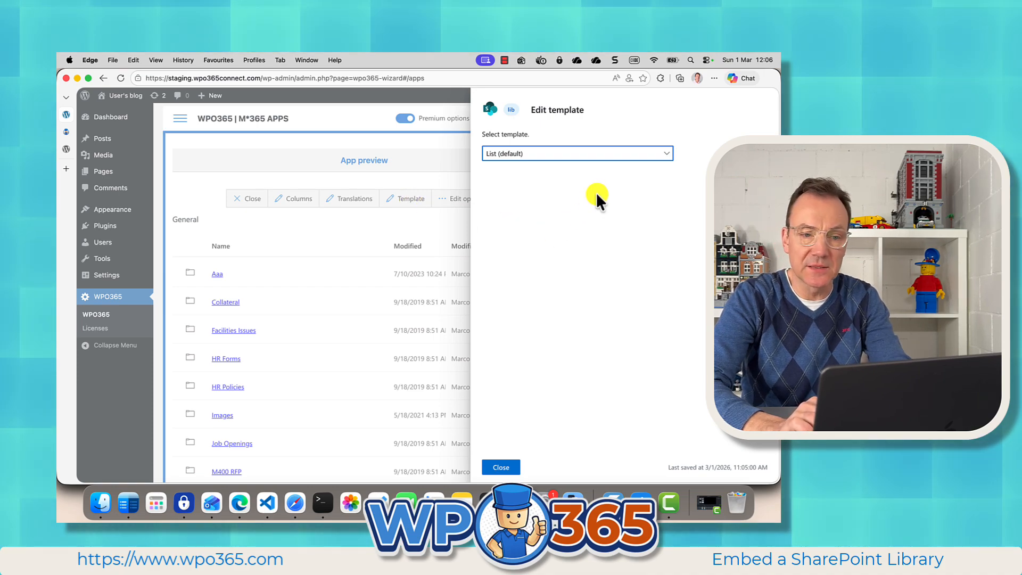
click(623, 154)
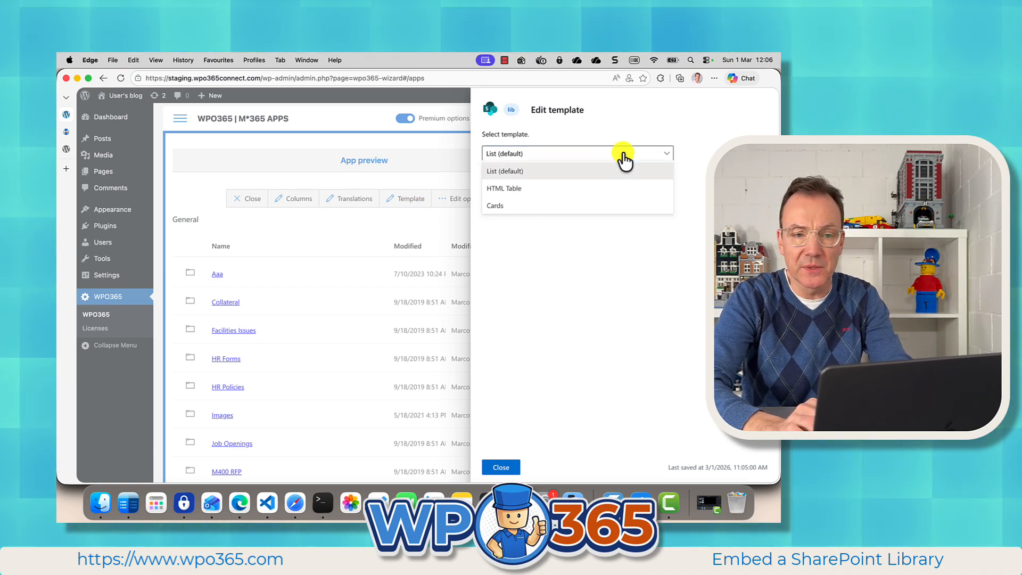
click(578, 192)
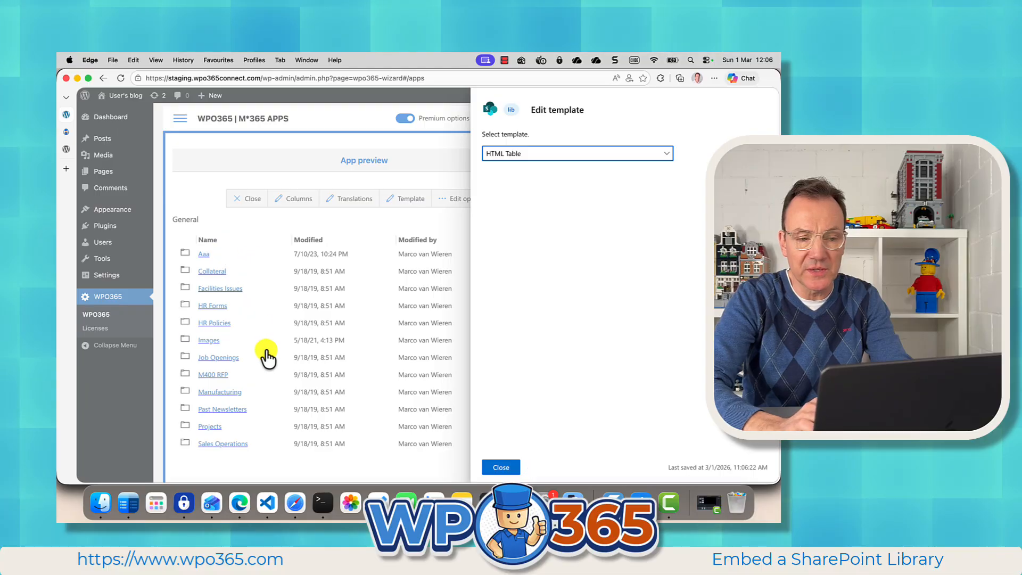
click(510, 467)
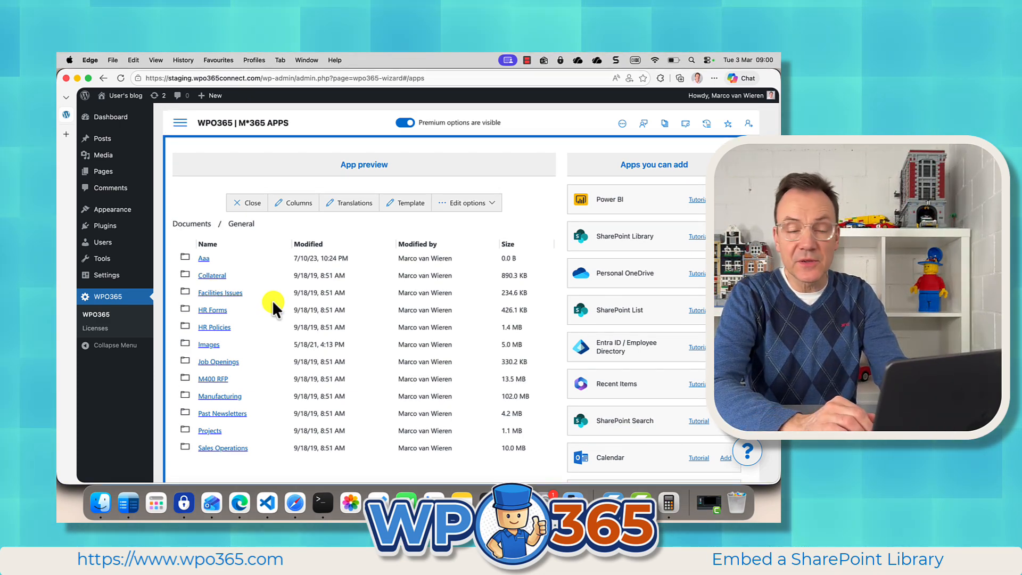
Step: Open the library app's template settings and change the template to Cards
click(409, 204)
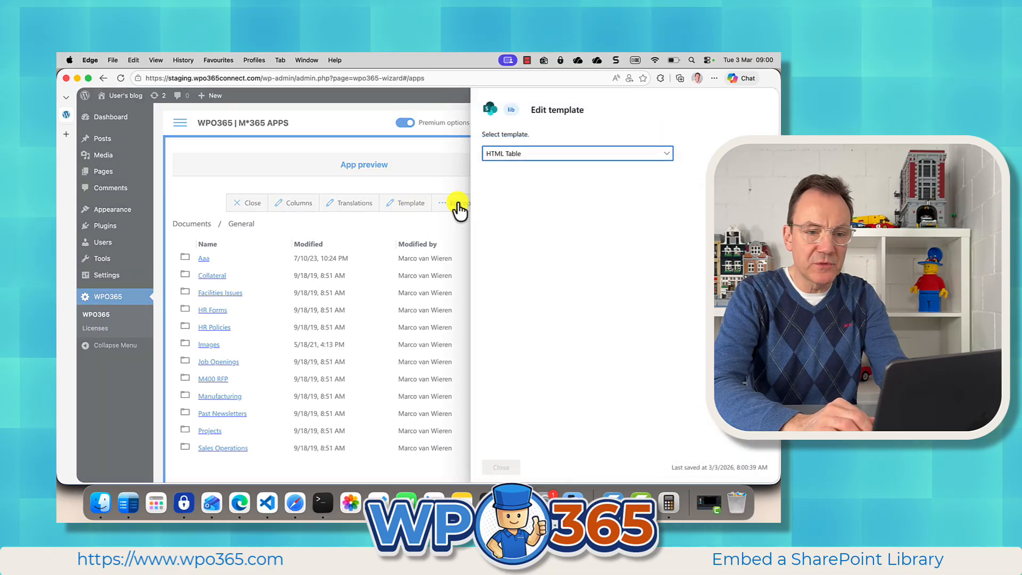
click(537, 156)
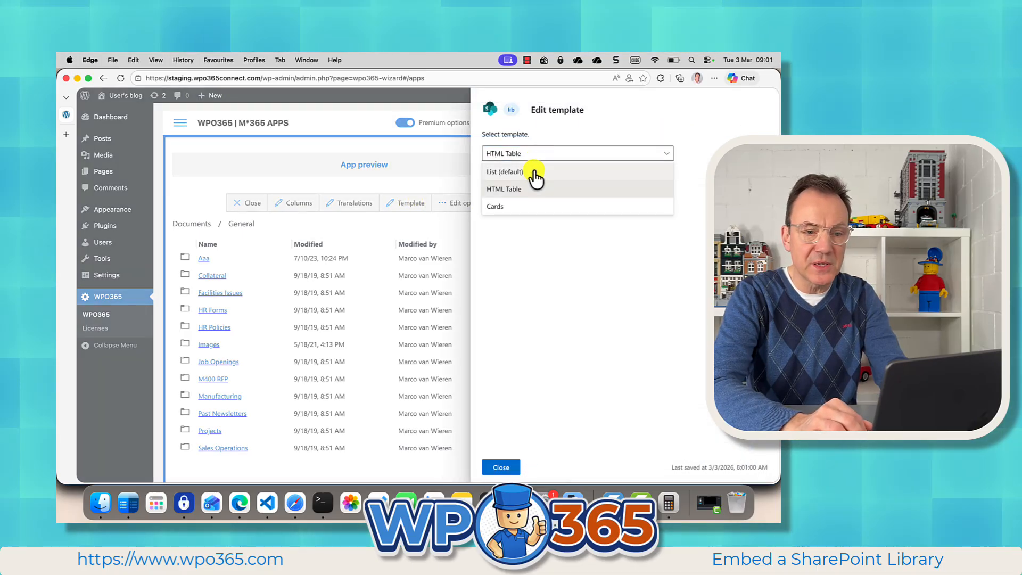
click(519, 204)
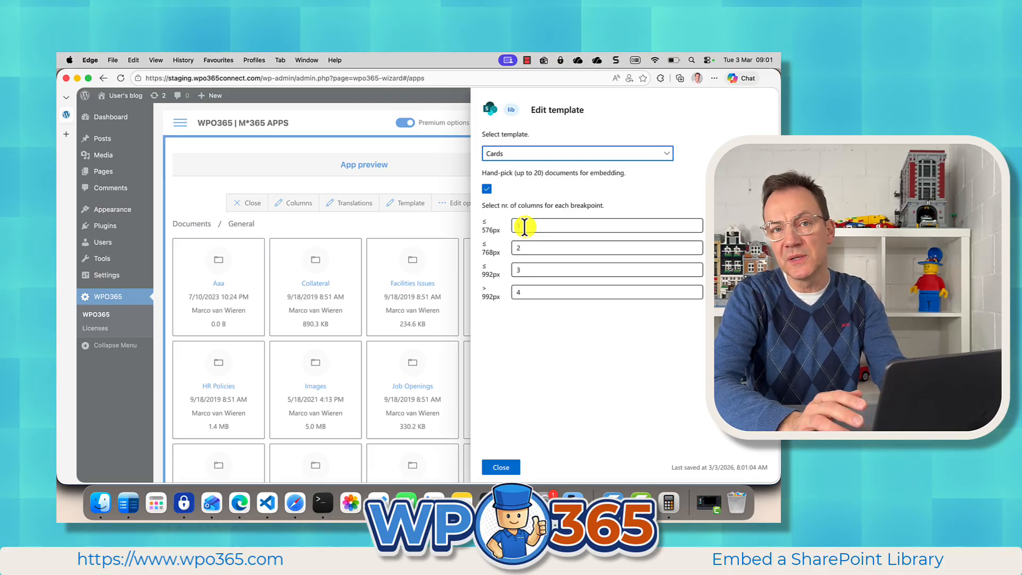
Step: Set the card columns for the four breakpoints, from narrowest to widest, to 2, 3, 4 and 5
drag(524, 226, 517, 291)
text(2)
text(3)
text(4)
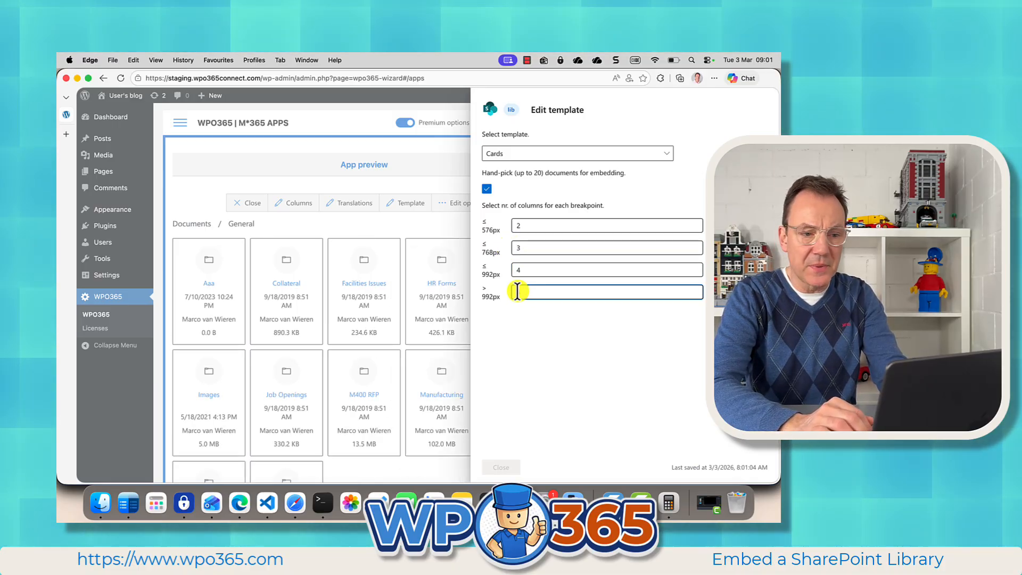
text(5)
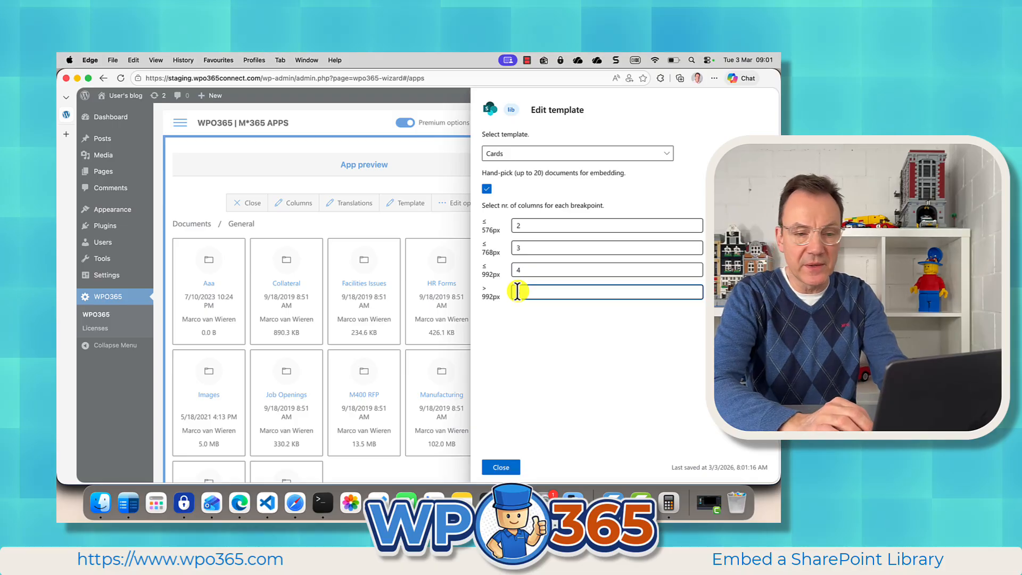
Step: Restore the card columns for the four breakpoints, from narrowest to widest, to 1, 2, 3 and 4
drag(534, 226, 512, 291)
text(1)
text(2)
text(3)
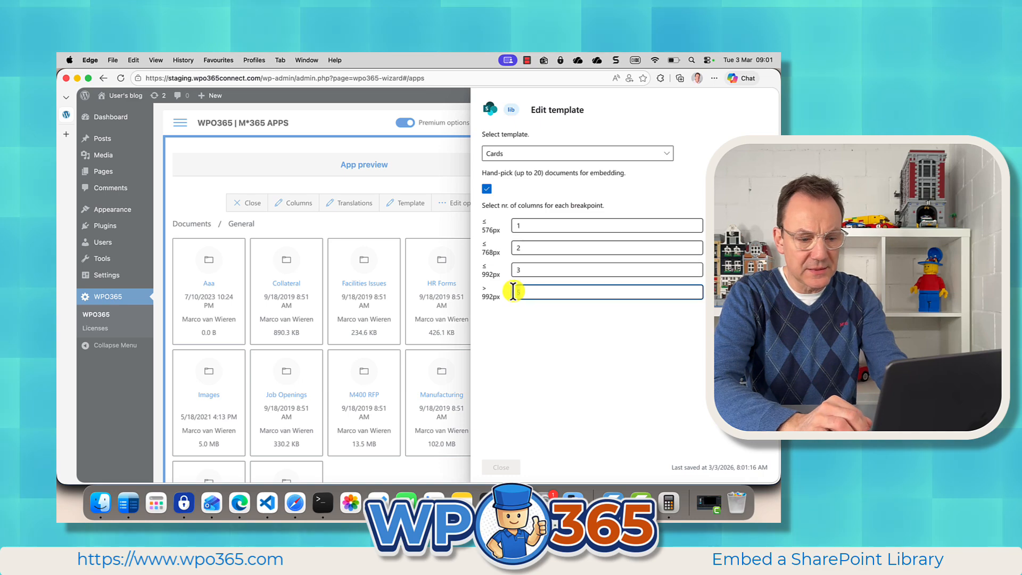
text(4)
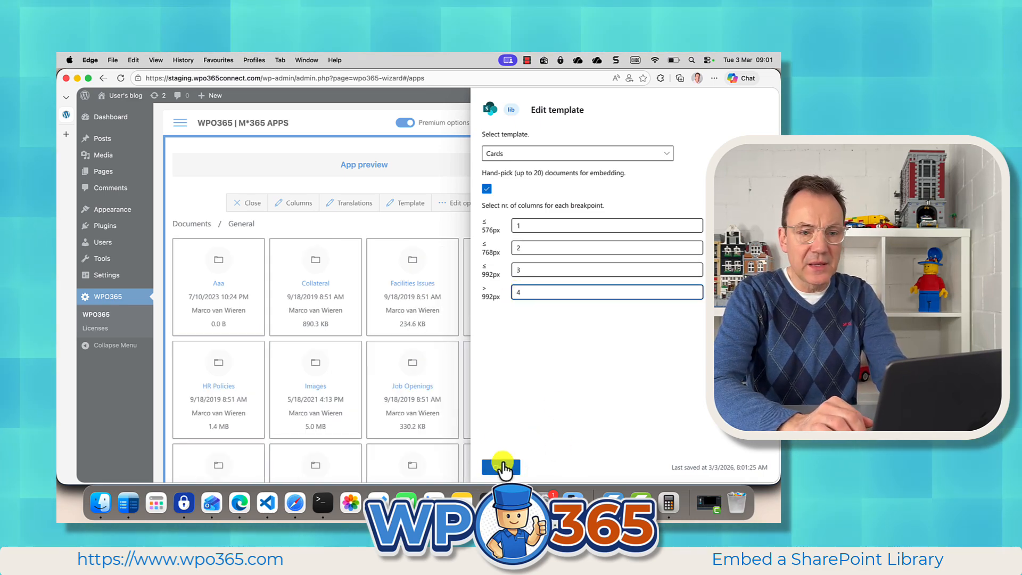
Step: Turn hand-picking of documents for embedding off and on again, and close the template settings
click(487, 189)
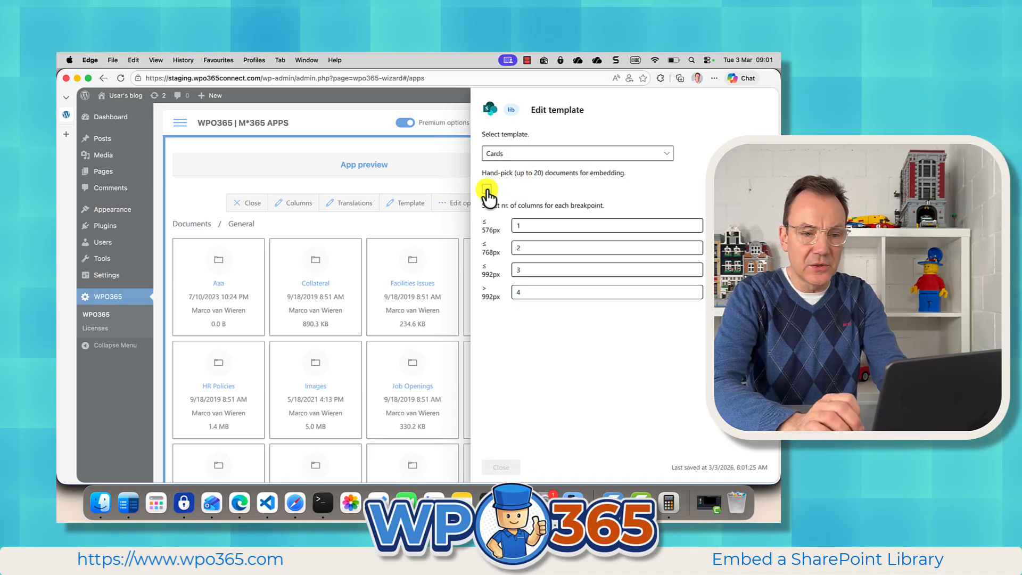
click(487, 189)
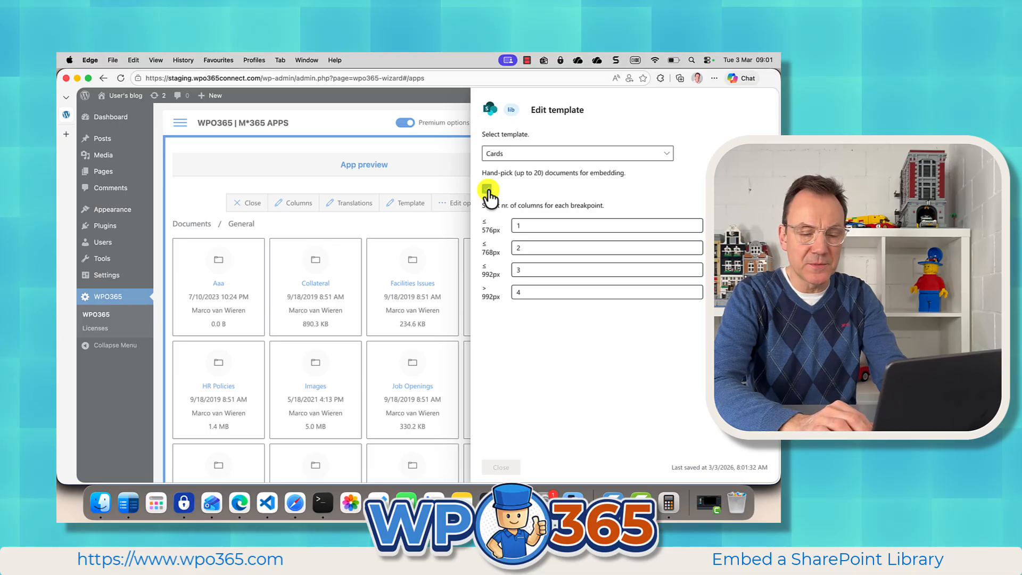
click(501, 467)
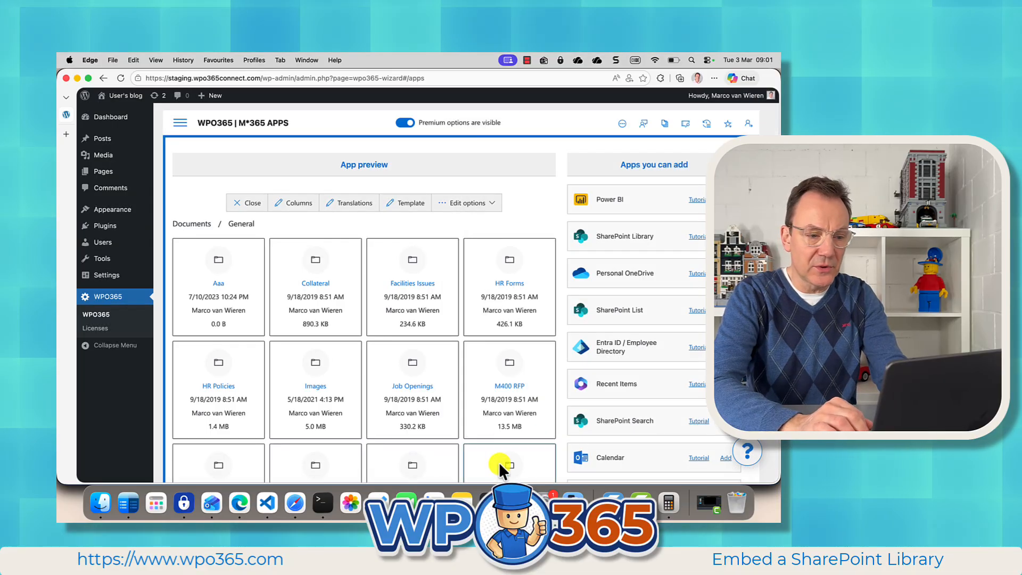
Step: Hand-pick the Bring Your Dog to Work, Cell Phone, Computer Software Usage and Dress Code PDFs in HR Policies, and close the preview
click(215, 387)
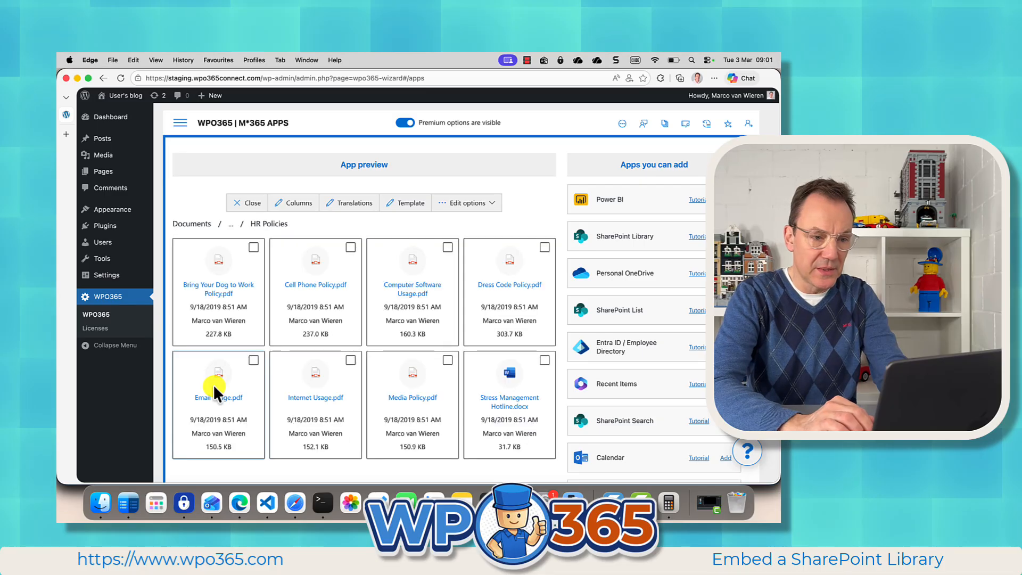
click(254, 248)
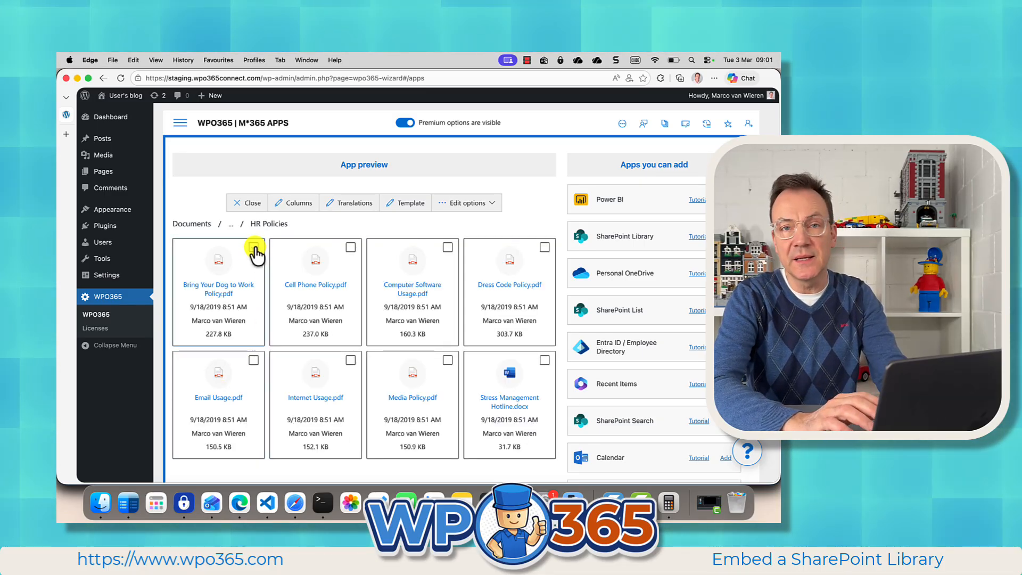
click(350, 248)
click(448, 249)
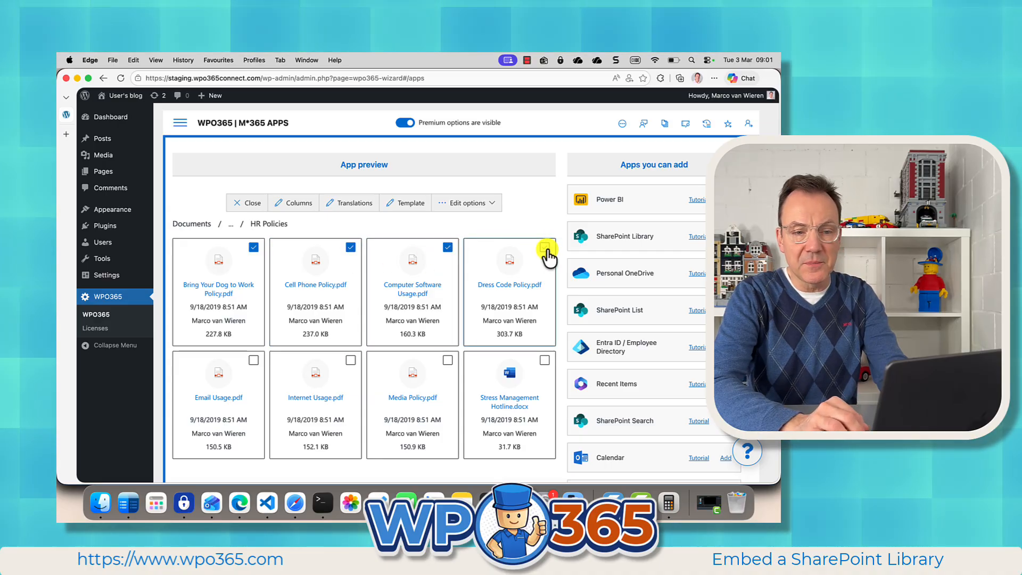
click(545, 248)
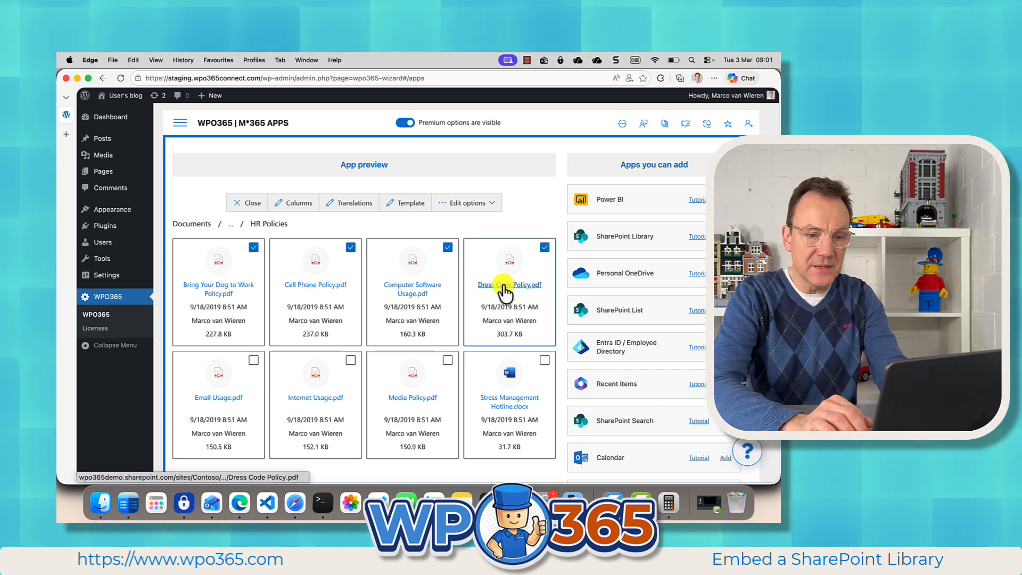
click(254, 203)
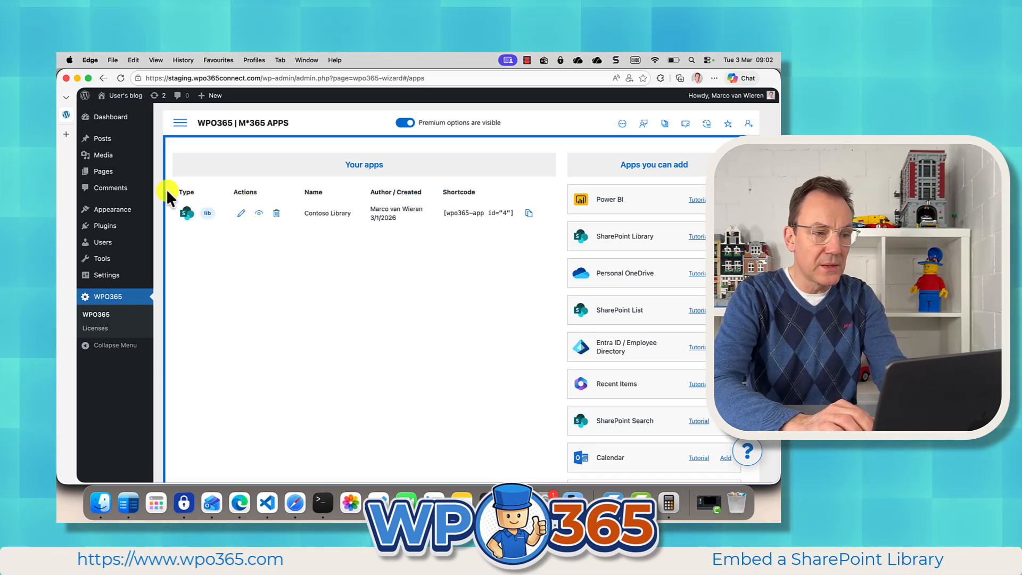
Step: Open the list of all WordPress posts and view the published Contoso post
mouse_move(103, 138)
click(173, 140)
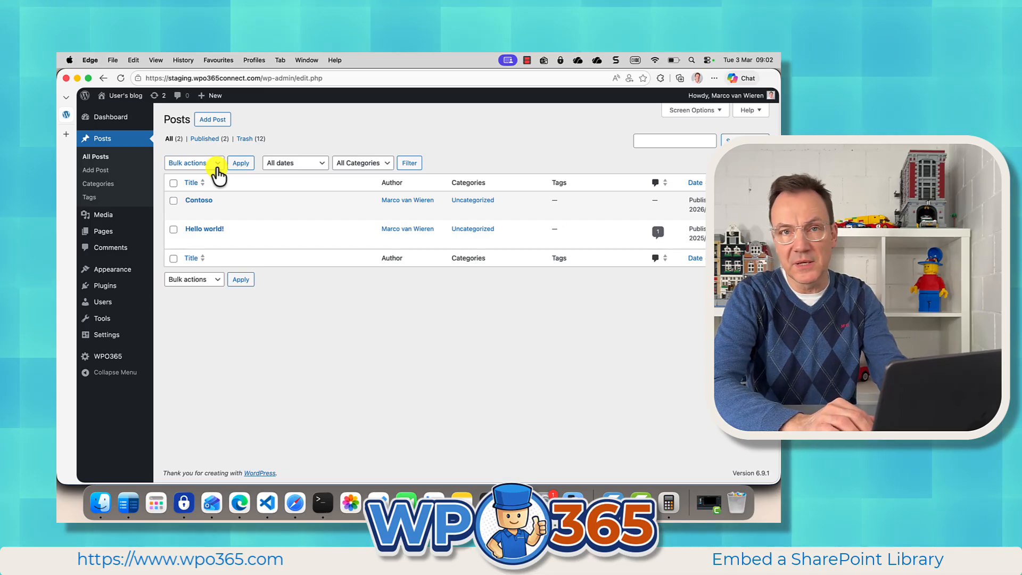
mouse_move(259, 206)
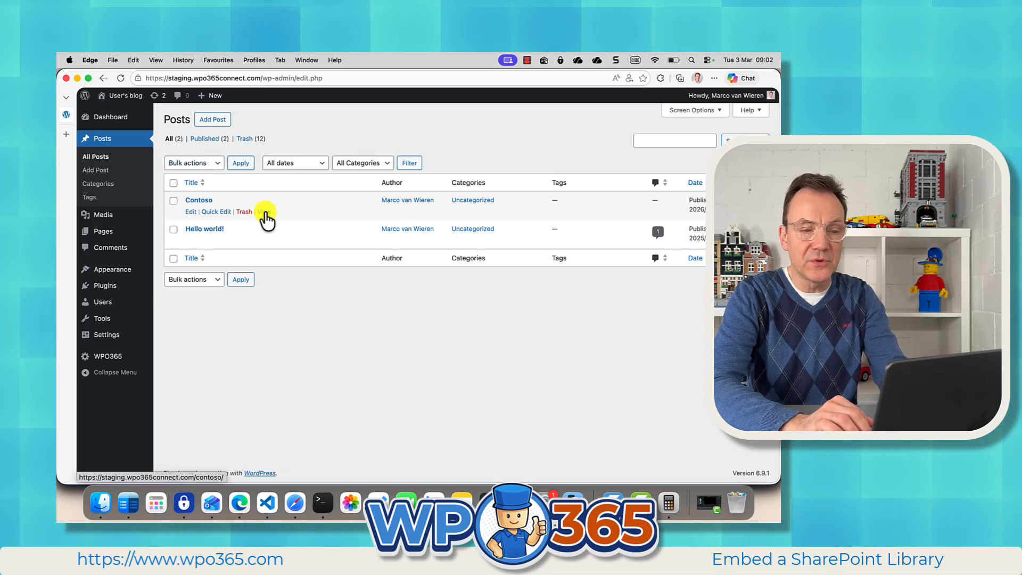
click(265, 212)
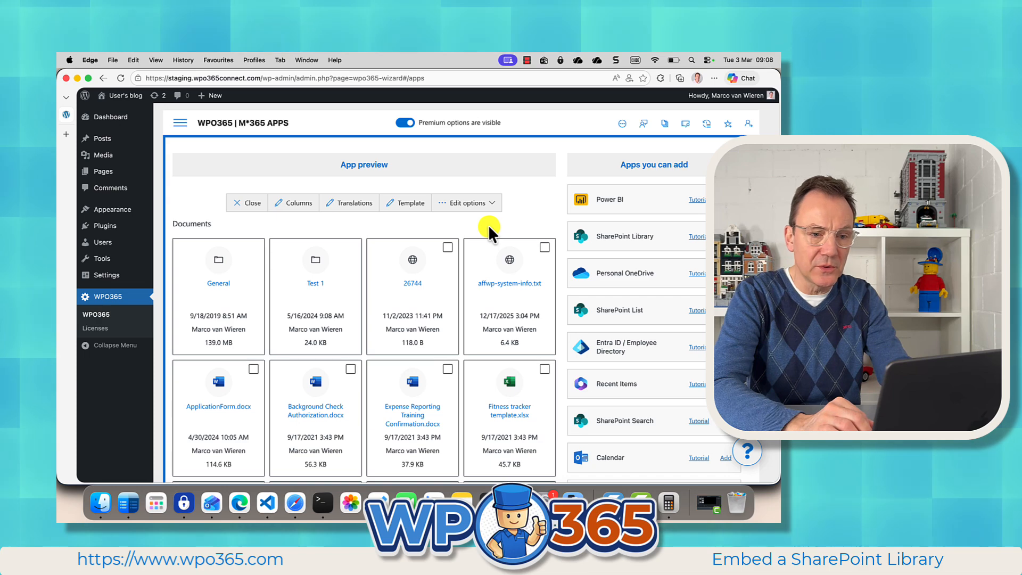
Step: Enable search for the library app and test it with the keyword camera, clearing the keyword filter at the end
click(493, 204)
click(471, 226)
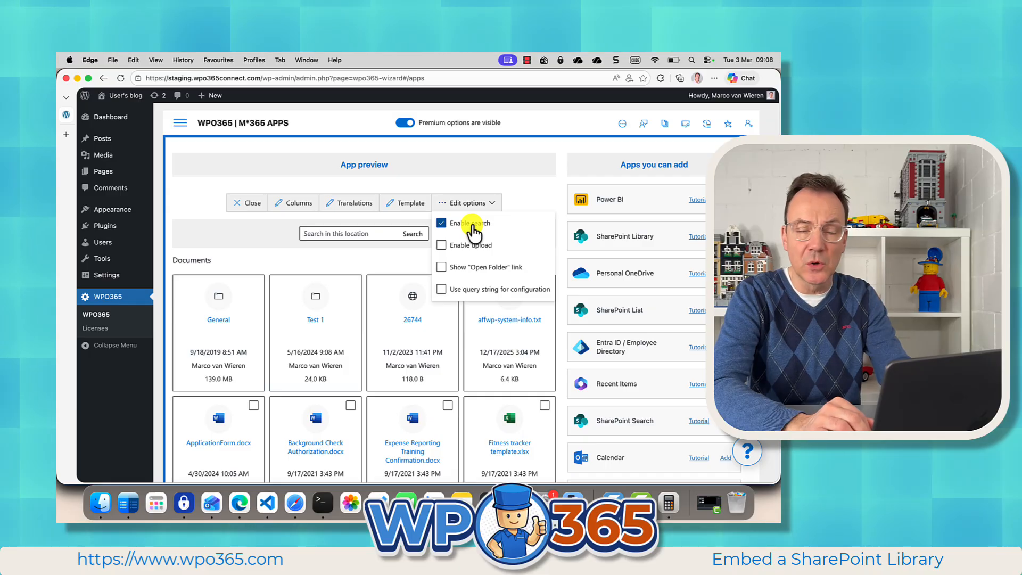
click(374, 233)
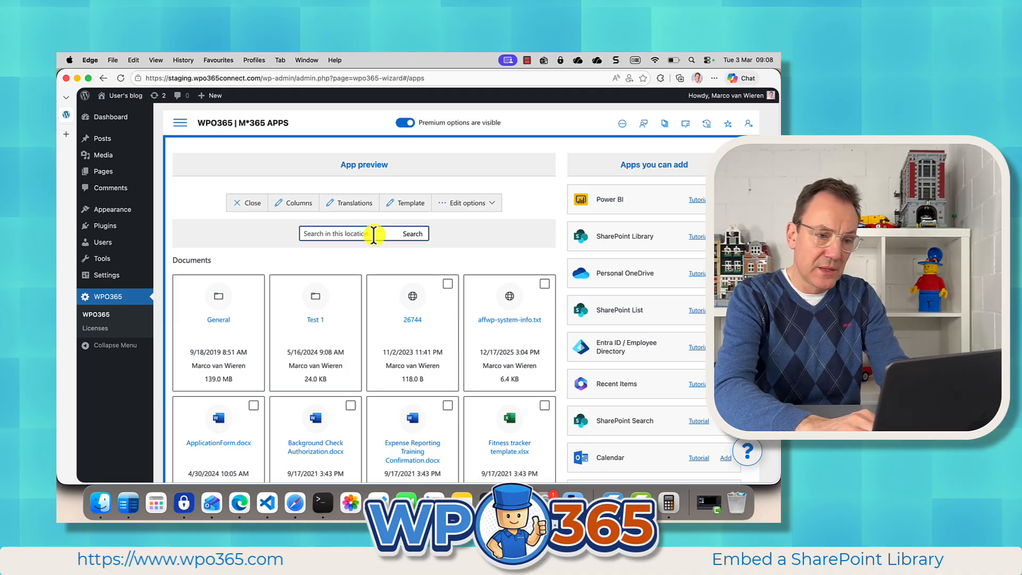
text(c)
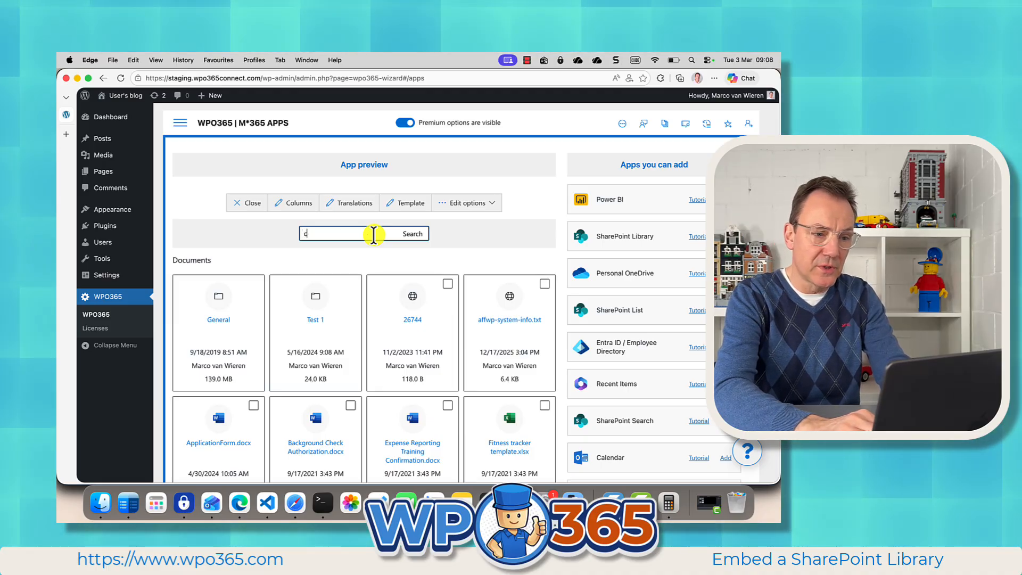
text(amera)
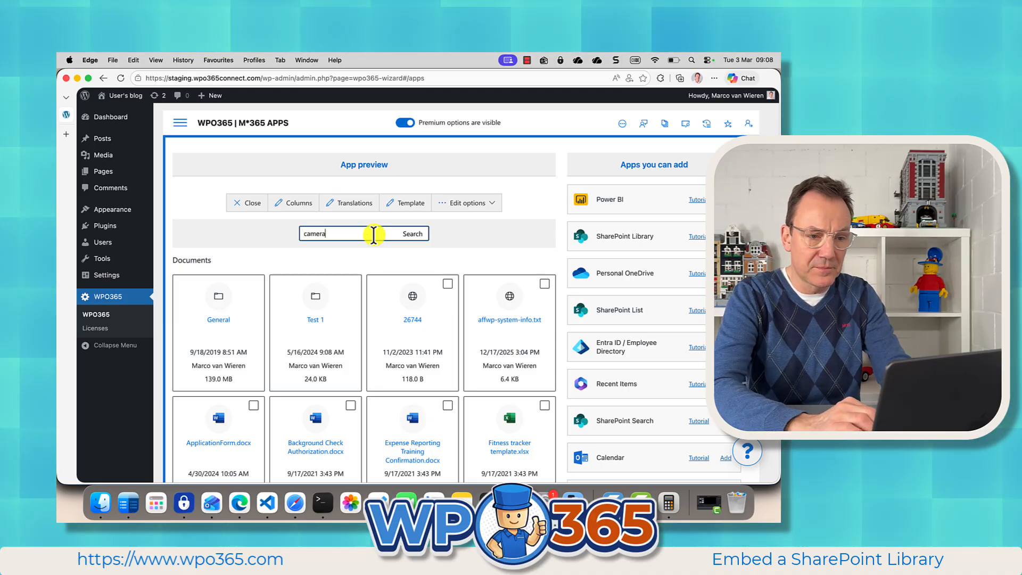
click(415, 237)
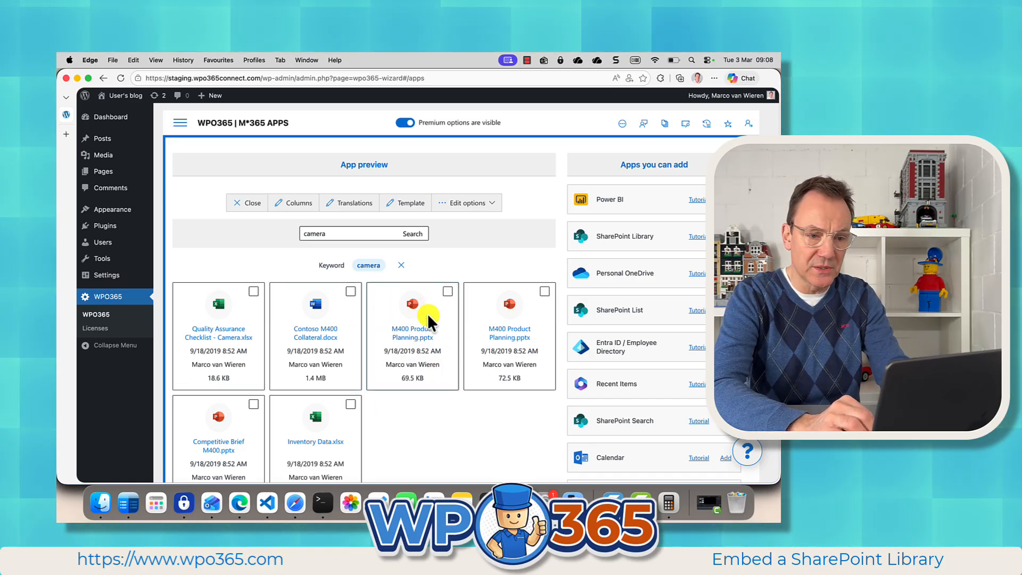
click(401, 265)
Step: Set the library app's template to List (default) and close the template settings
click(413, 207)
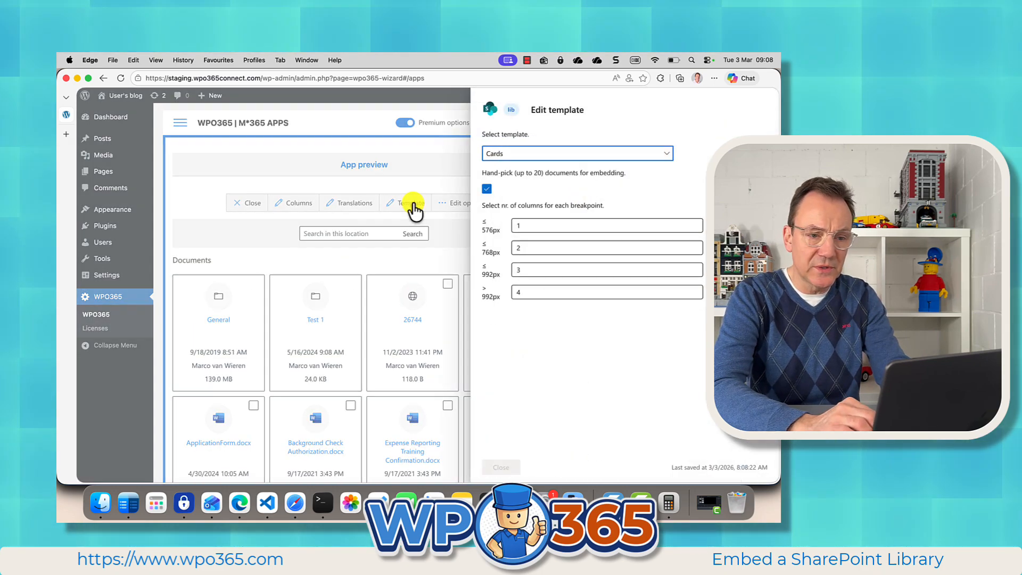
click(508, 156)
click(514, 169)
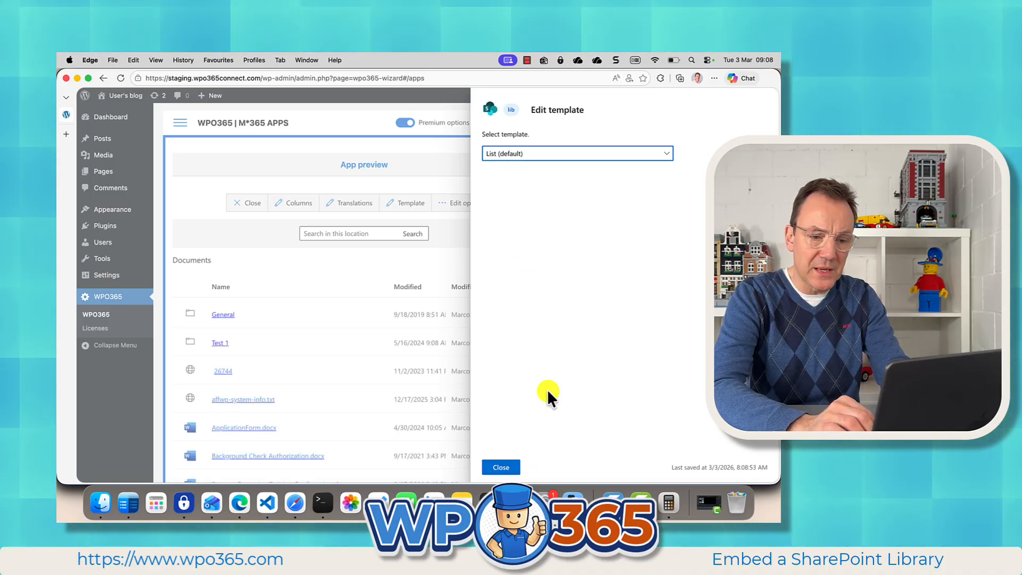
click(499, 468)
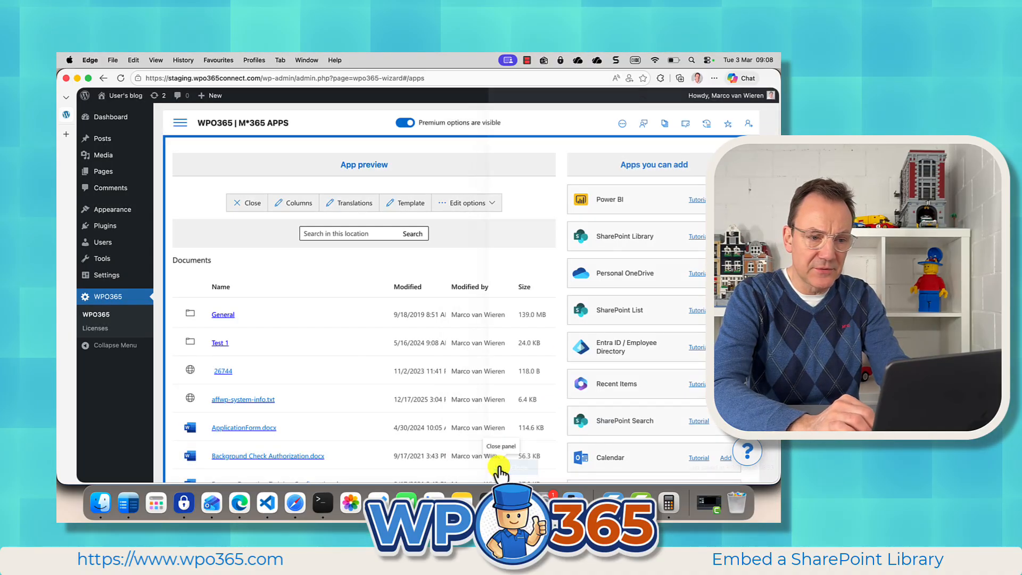
Step: Search the library in the app preview for the keyword camera, look over the matching files and clear the keyword filter
click(321, 240)
text(d)
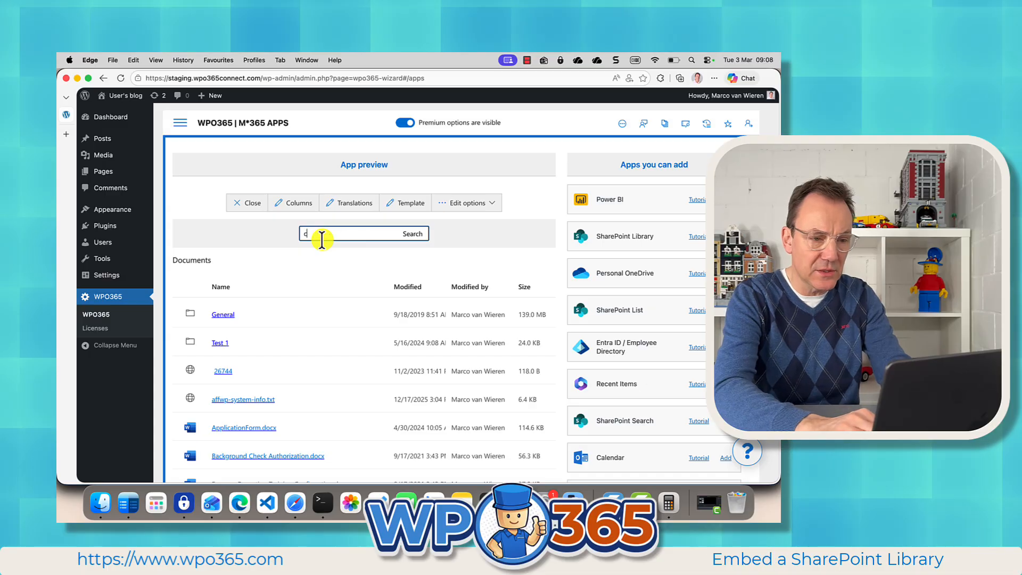
text(e)
key(BackSpace)
text(amera)
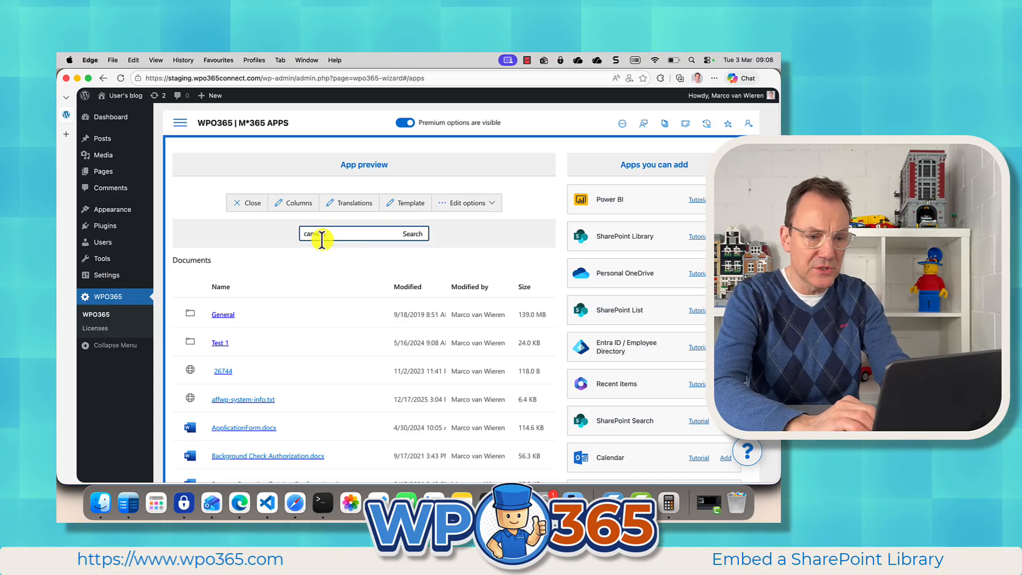
click(410, 238)
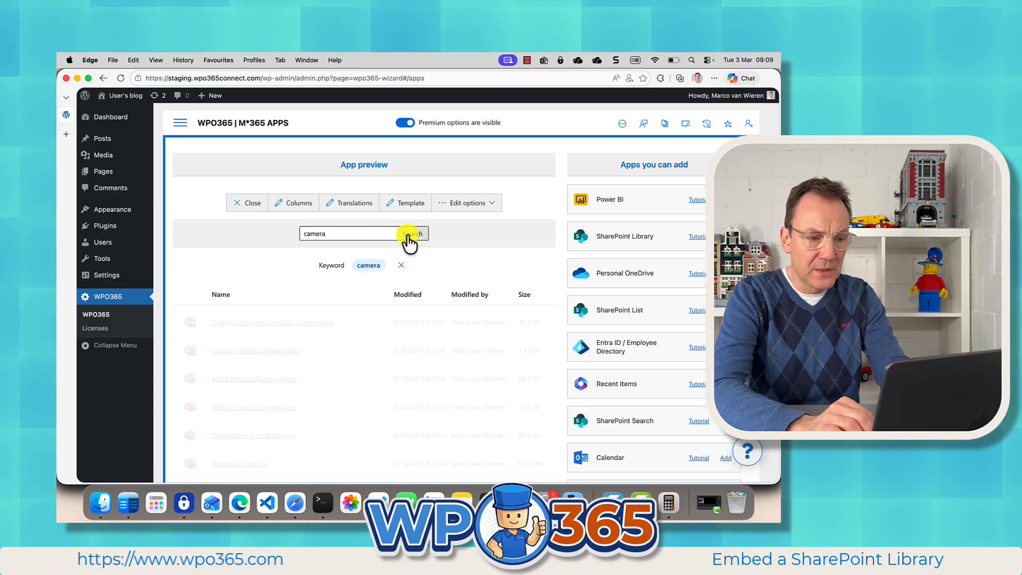
scroll(339, 366, down, 2)
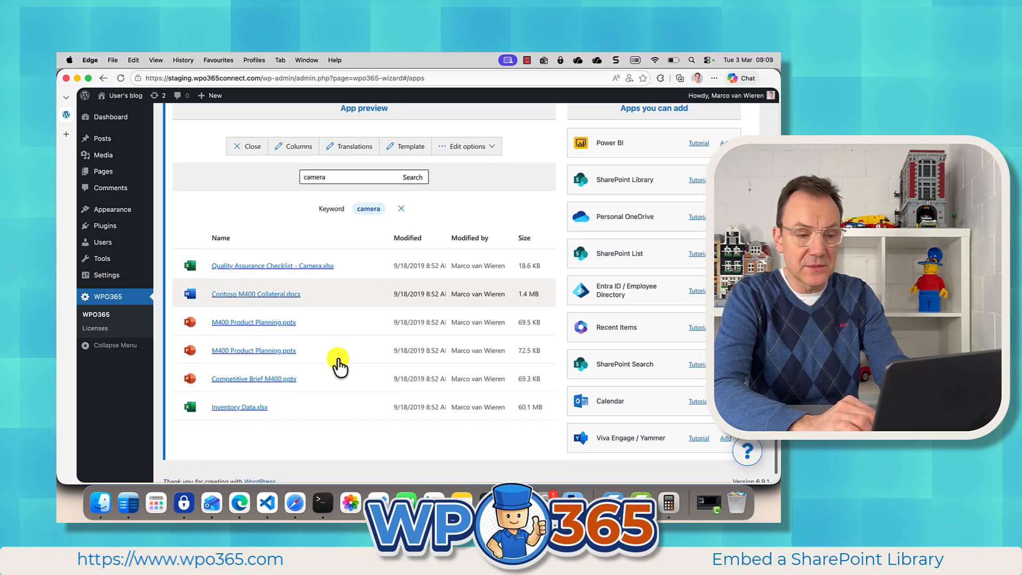
scroll(338, 363, up, 2)
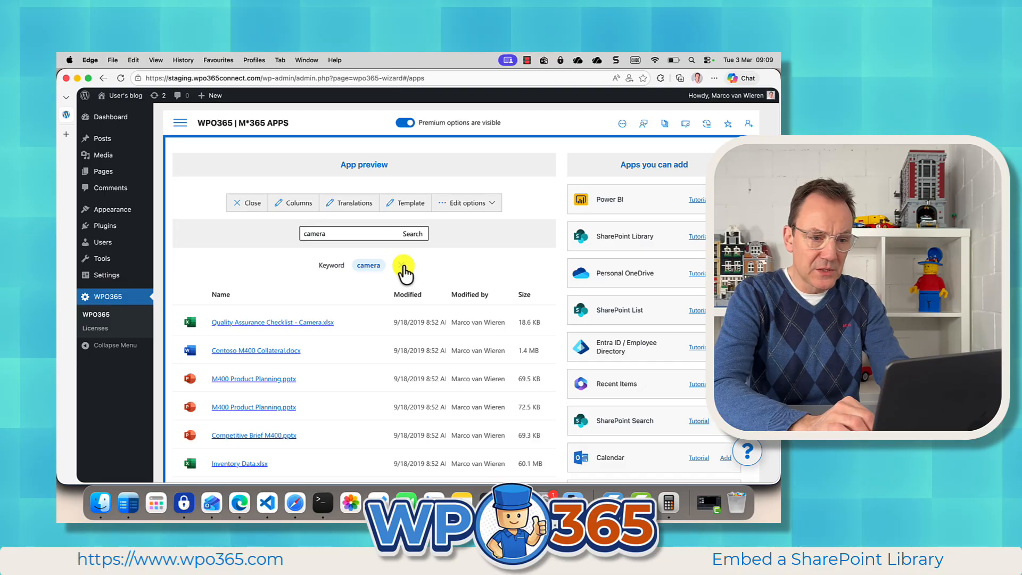
click(402, 266)
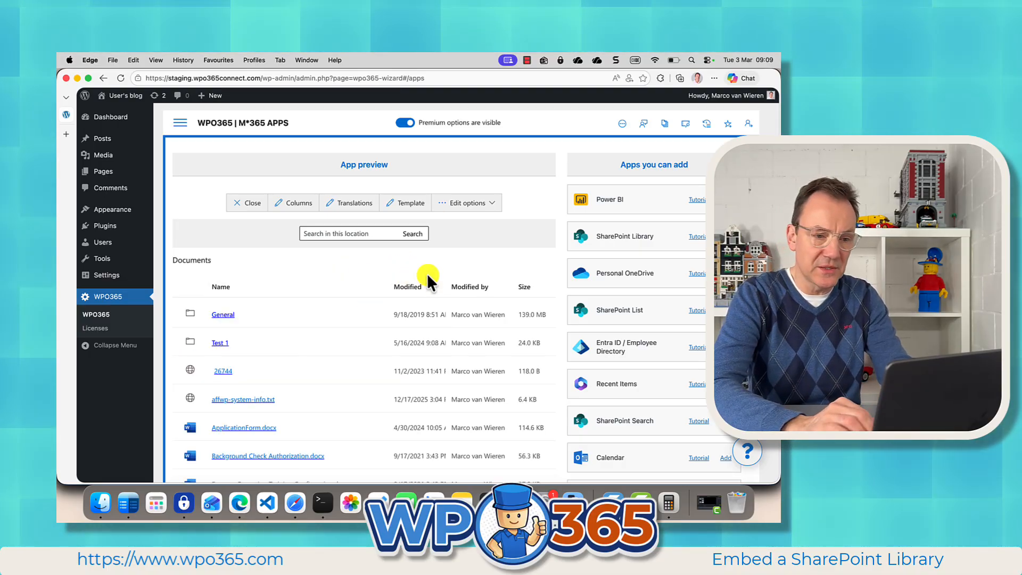
Step: Enable file upload for the library app, keeping search enabled
click(491, 209)
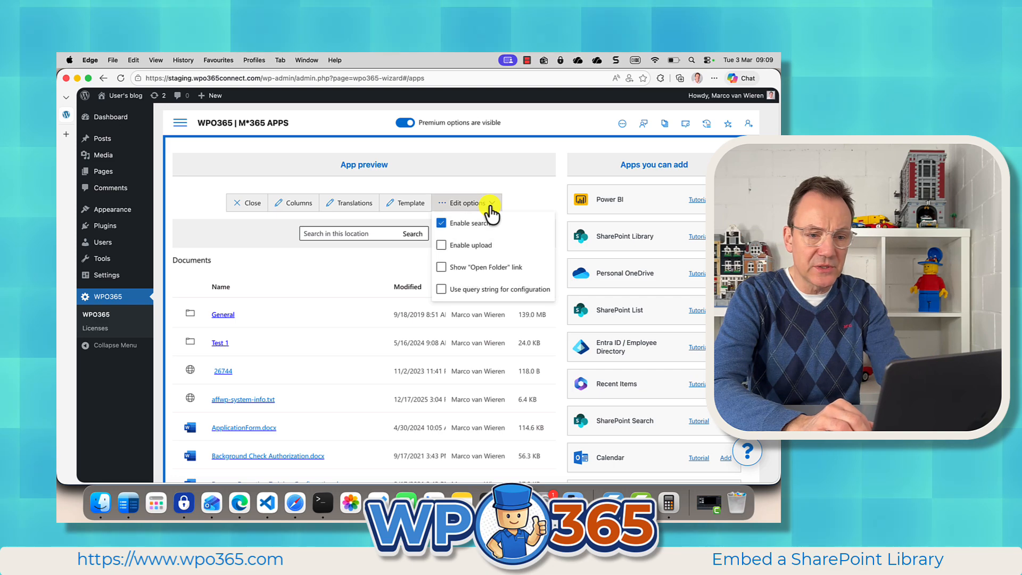
click(479, 223)
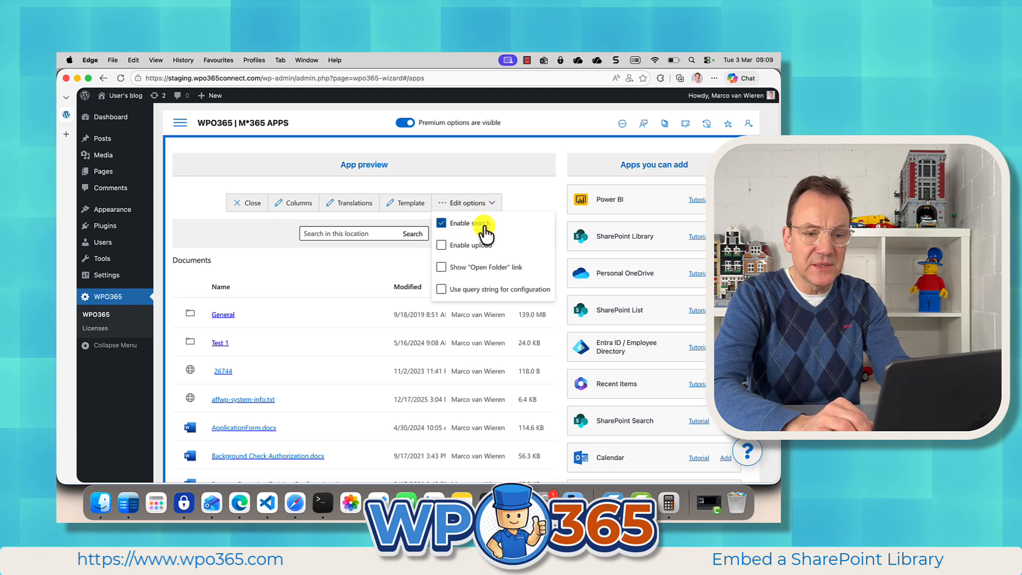
click(462, 247)
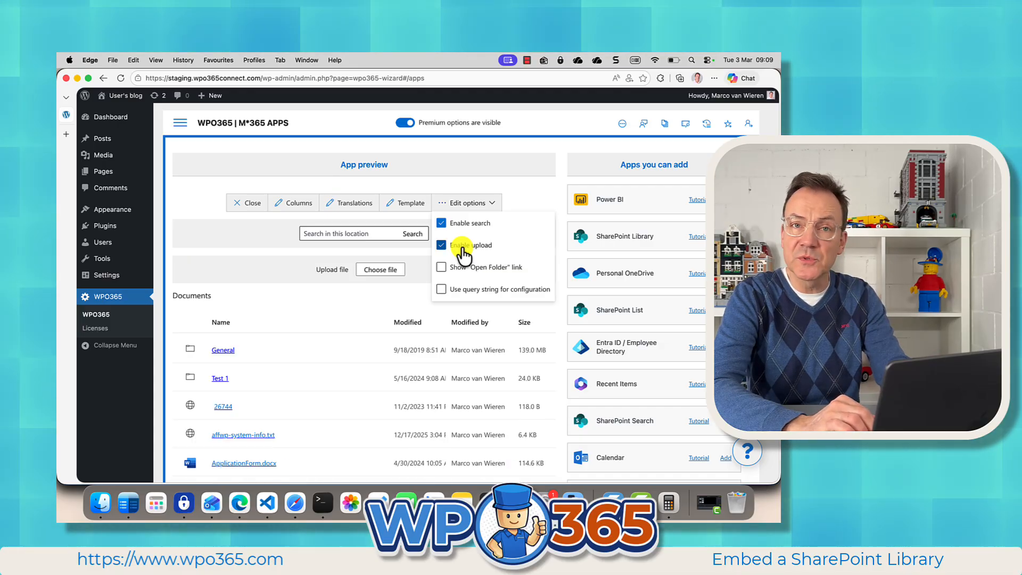
click(383, 298)
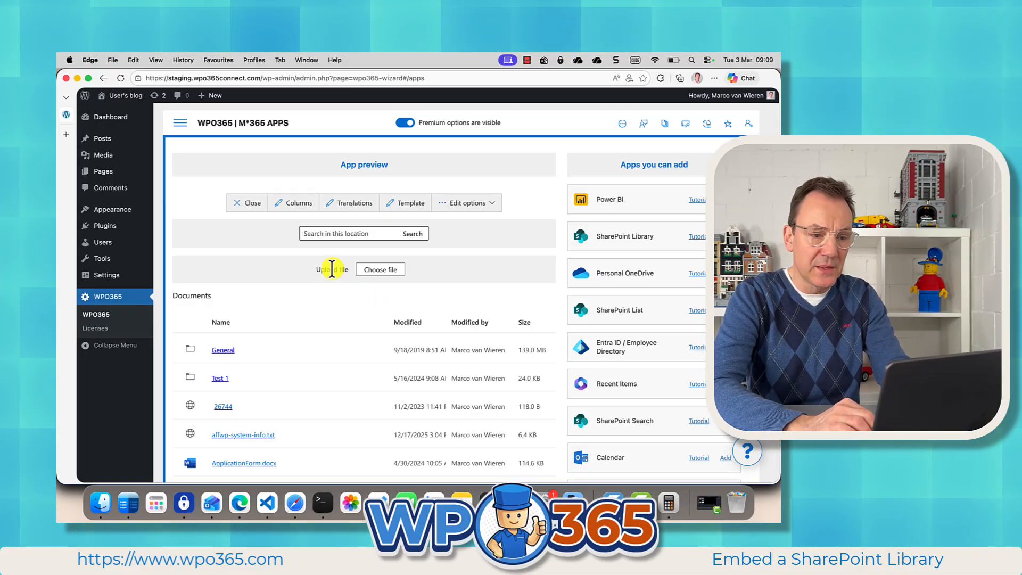
Step: Try to upload Making of a tutorial.png from the Desktop folder to the Documents library
click(374, 273)
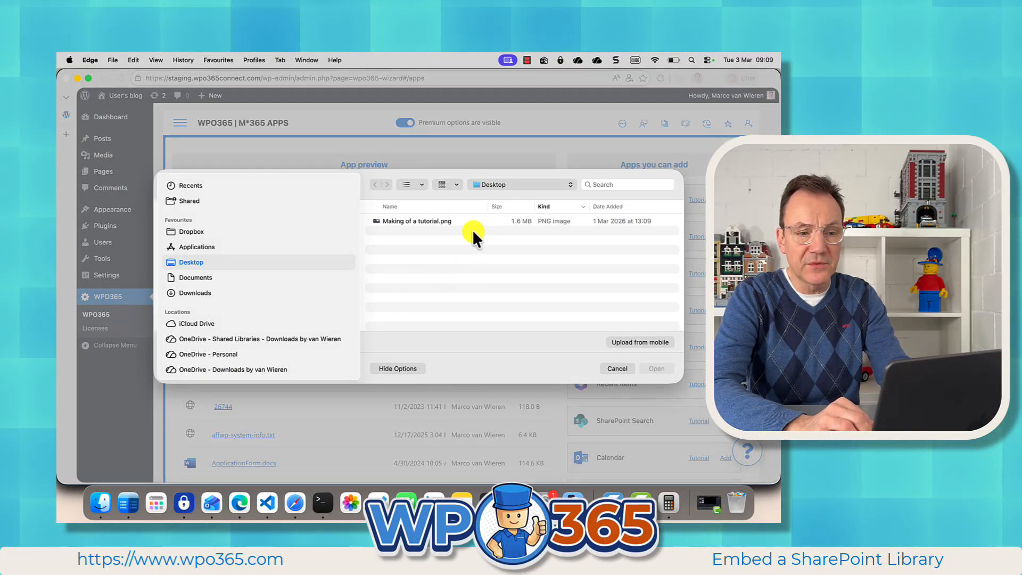
click(427, 221)
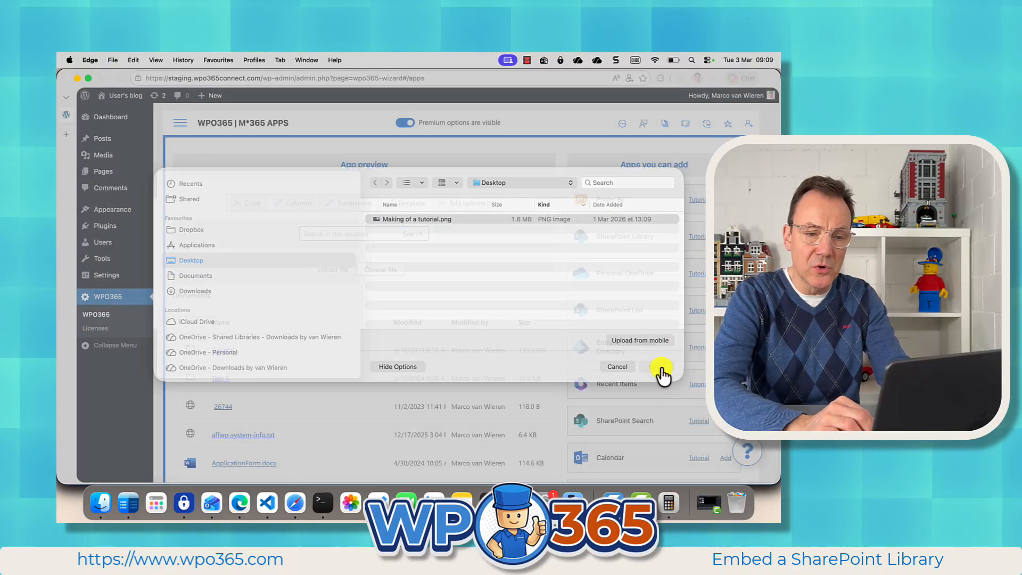
click(659, 368)
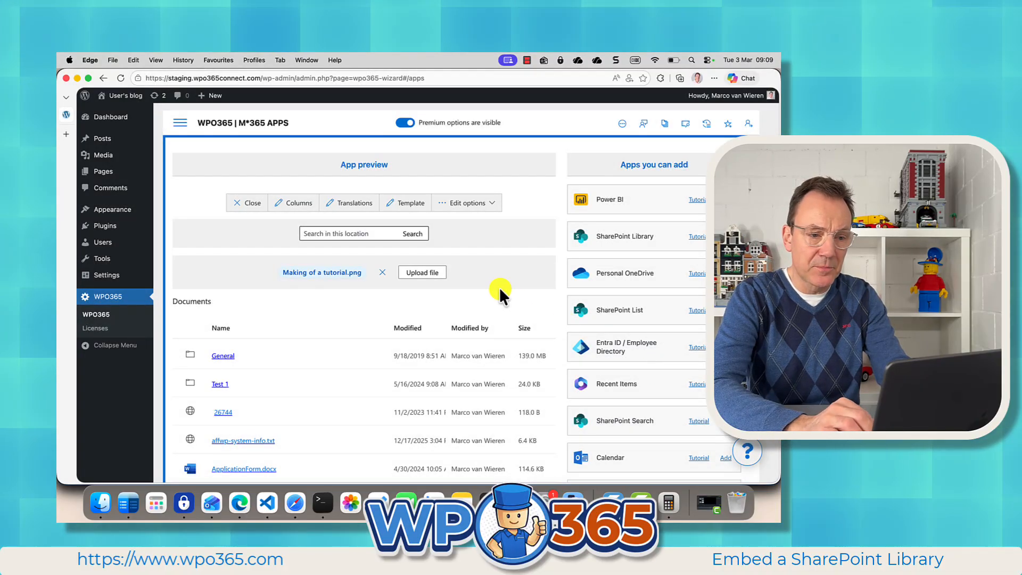
click(423, 277)
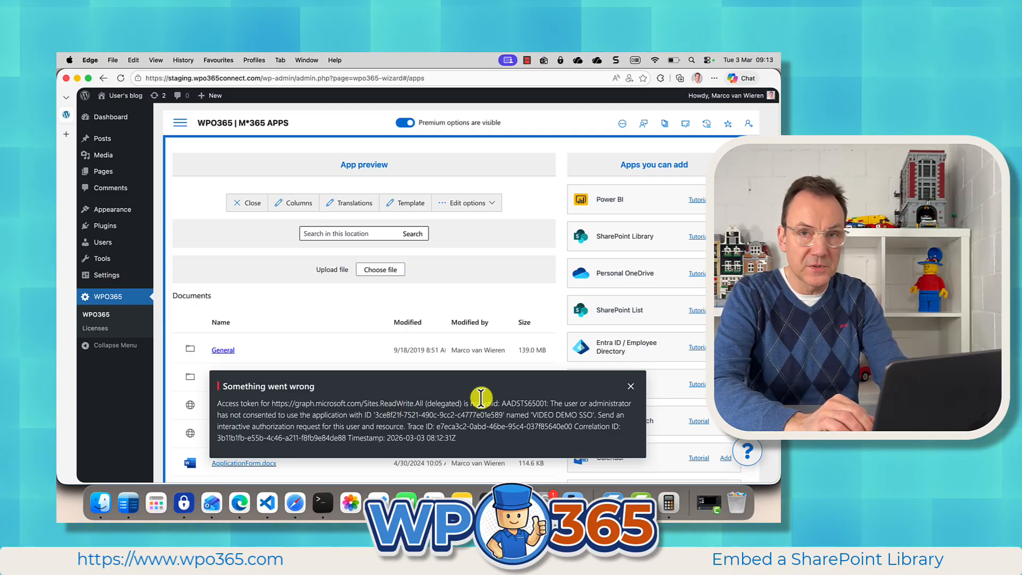
click(631, 386)
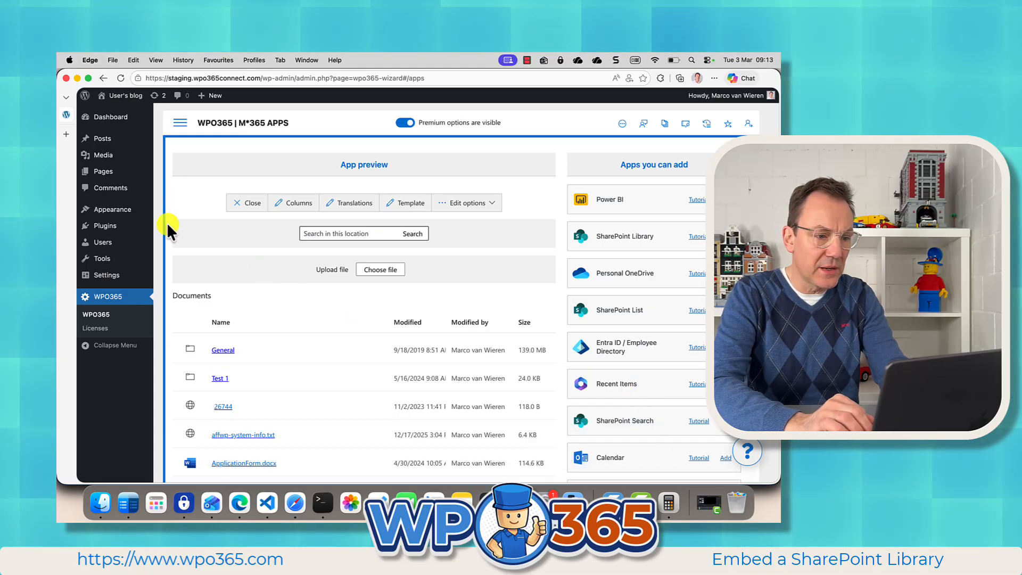
Step: From the WPO365 Single Sign-on settings, open the application's registration in the Microsoft Entra admin center and go to its API permissions
click(180, 124)
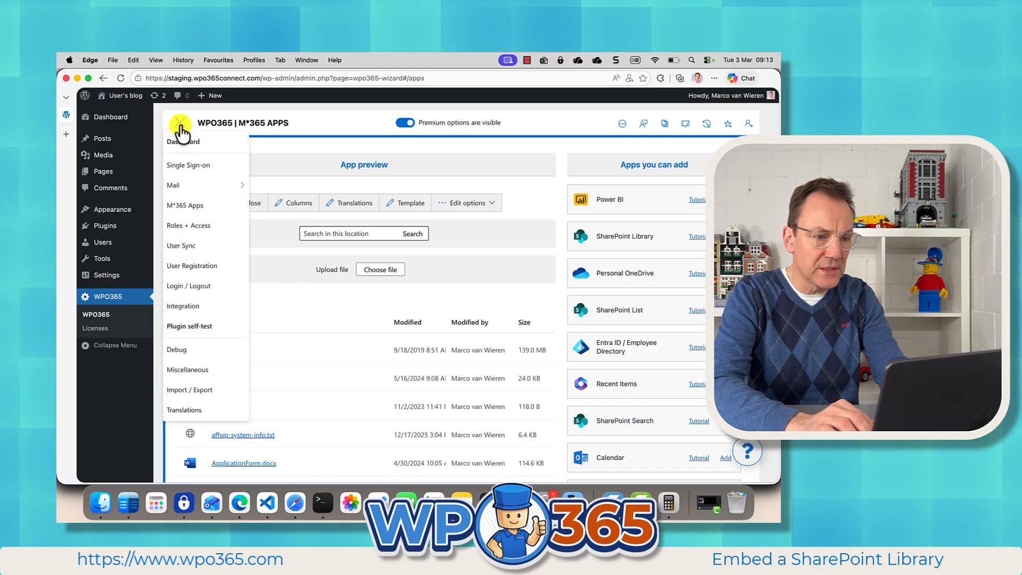
click(184, 162)
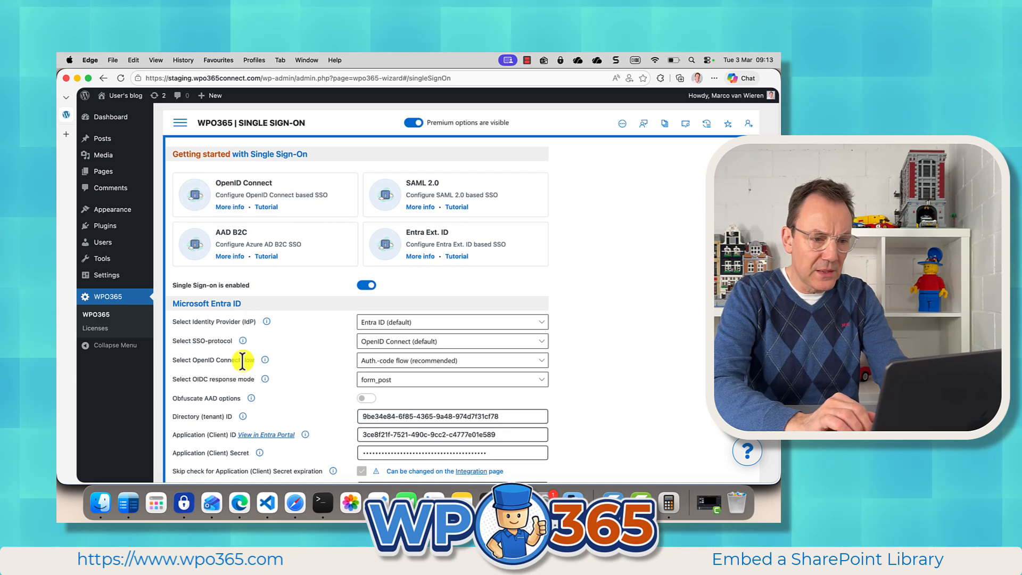
scroll(239, 362, down, 3)
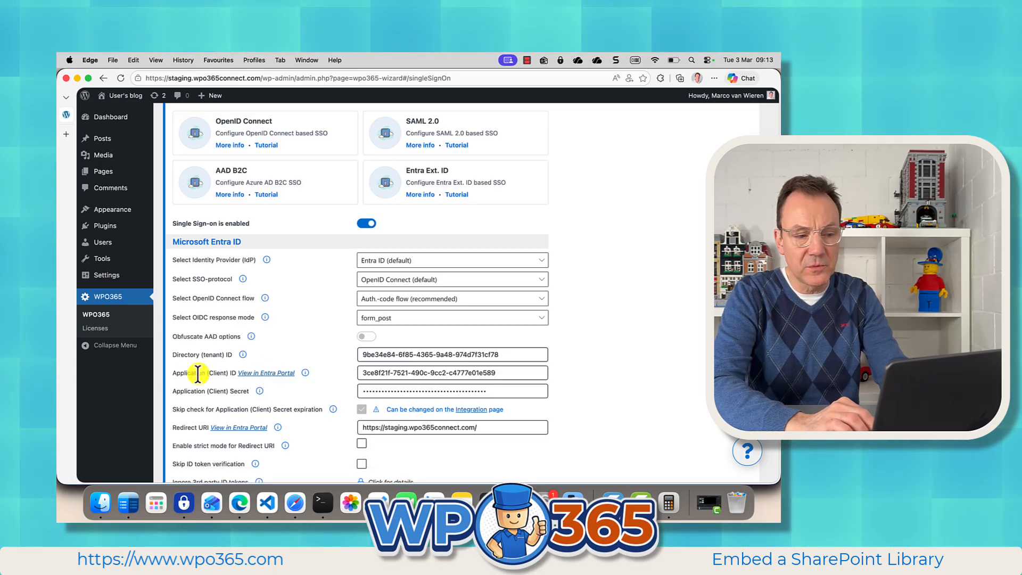
click(268, 372)
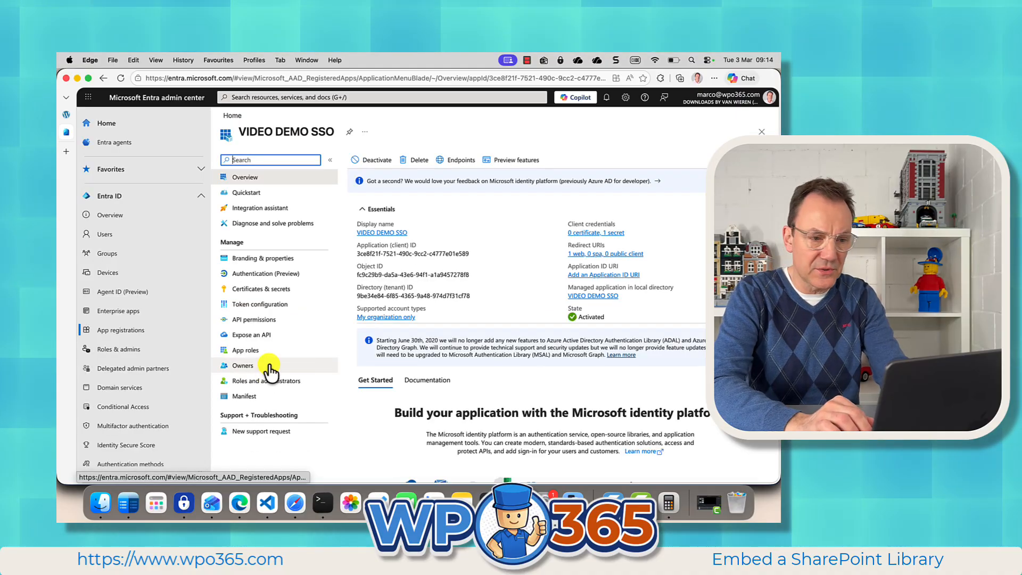
click(272, 321)
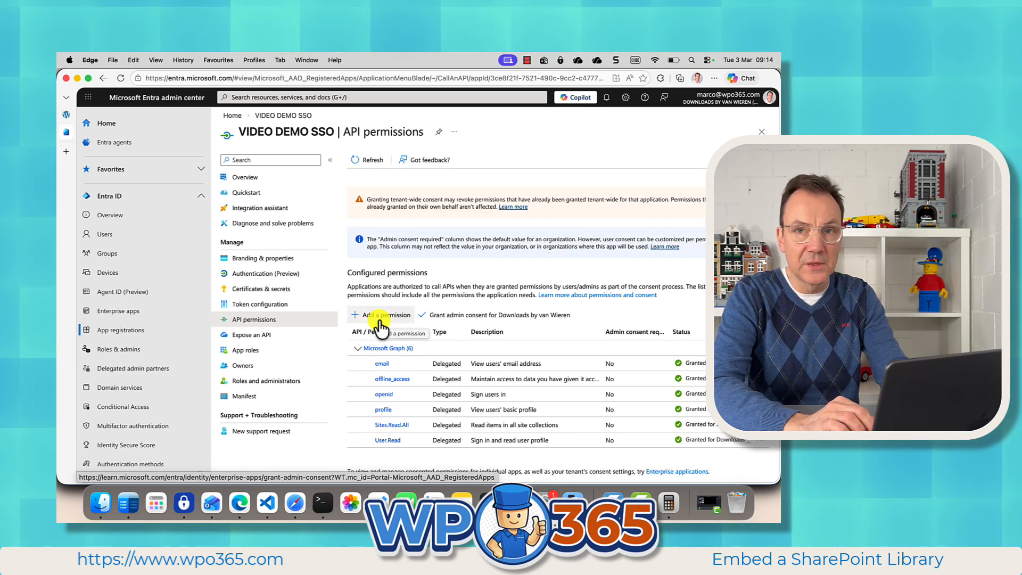
Step: Add the delegated Microsoft Graph permission Sites.ReadWrite.All to the VIDEO DEMO SSO app and grant admin consent for the organization
click(381, 316)
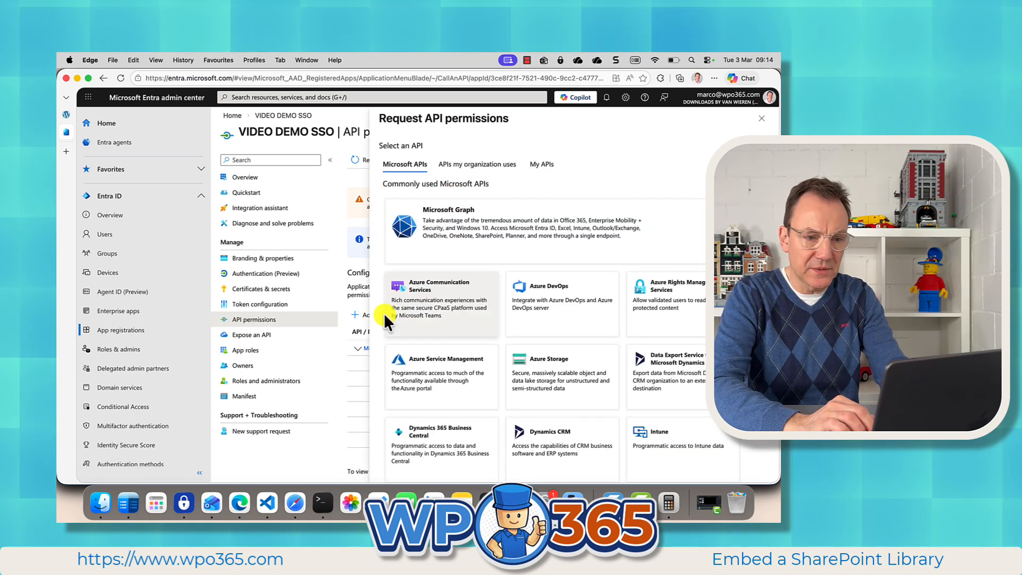
click(445, 237)
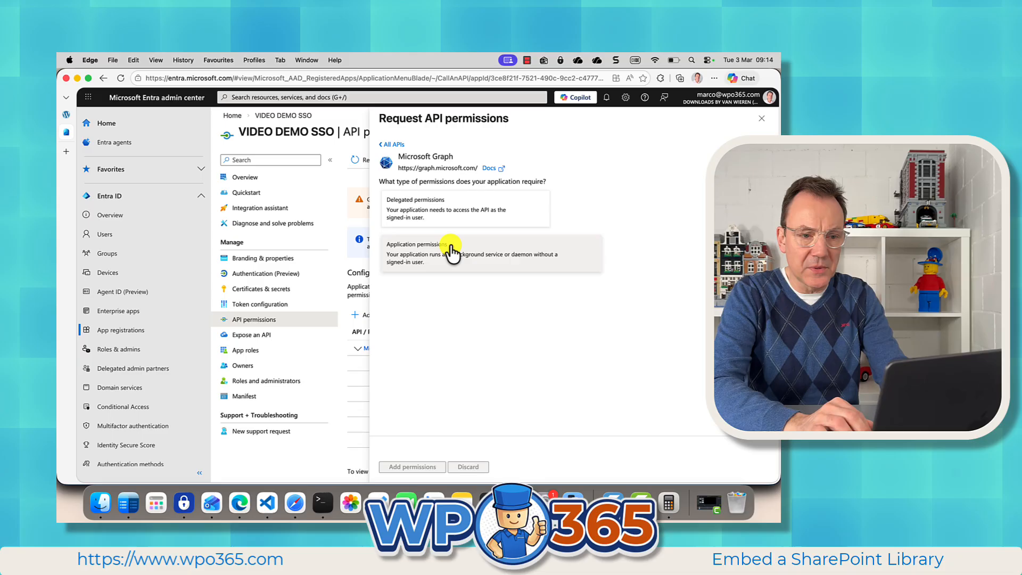
click(444, 229)
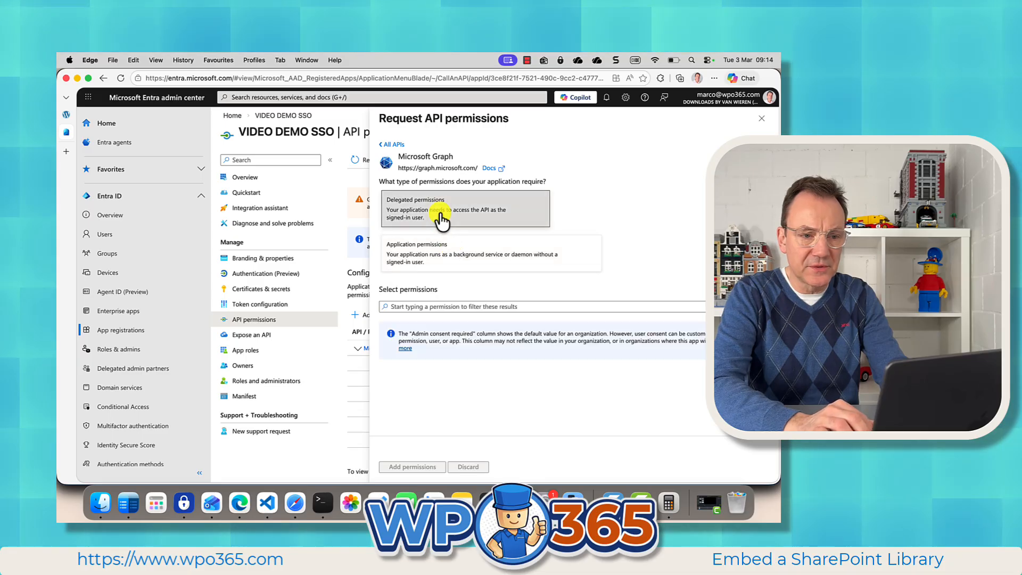
click(422, 306)
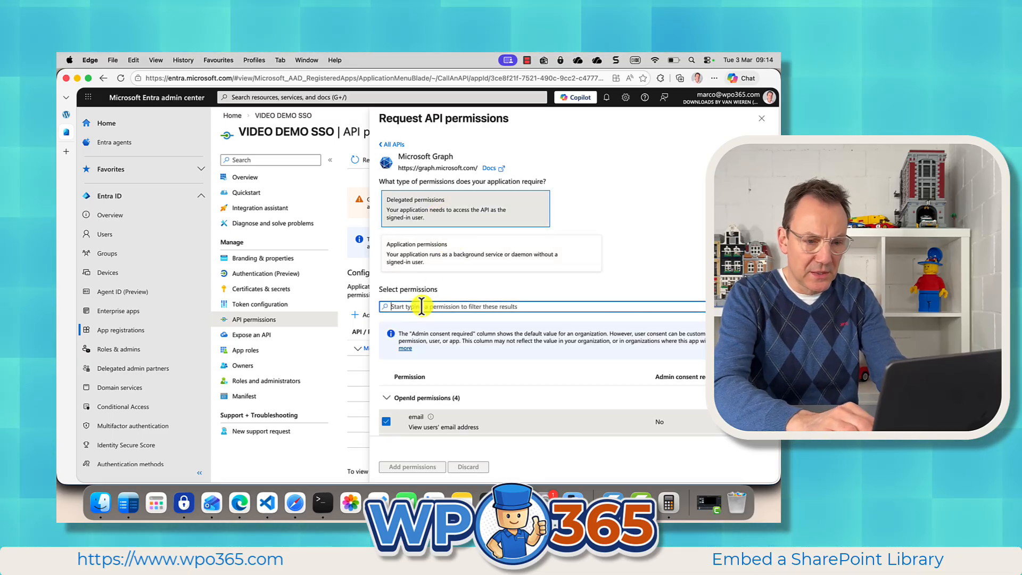
text(Sit)
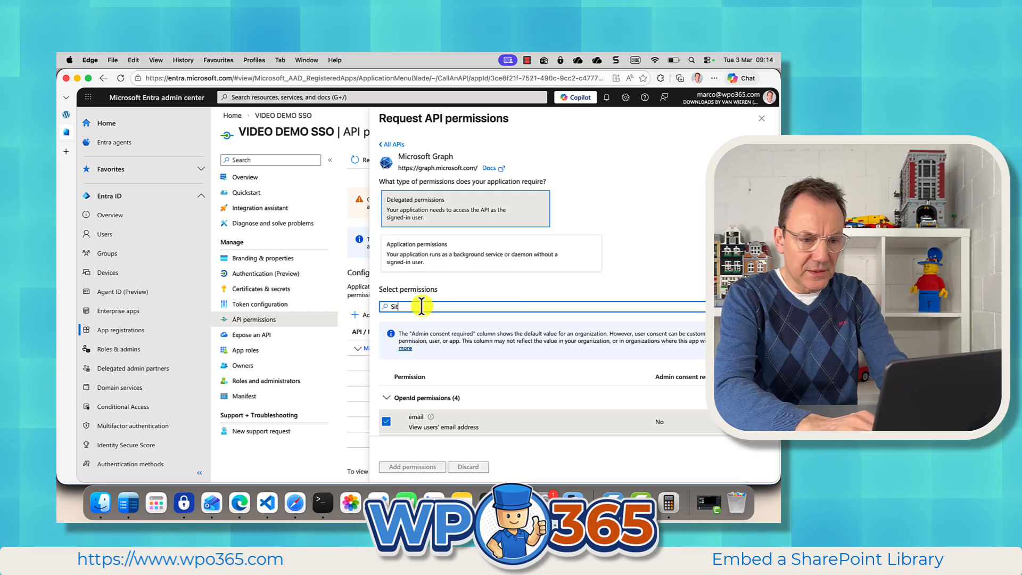
text(es.Re)
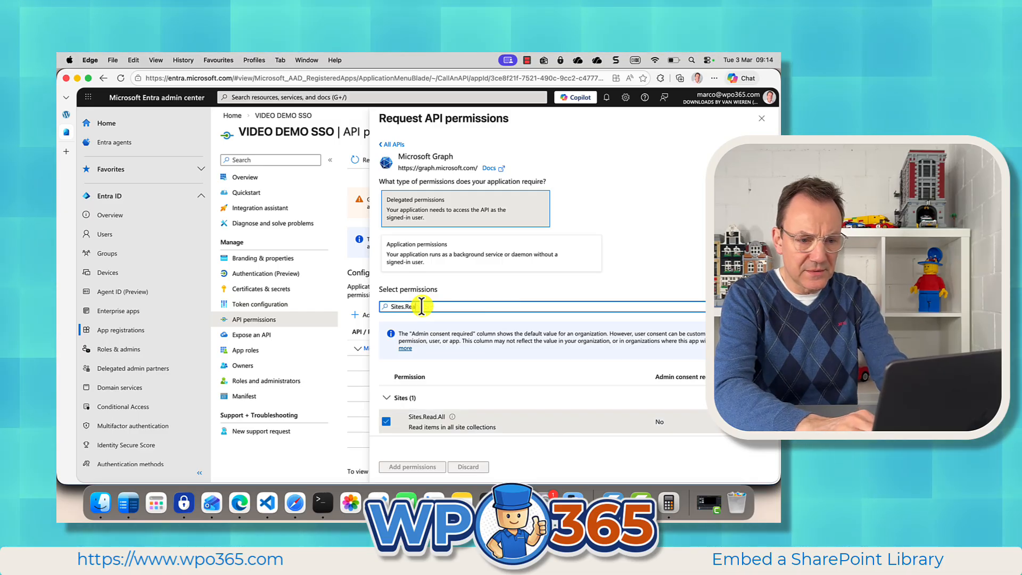
text(adWr)
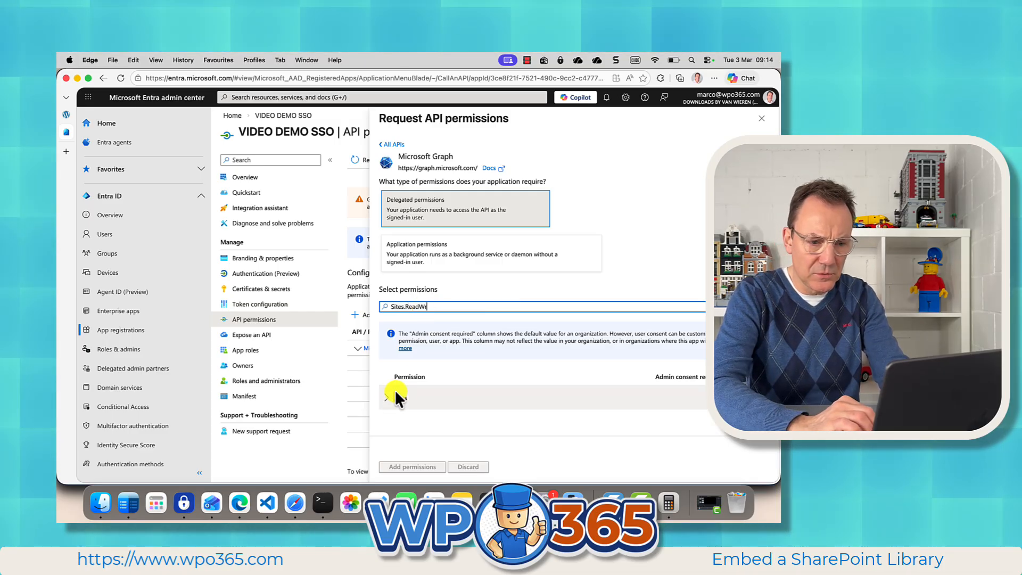
click(387, 421)
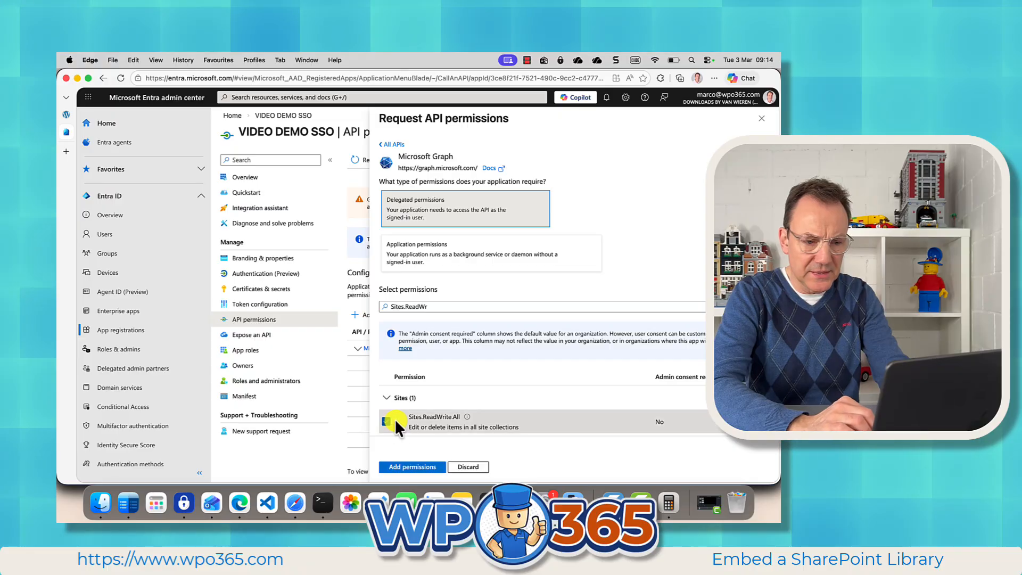
click(407, 465)
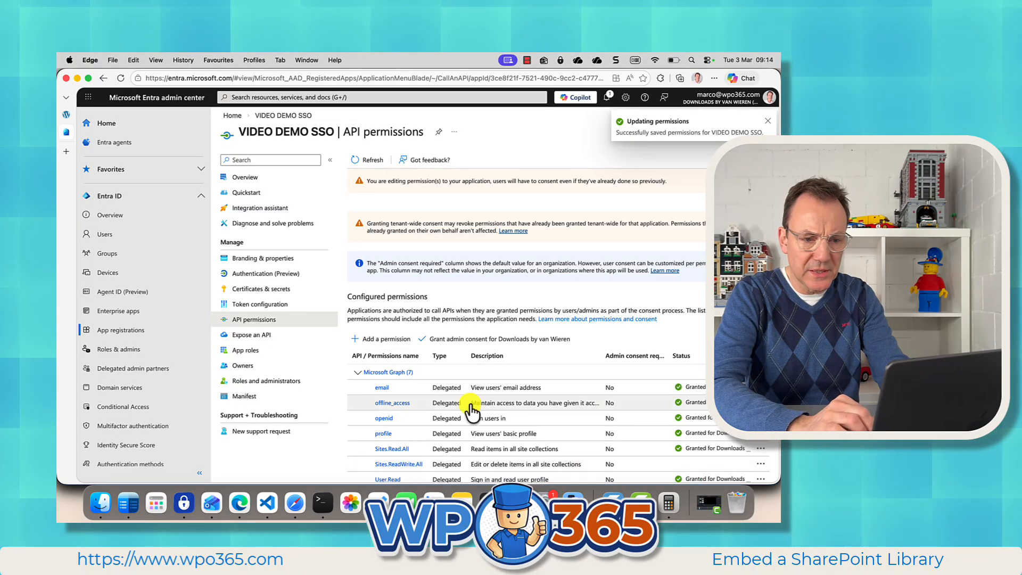
click(476, 340)
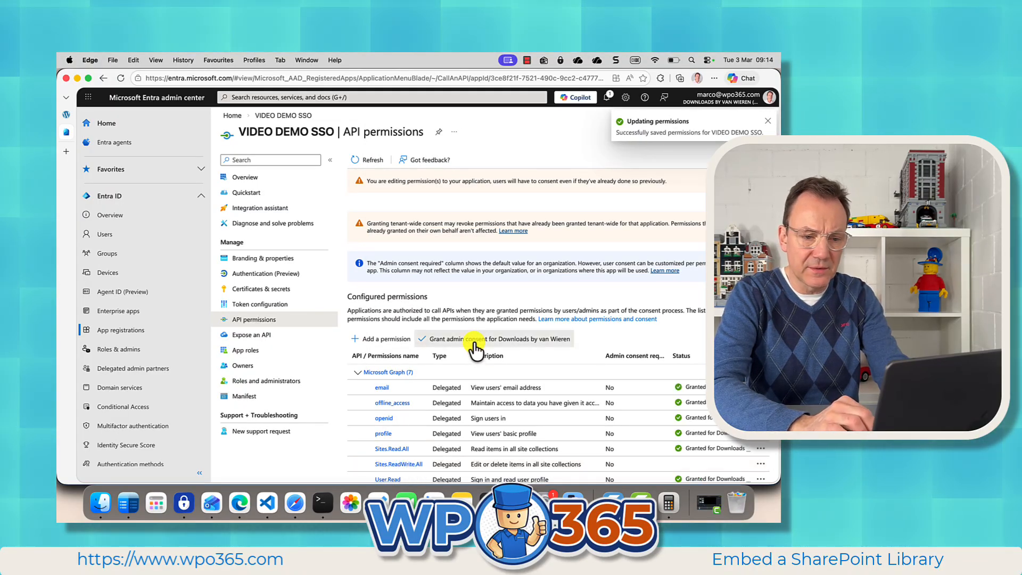
click(361, 222)
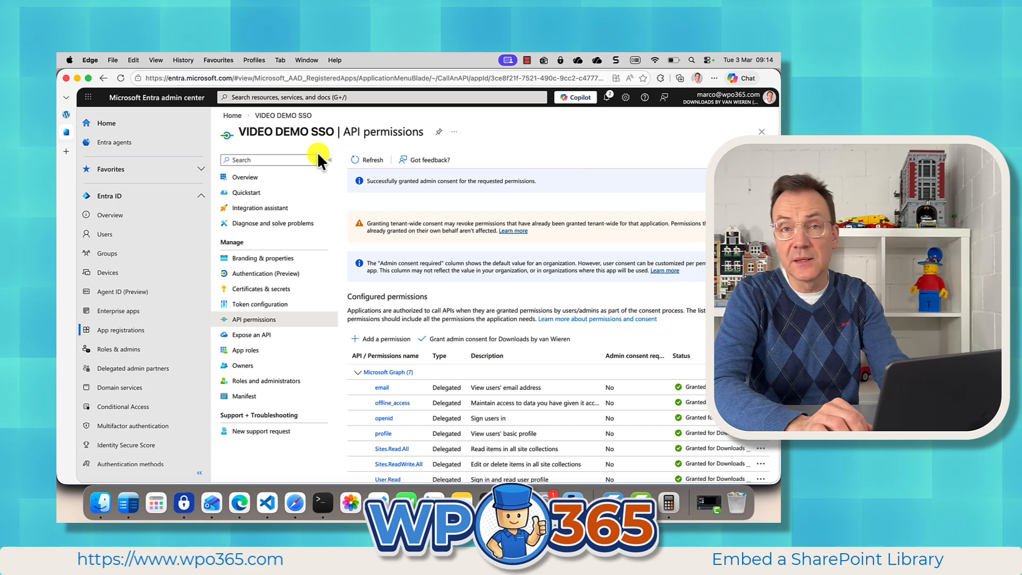
Step: In WordPress, open the WPO365 Integration settings and delete the cached Microsoft 365 tokens for all users
click(67, 114)
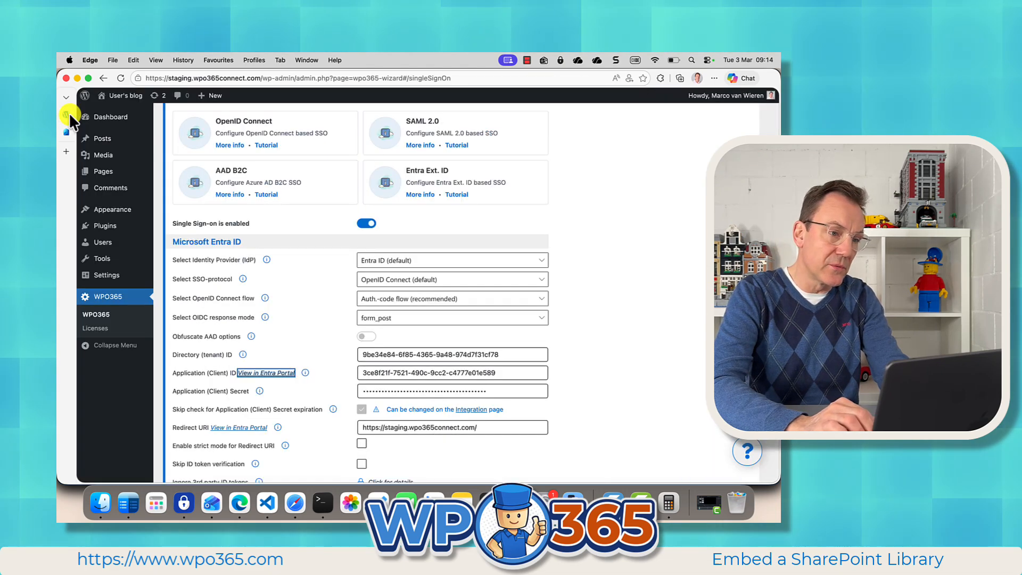
scroll(269, 288, up, 3)
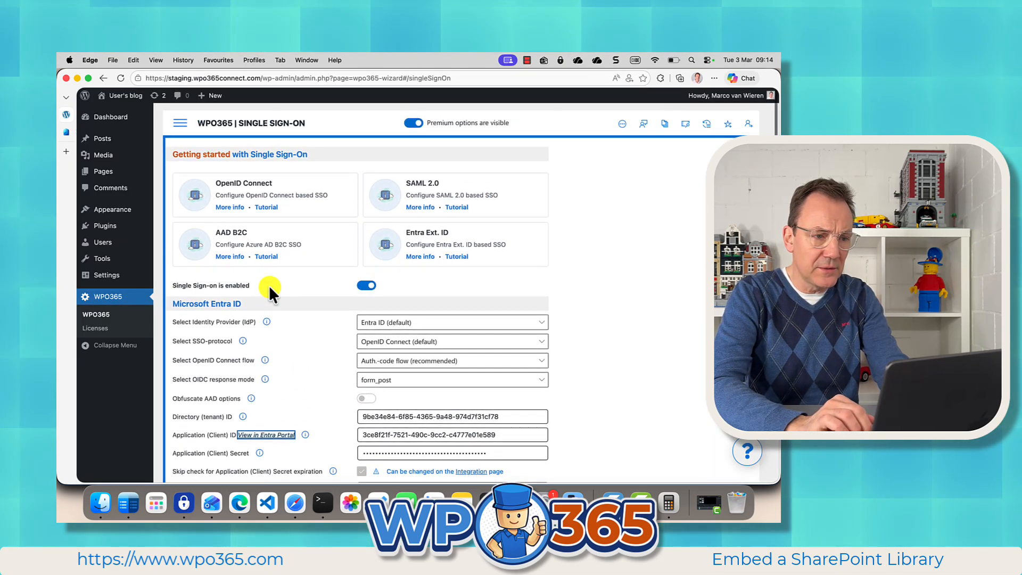
click(181, 126)
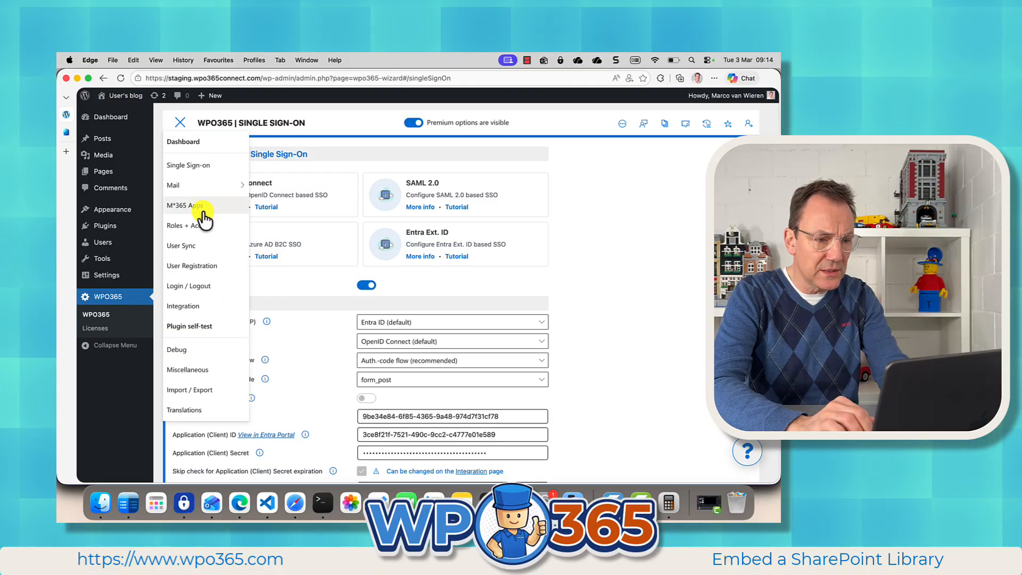
click(191, 306)
scroll(327, 420, down, 6)
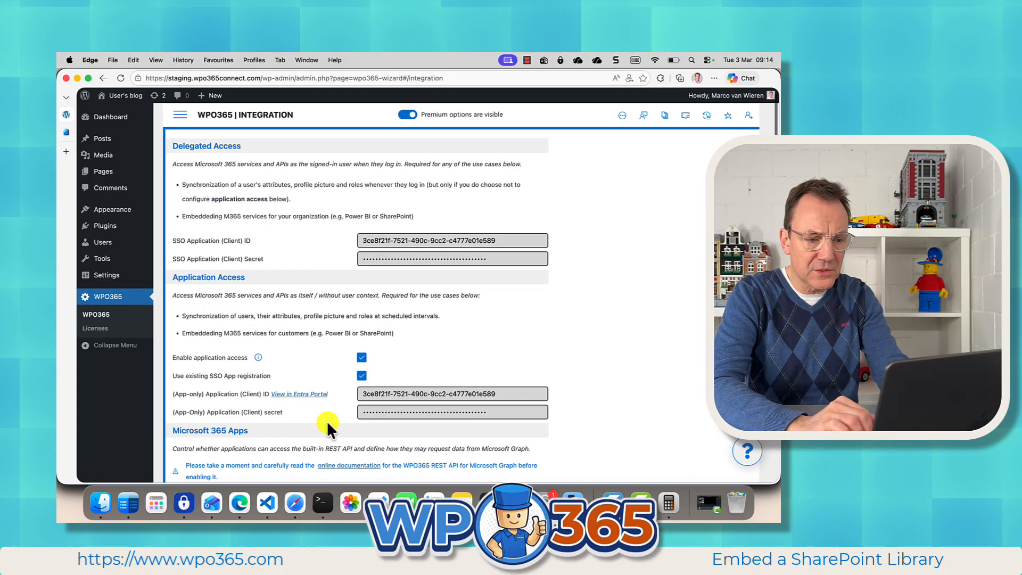
scroll(327, 424, down, 8)
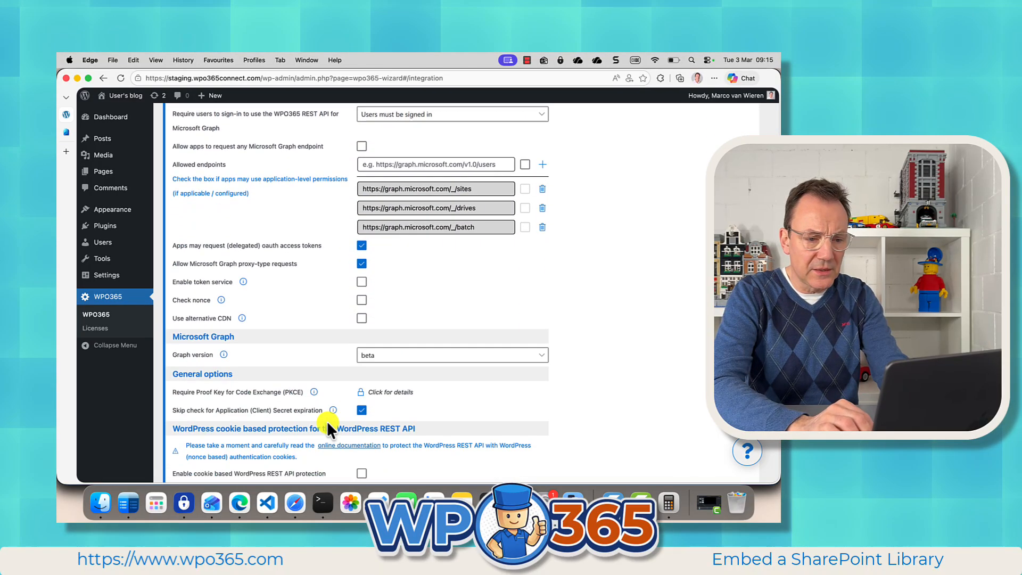
scroll(327, 421, down, 3)
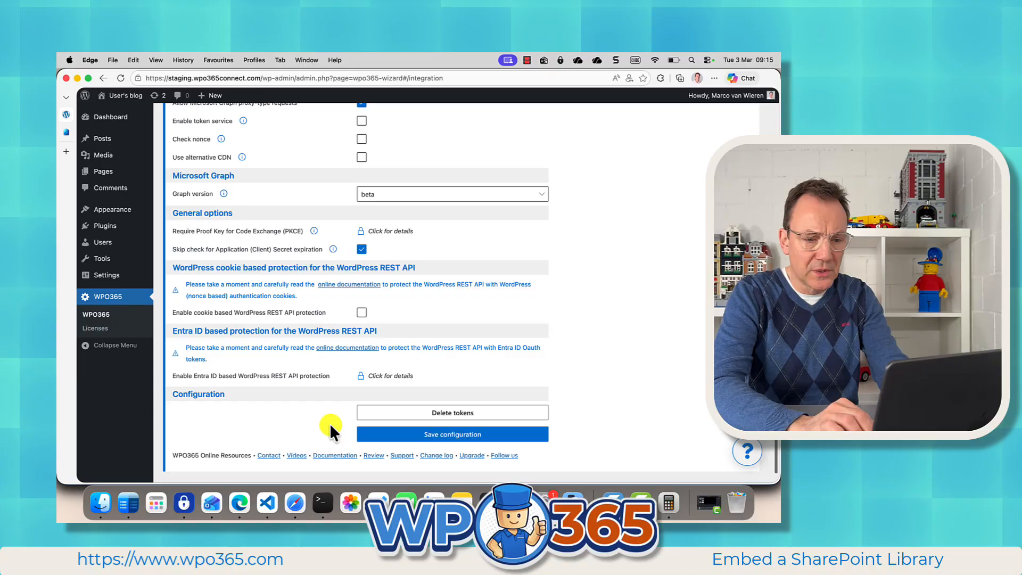
click(434, 414)
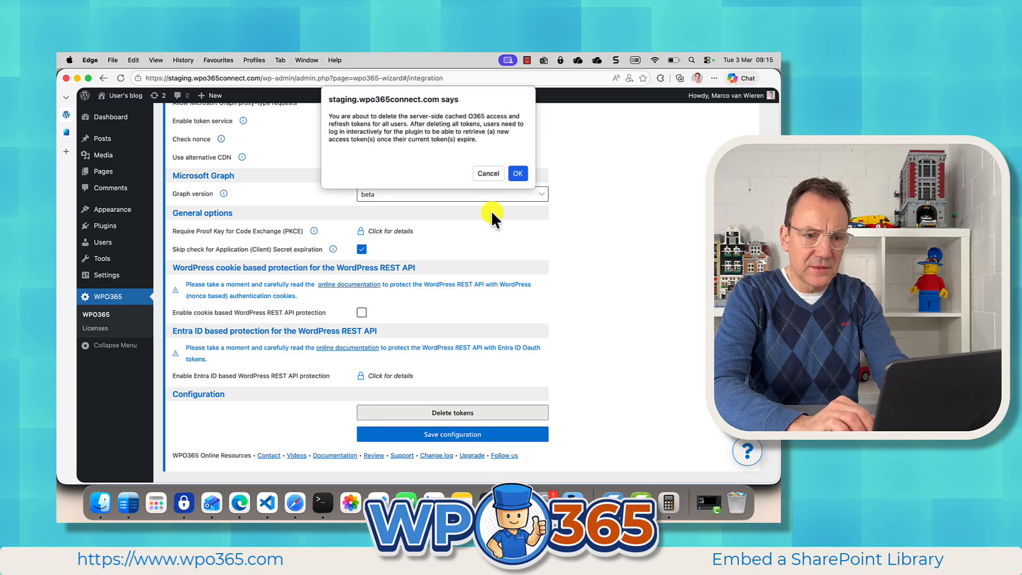
click(517, 174)
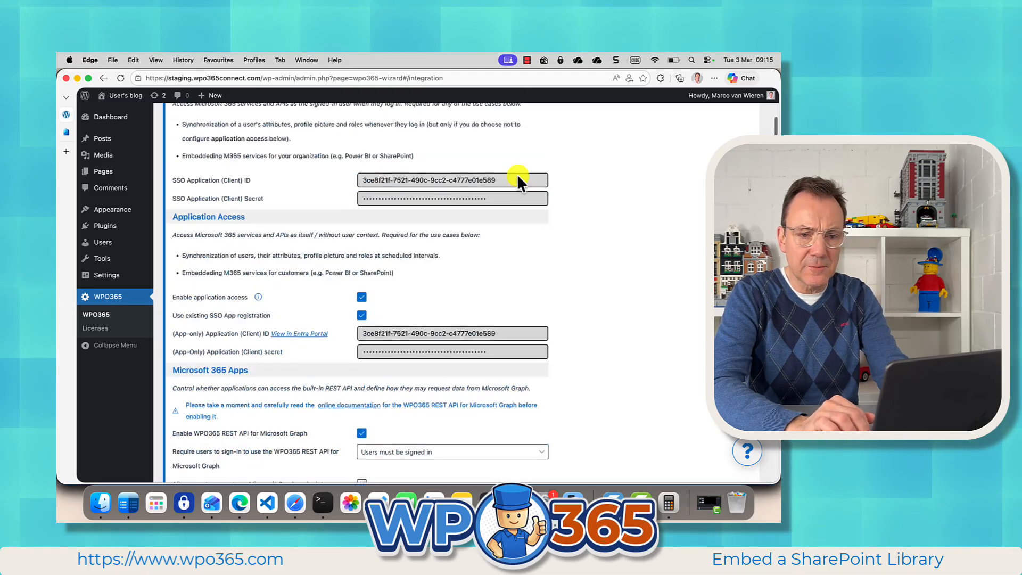
Step: Log out of WordPress and sign in again with Microsoft
mouse_move(735, 95)
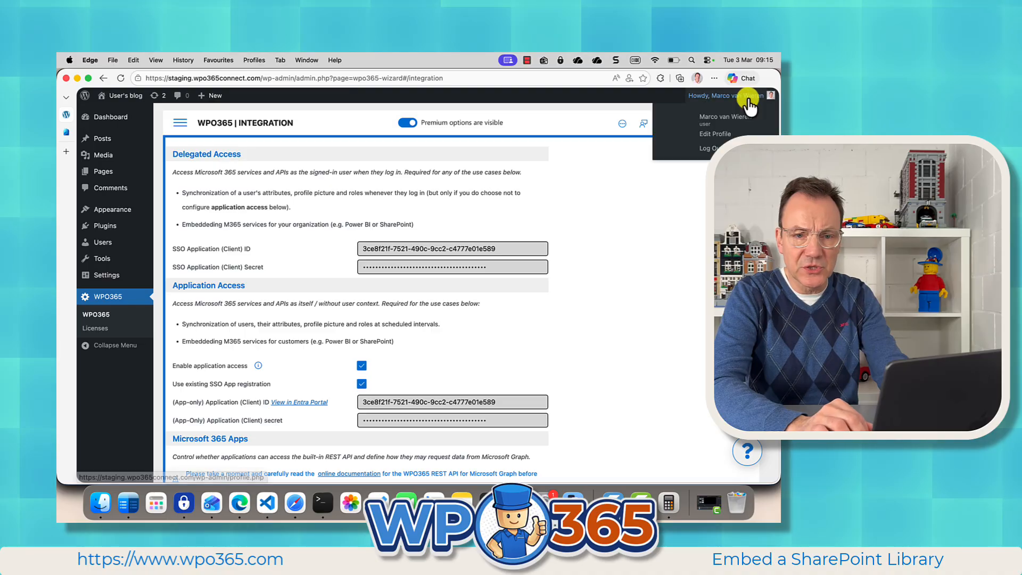
click(717, 147)
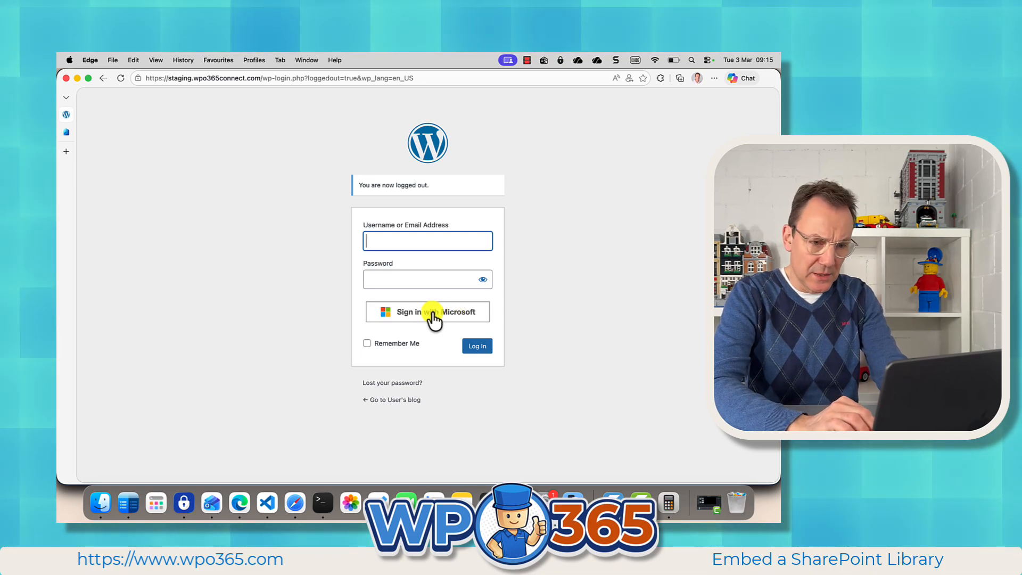
click(433, 314)
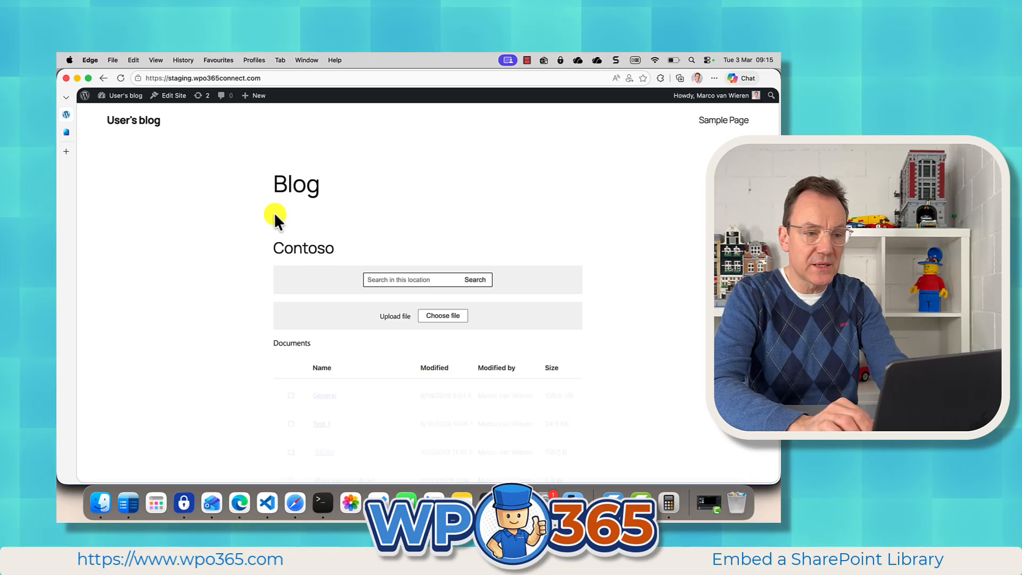
Step: Go to the M*365 Apps of WPO365 and open the preview of the Contoso Library app
click(116, 112)
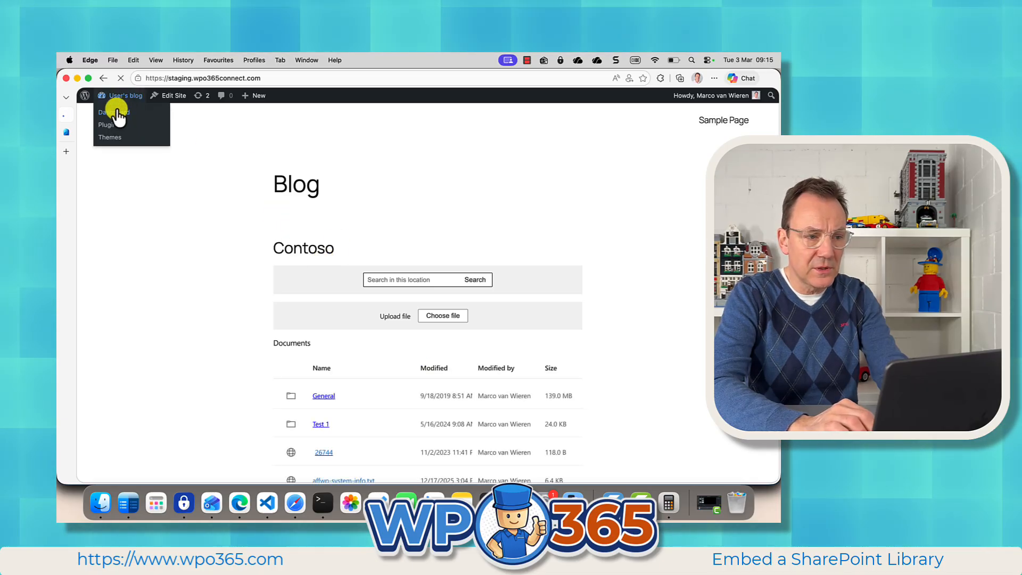
mouse_move(93, 328)
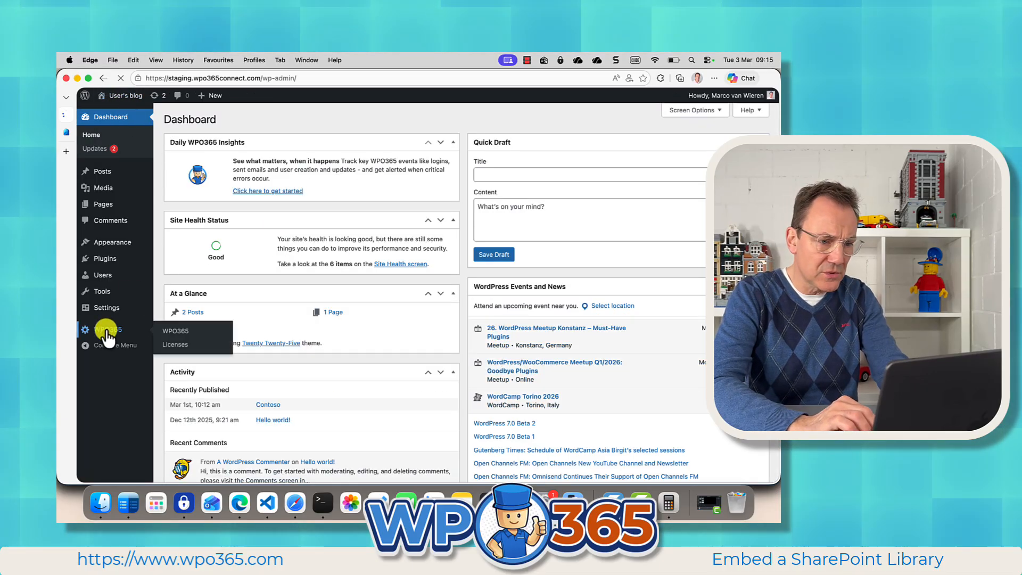
click(190, 331)
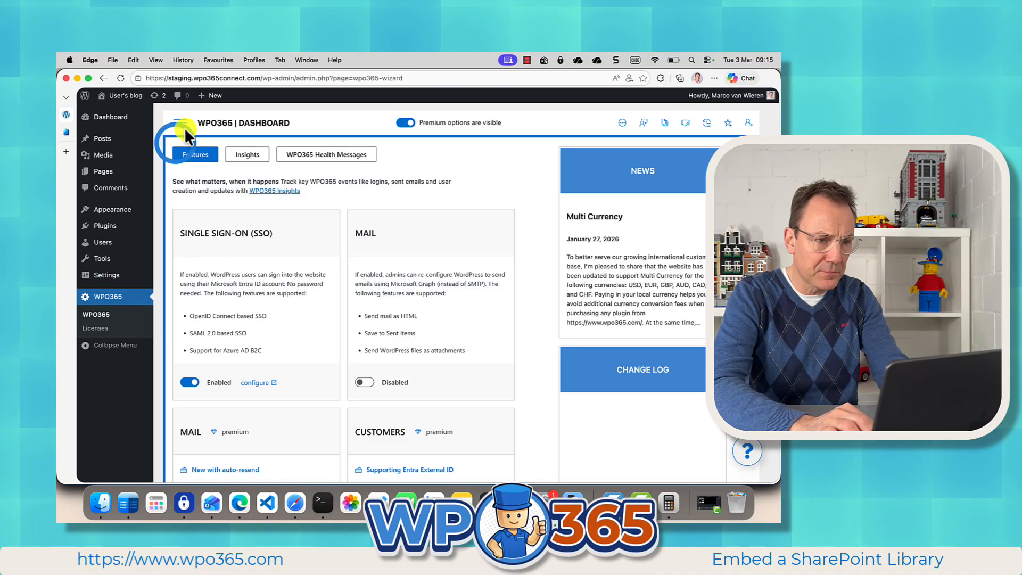
click(183, 126)
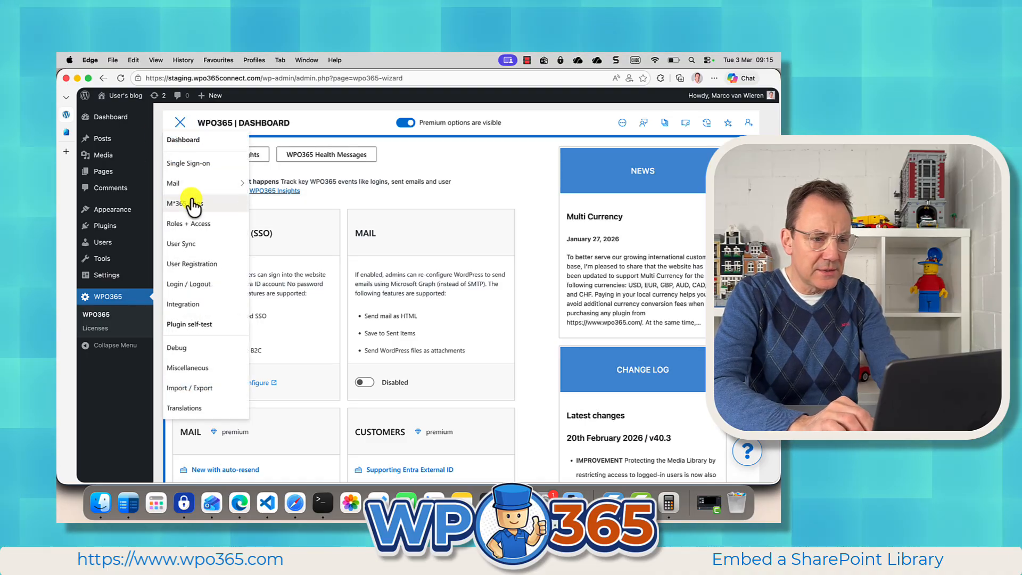
click(192, 204)
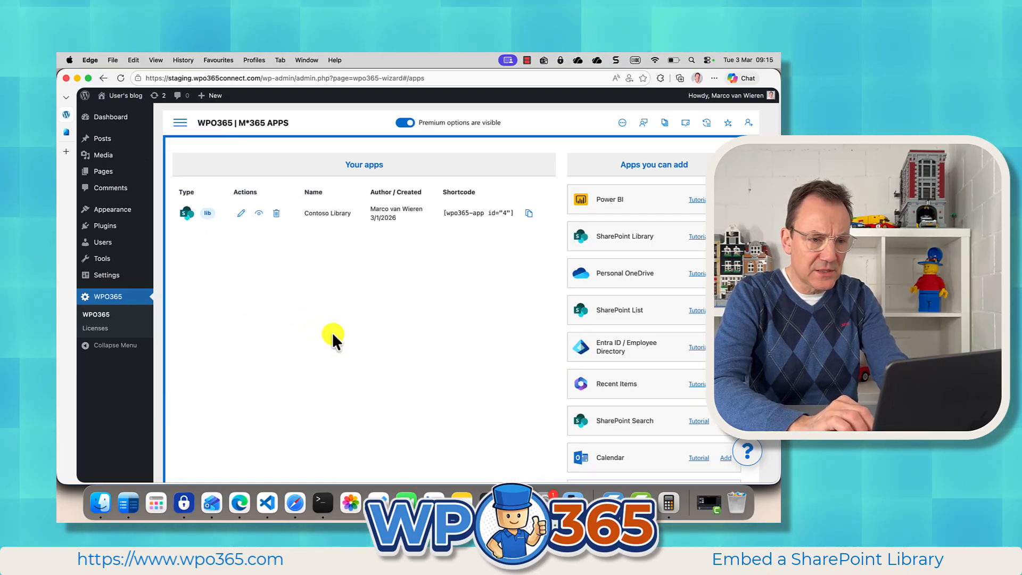
click(258, 213)
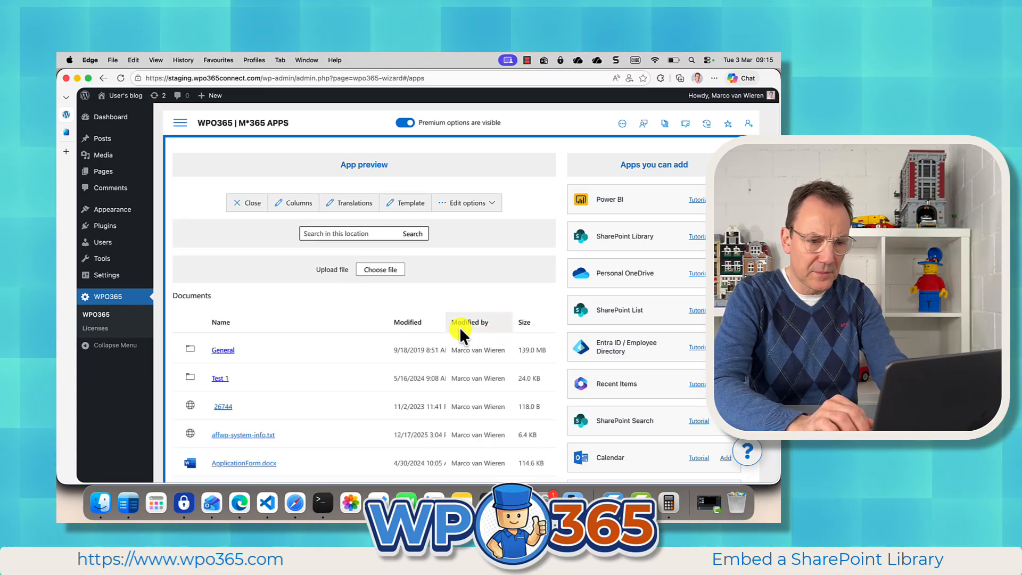
Step: Upload Making of a tutorial.png from the Desktop folder to the Documents library and look for it in the document list
click(389, 270)
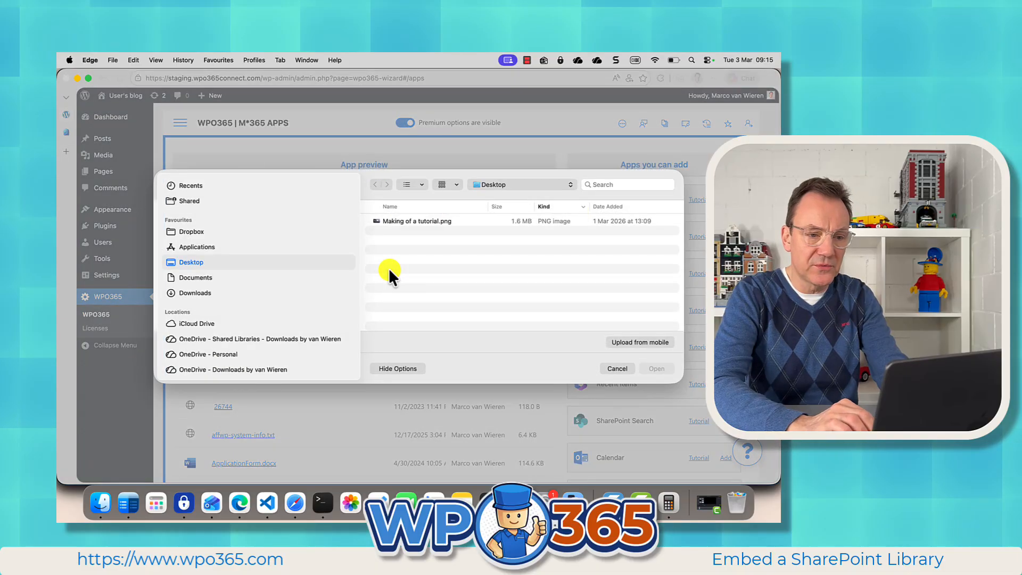
click(415, 220)
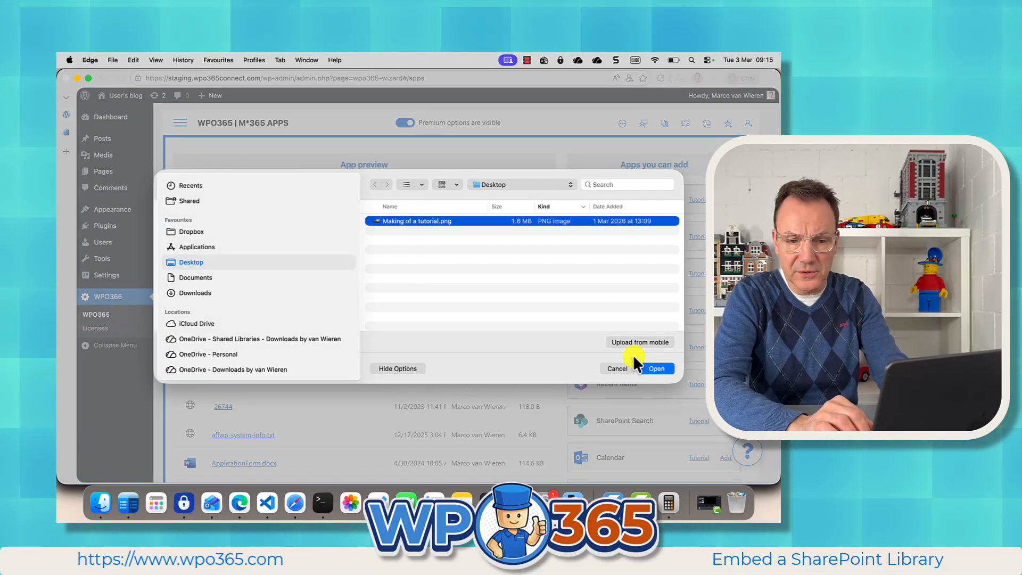
click(656, 368)
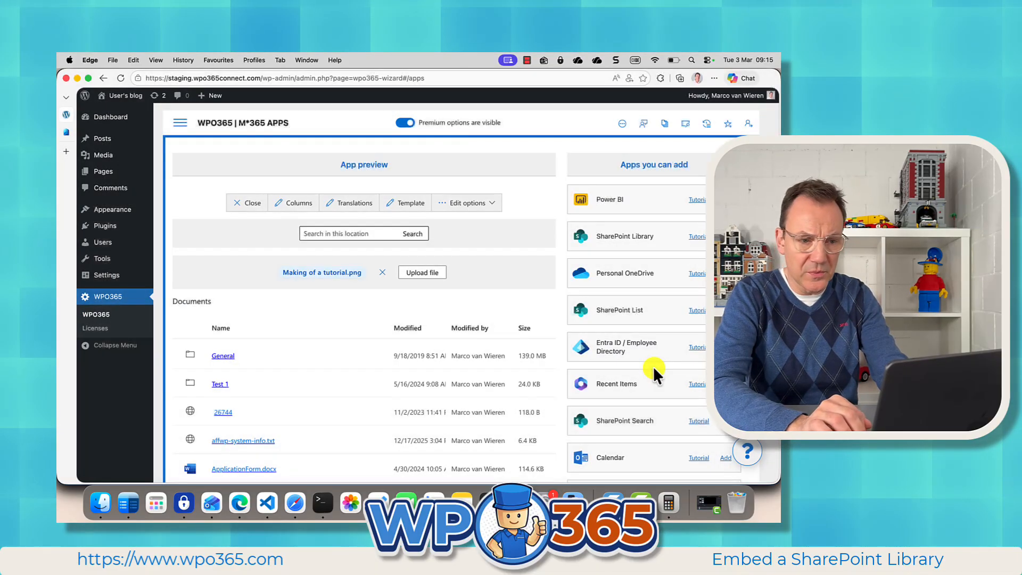
click(420, 274)
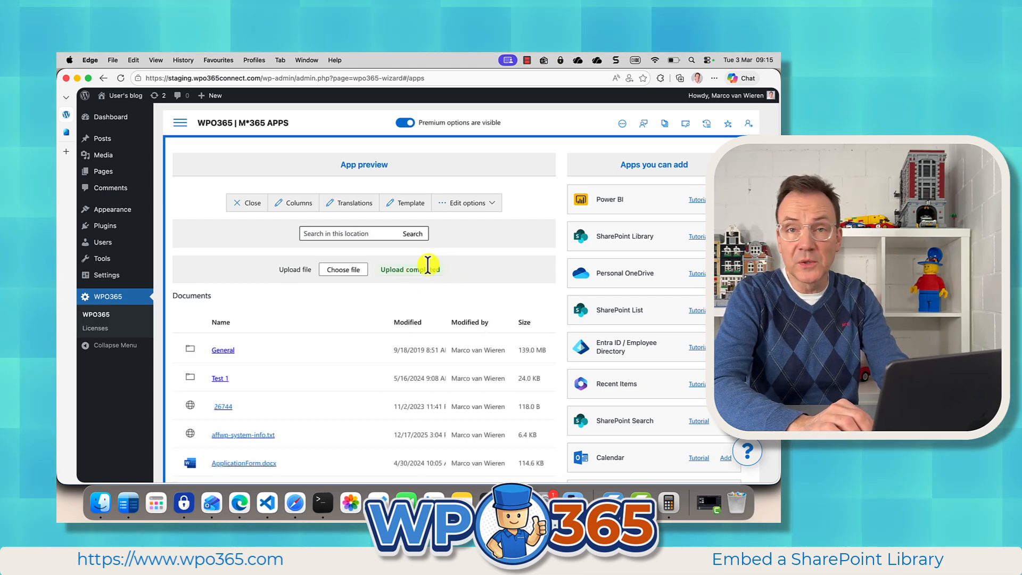
scroll(317, 429, down, 5)
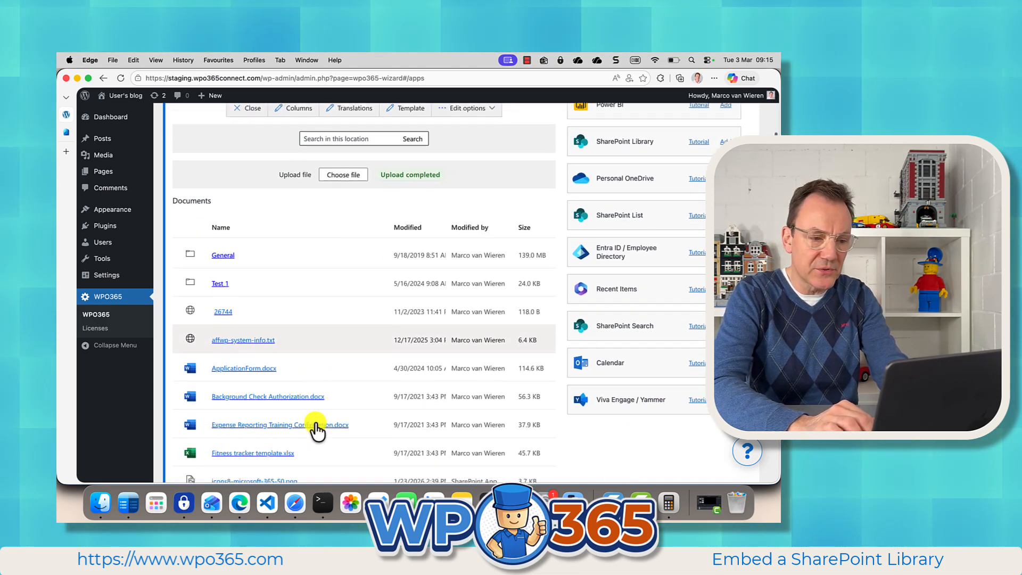
scroll(318, 429, down, 5)
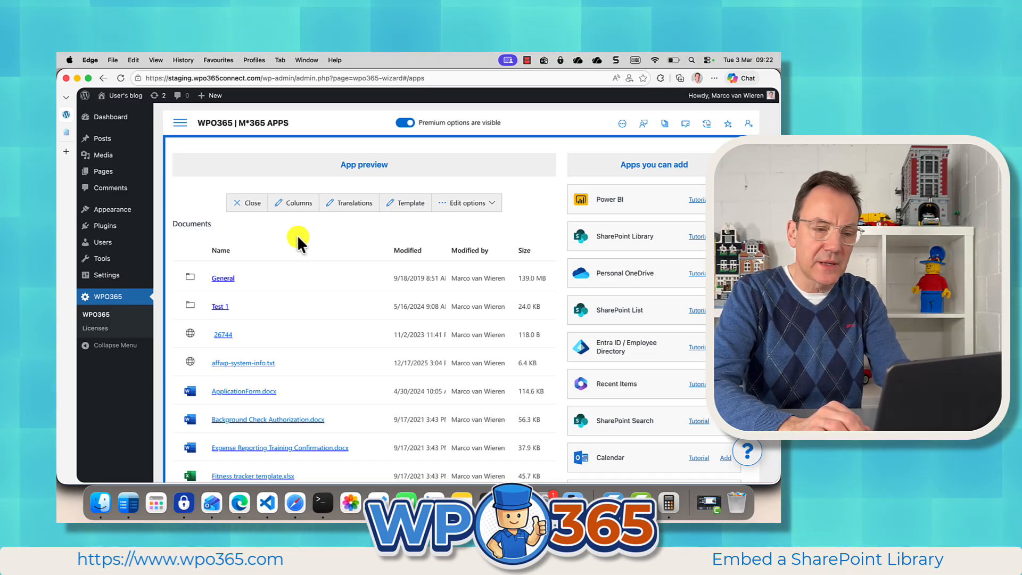
Step: Close the preview and try to allow anonymous users to interact with the Contoso Library app
click(250, 204)
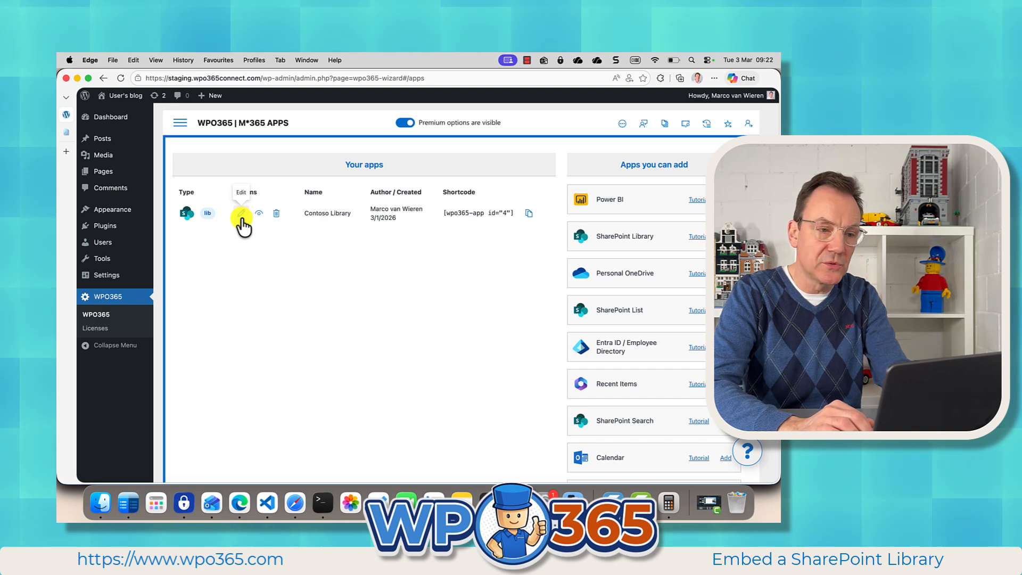
click(241, 214)
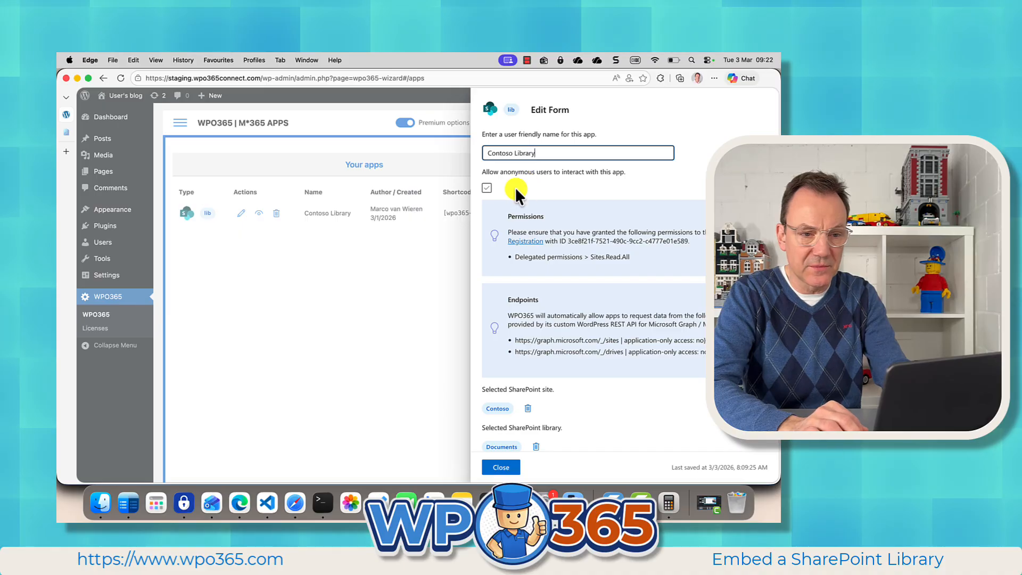
click(487, 189)
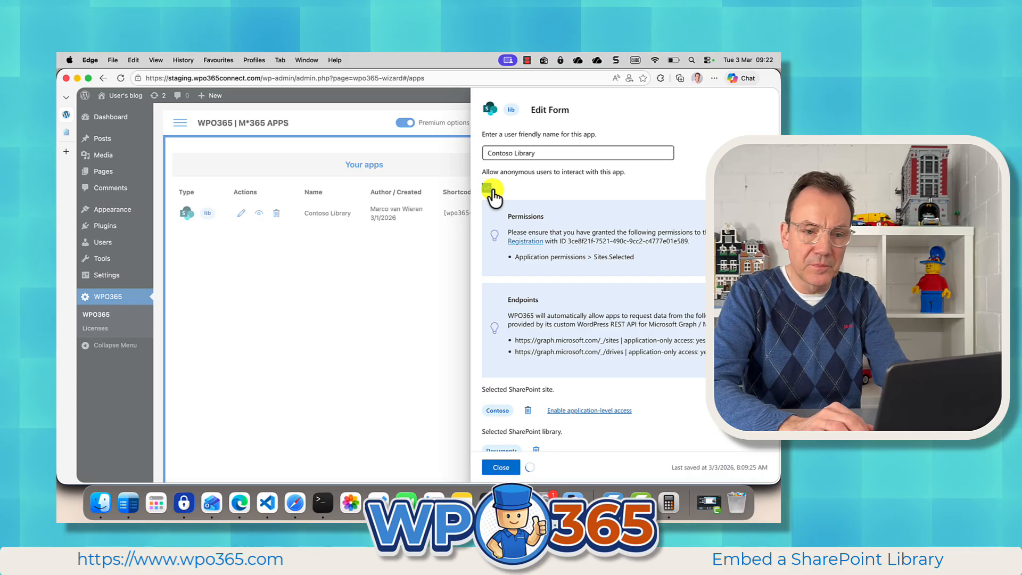
scroll(550, 243, down, 1)
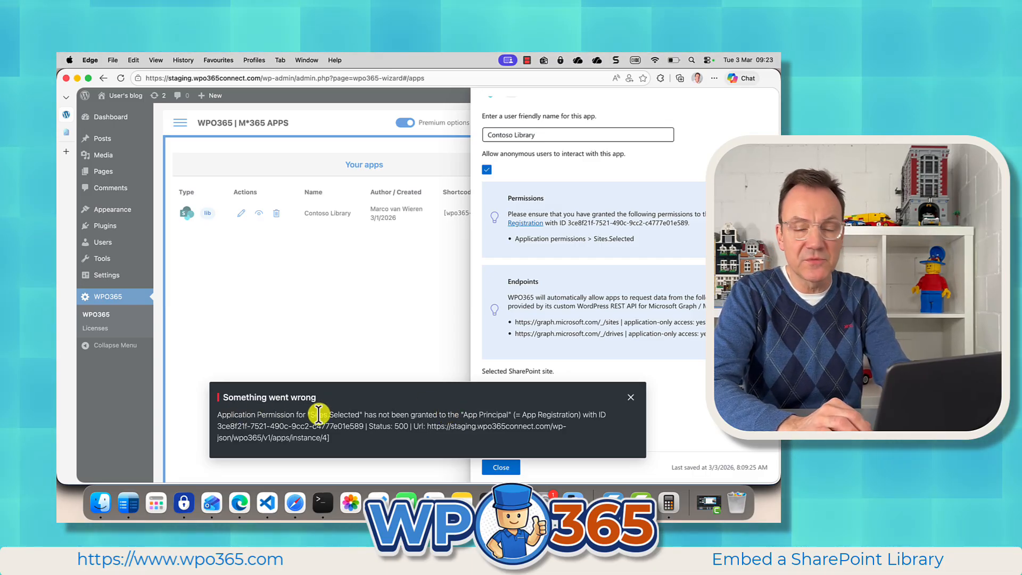
click(630, 407)
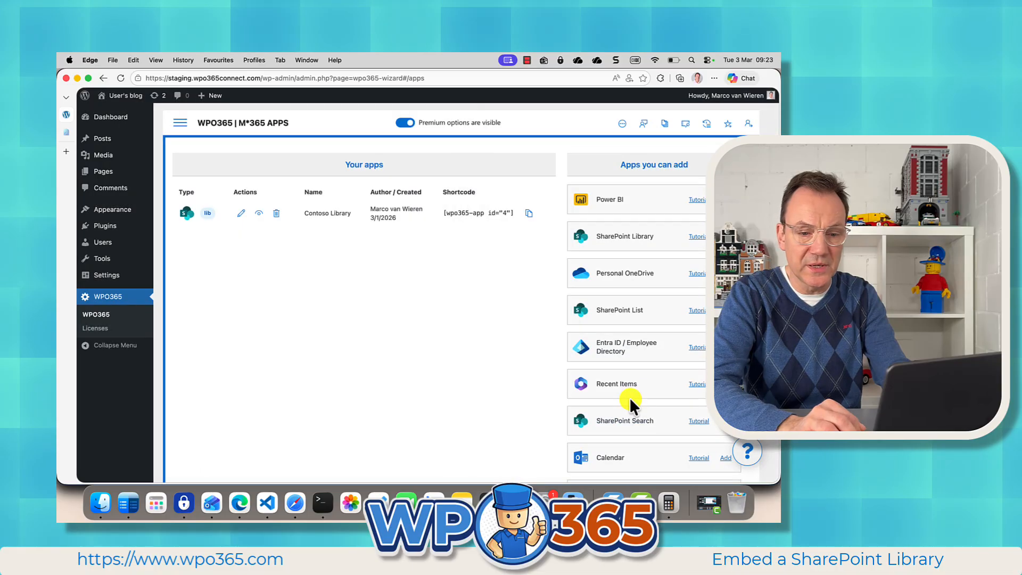
Step: From the WPO365 Single Sign-on settings, open the VIDEO DEMO SSO registration in the Entra portal and show its API permissions
click(181, 126)
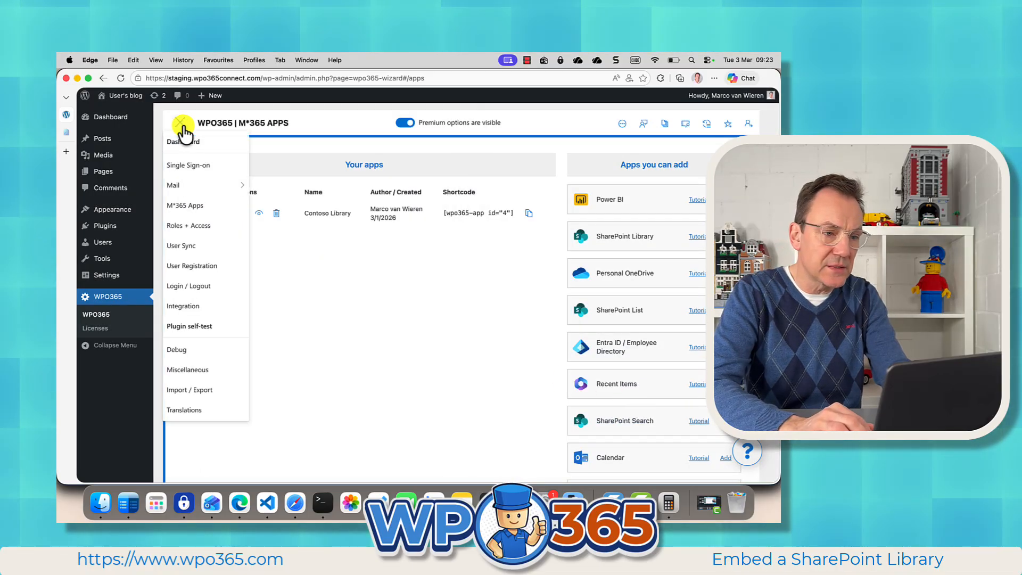
click(196, 164)
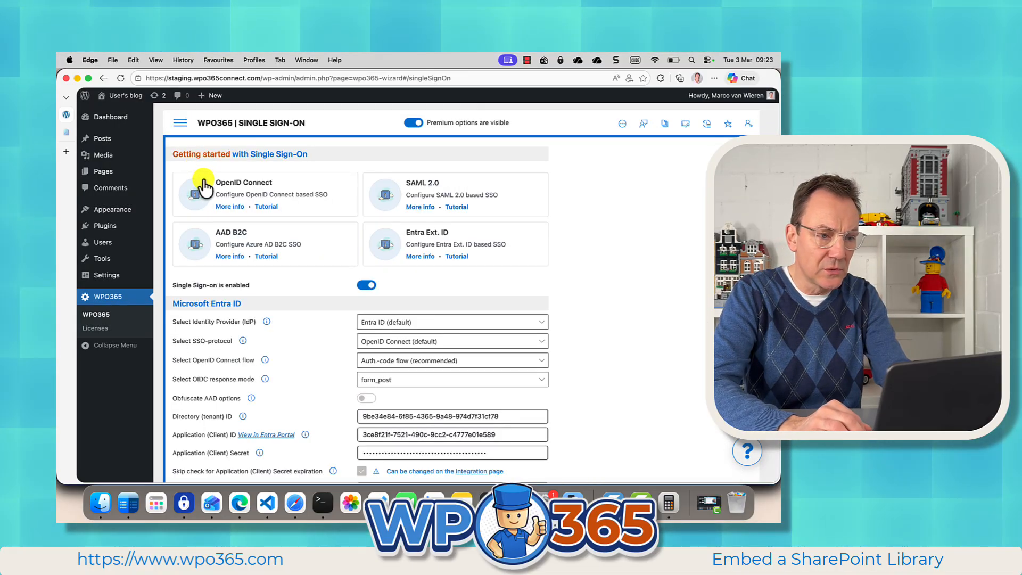
scroll(240, 395, down, 1)
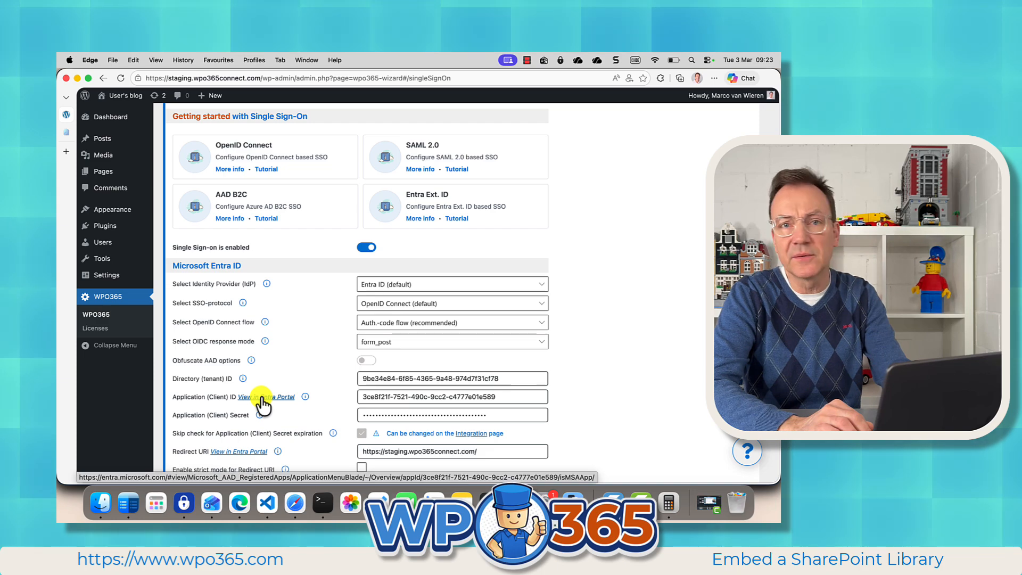
click(261, 398)
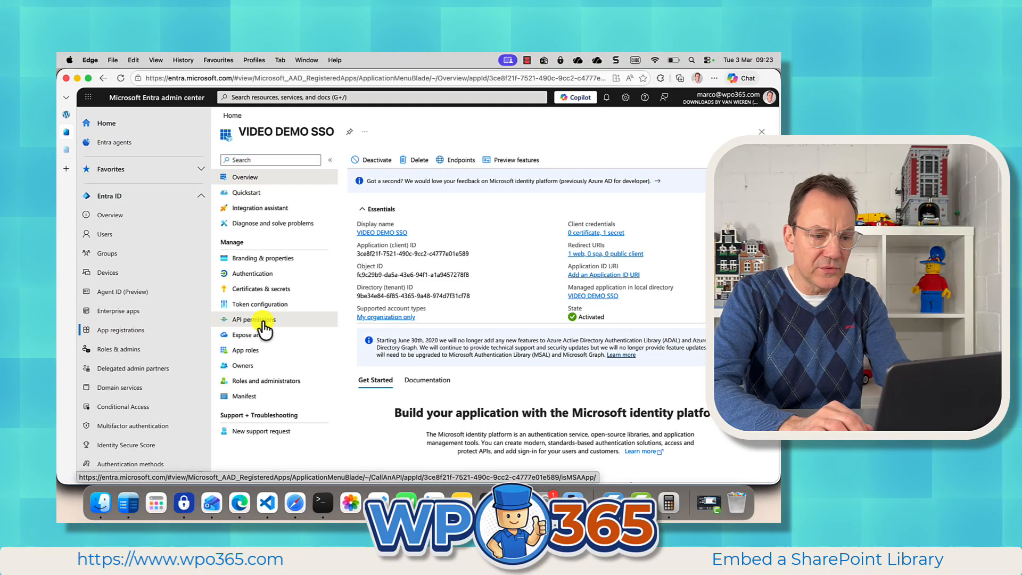
click(264, 330)
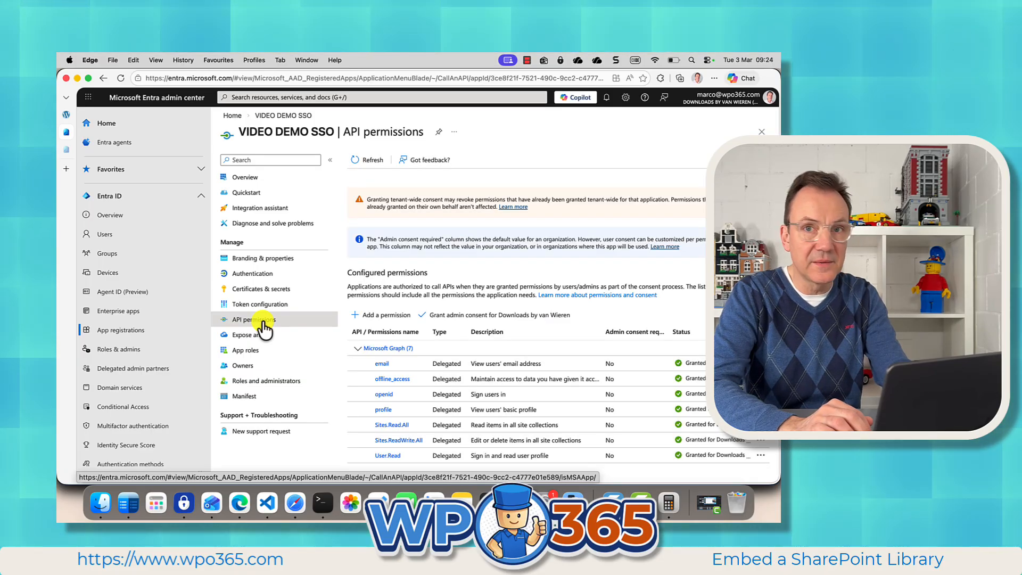
Step: Add the Microsoft Graph application permission Sites.Selected to VIDEO DEMO SSO and grant admin consent for it
click(381, 315)
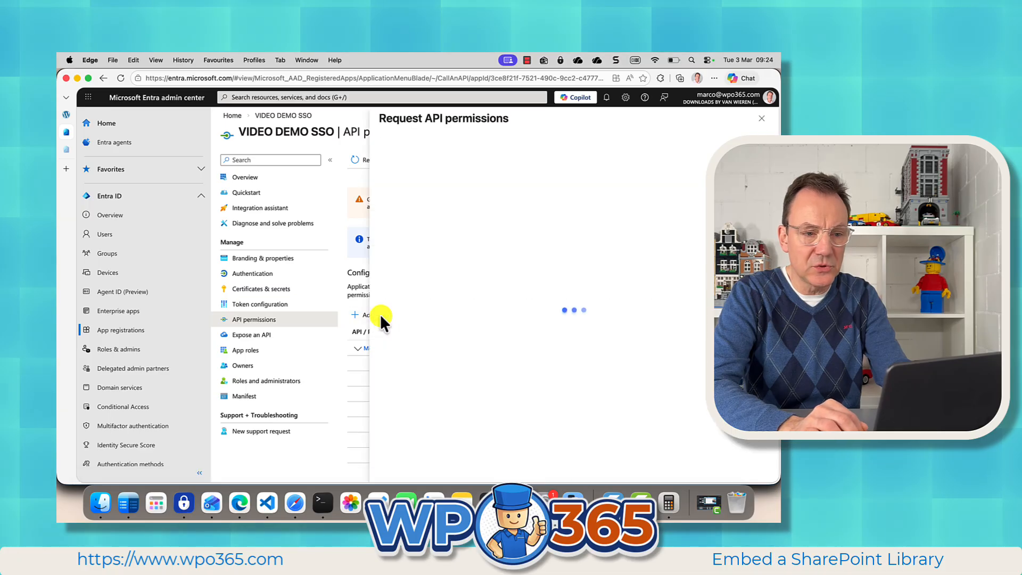
click(455, 232)
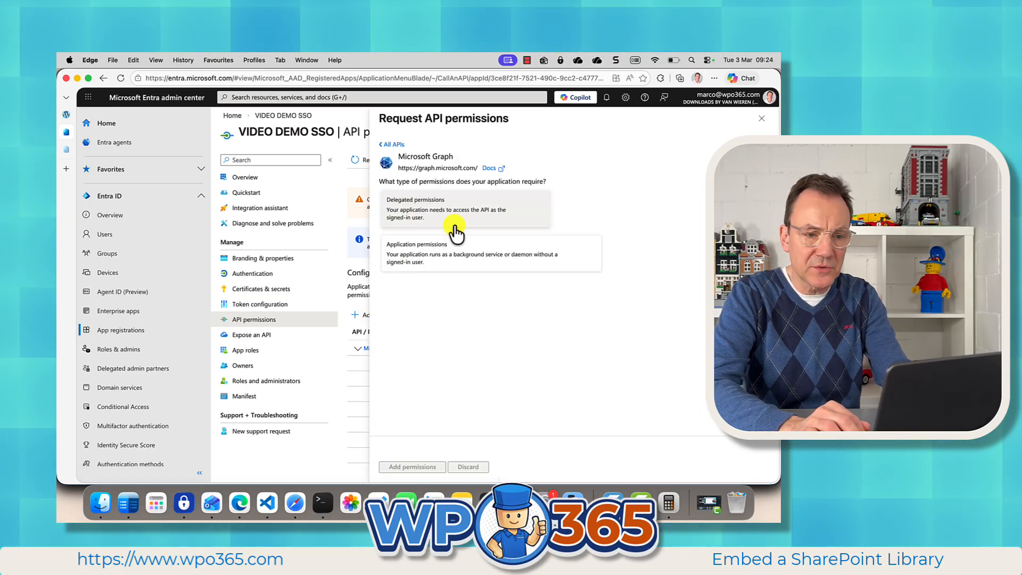
click(457, 260)
click(428, 307)
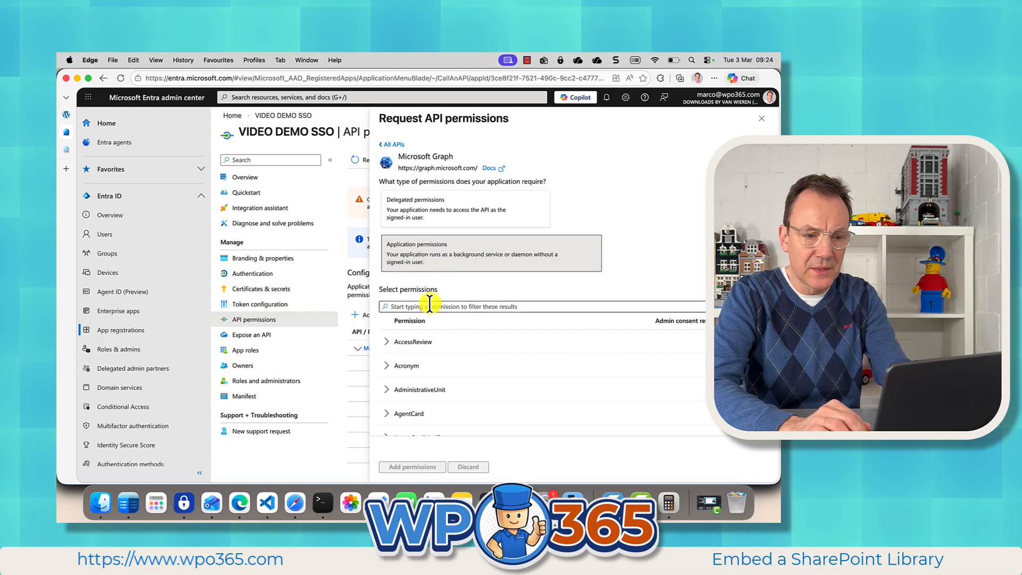
text(Sites.Se)
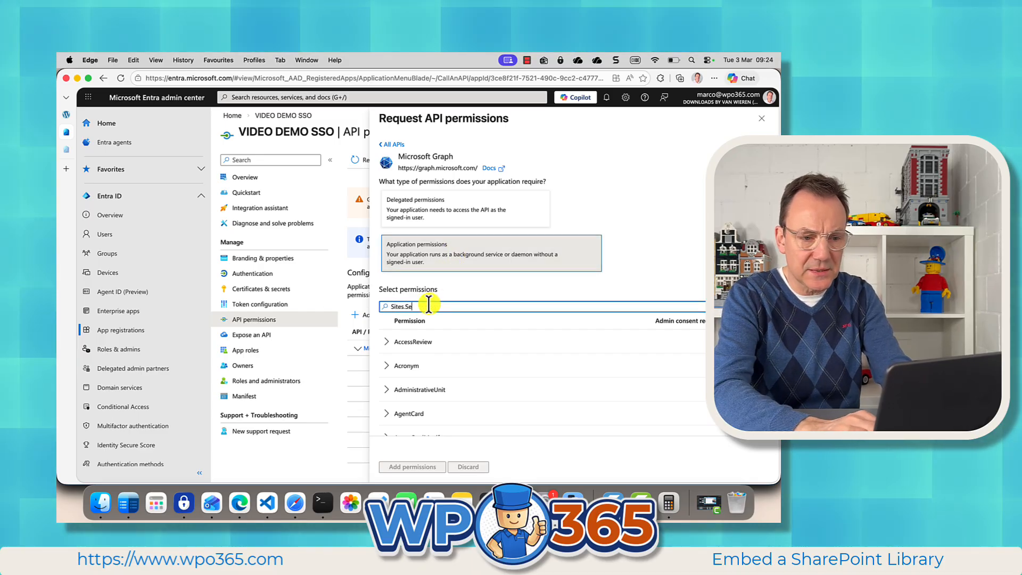
text(lected)
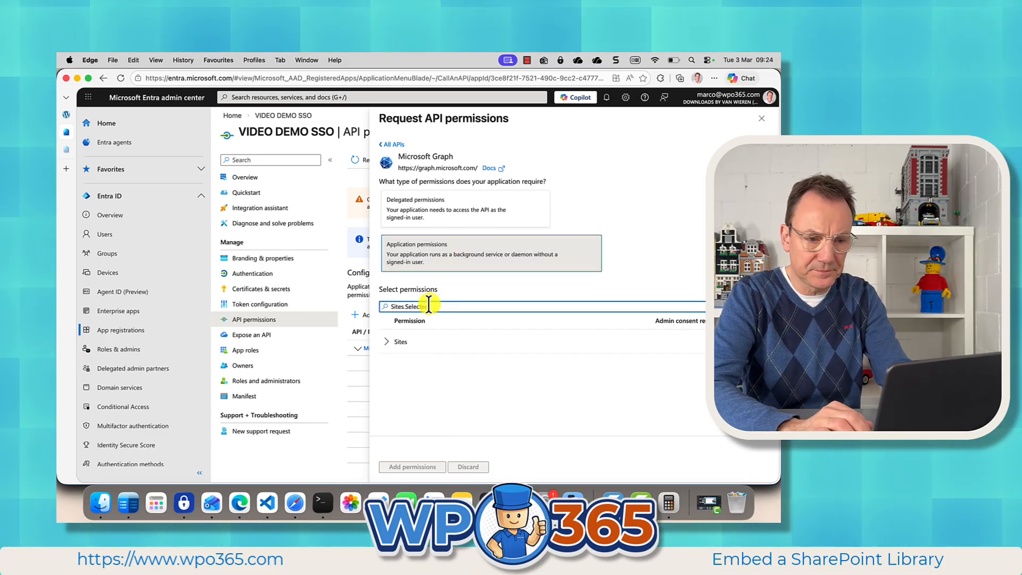
click(396, 342)
click(385, 365)
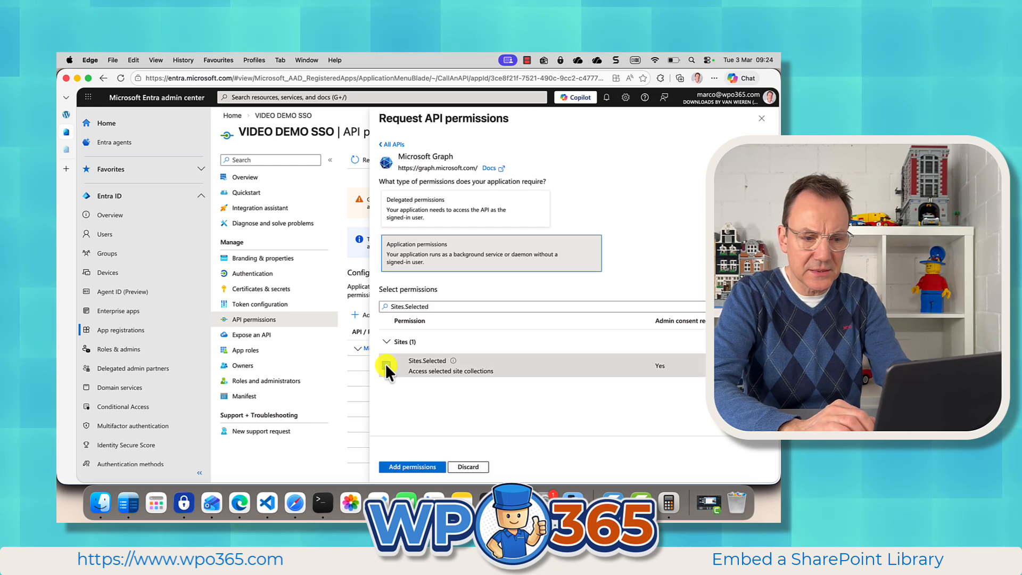
click(408, 467)
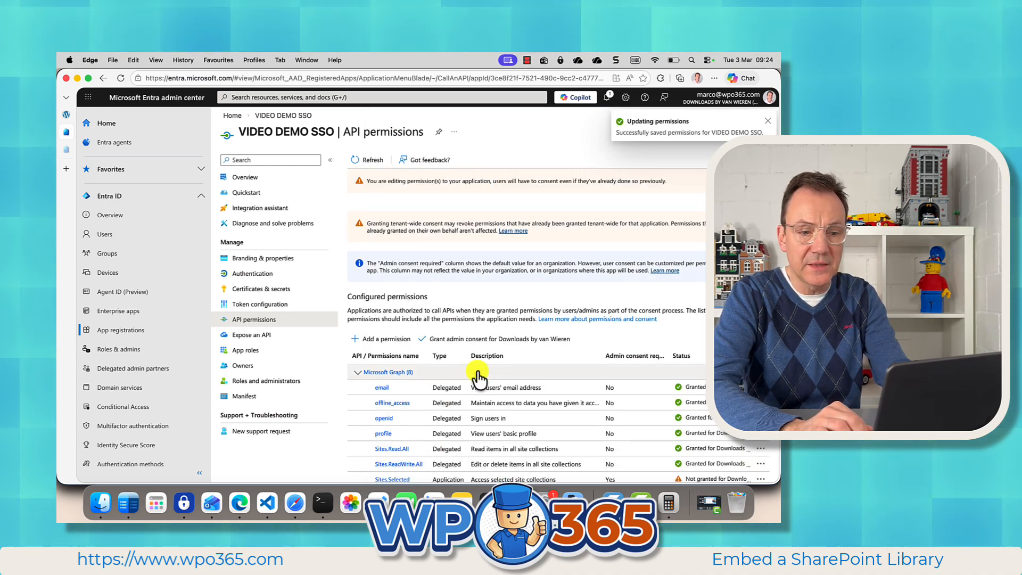
click(477, 341)
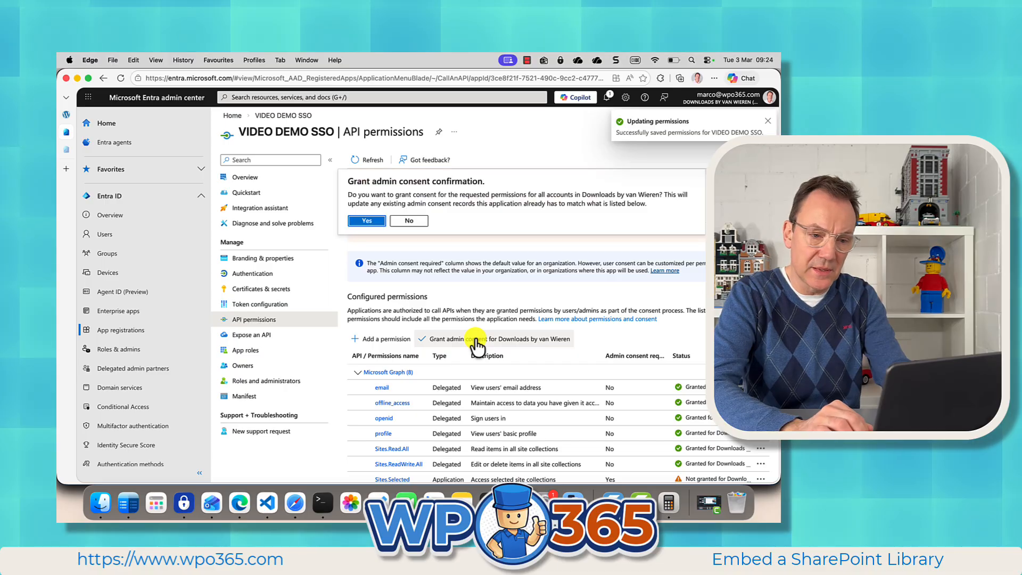
click(367, 221)
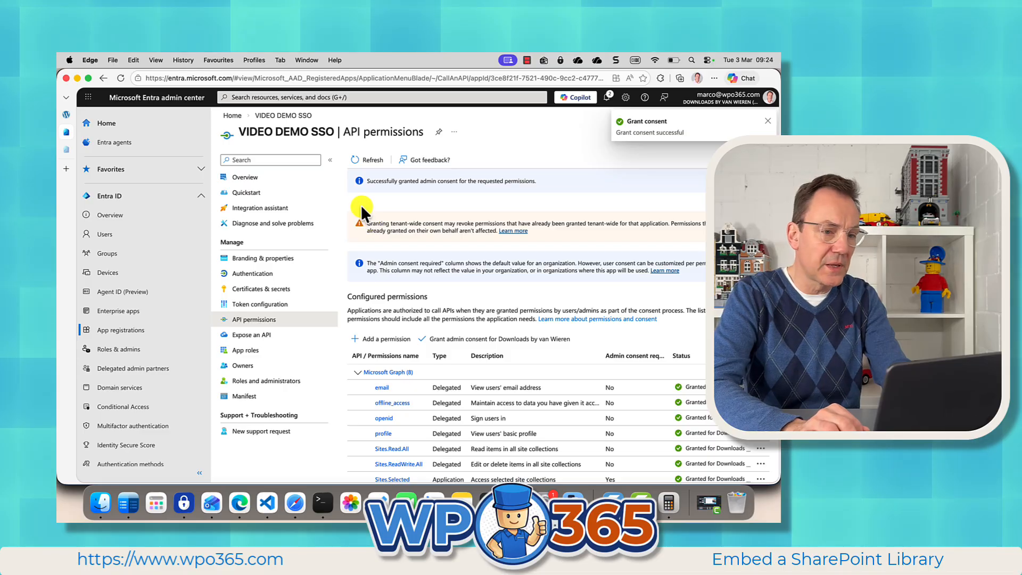
Step: Return to WPO365 in WordPress and delete all cached access and refresh tokens from the Integration settings
click(66, 113)
scroll(182, 136, up, 2)
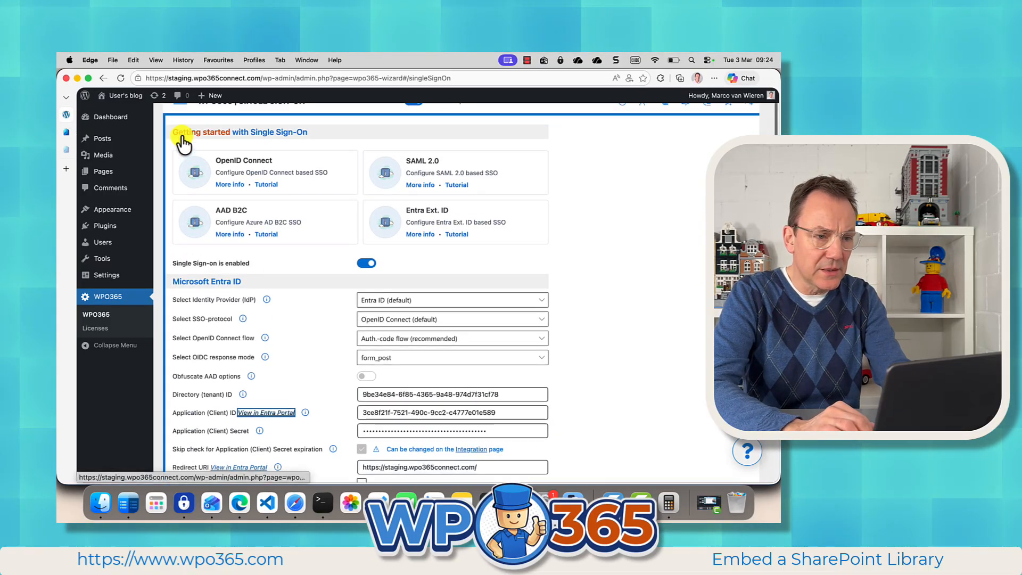
click(180, 128)
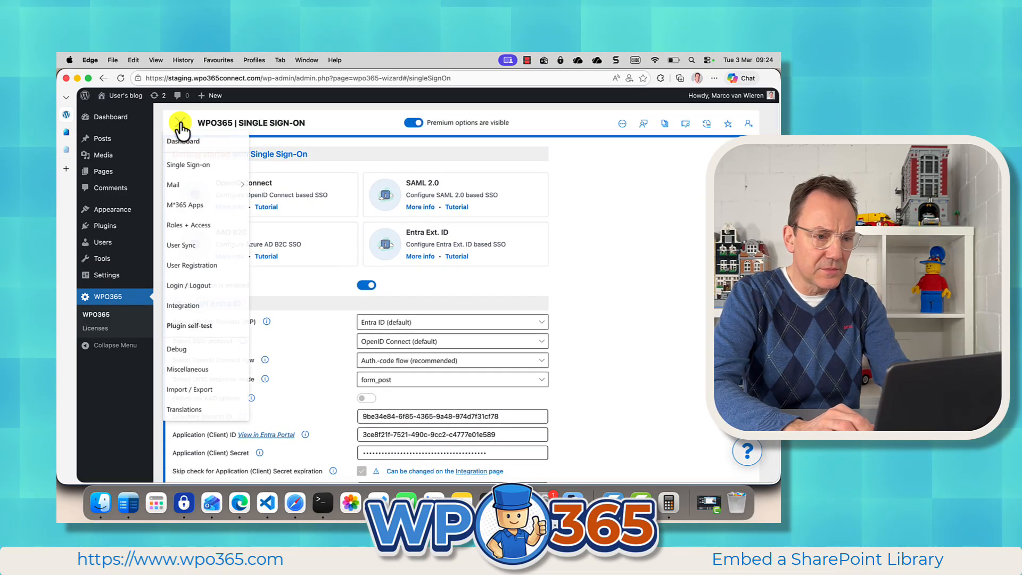
click(184, 305)
scroll(318, 370, down, 15)
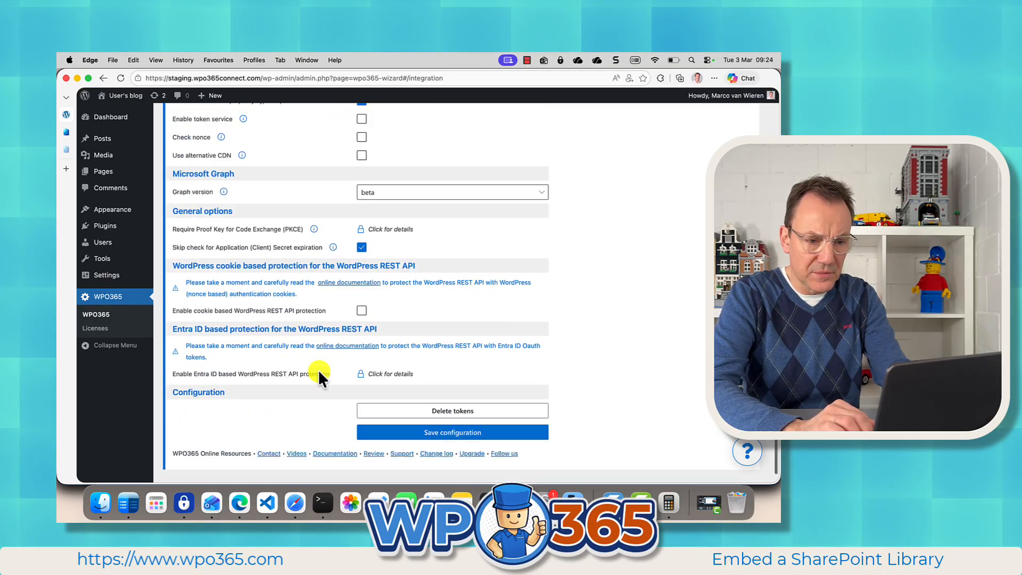
click(448, 394)
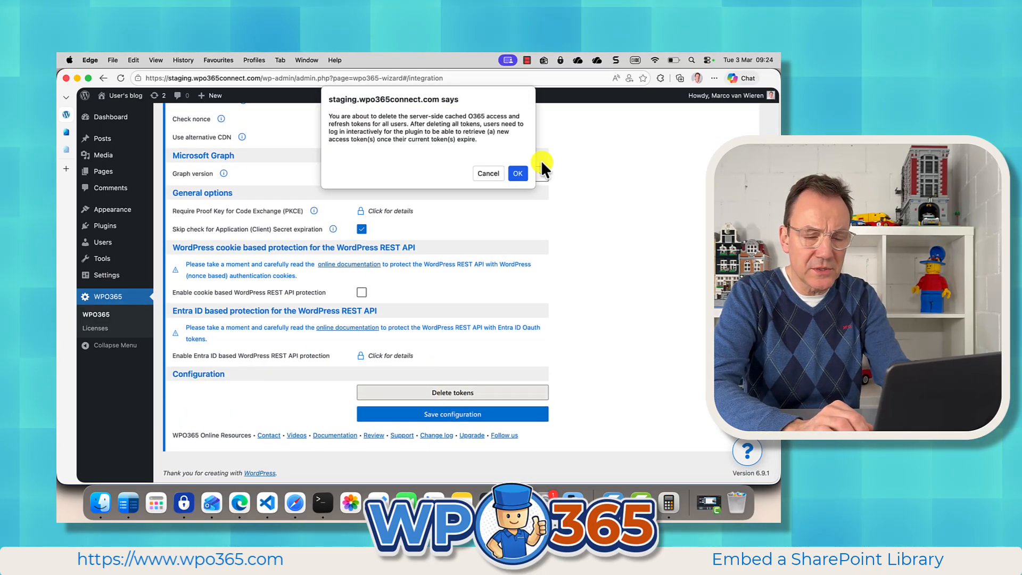
click(520, 173)
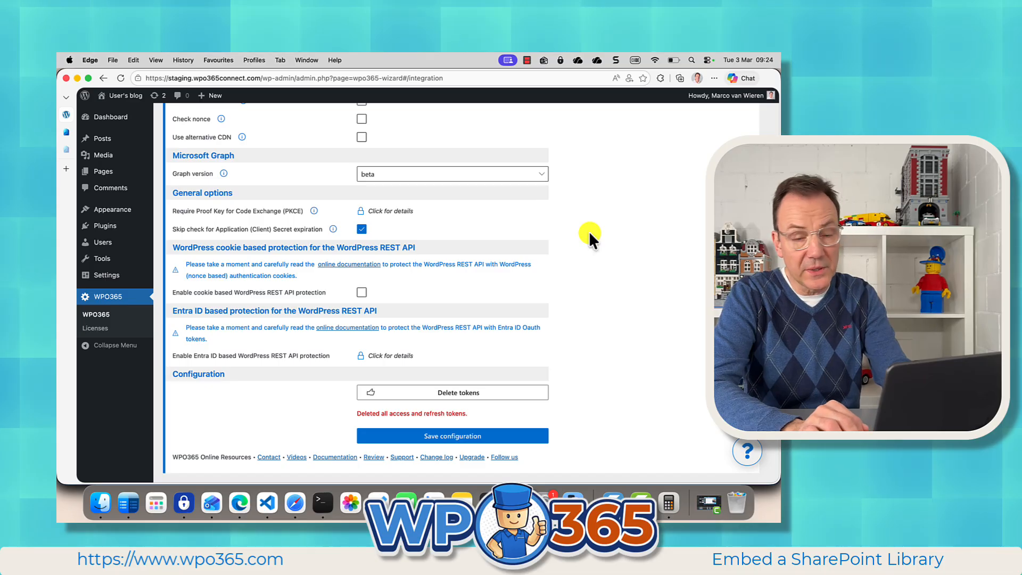
Step: Log out of WordPress and sign in again with the Microsoft account
scroll(589, 231, up, 20)
mouse_move(740, 97)
click(711, 149)
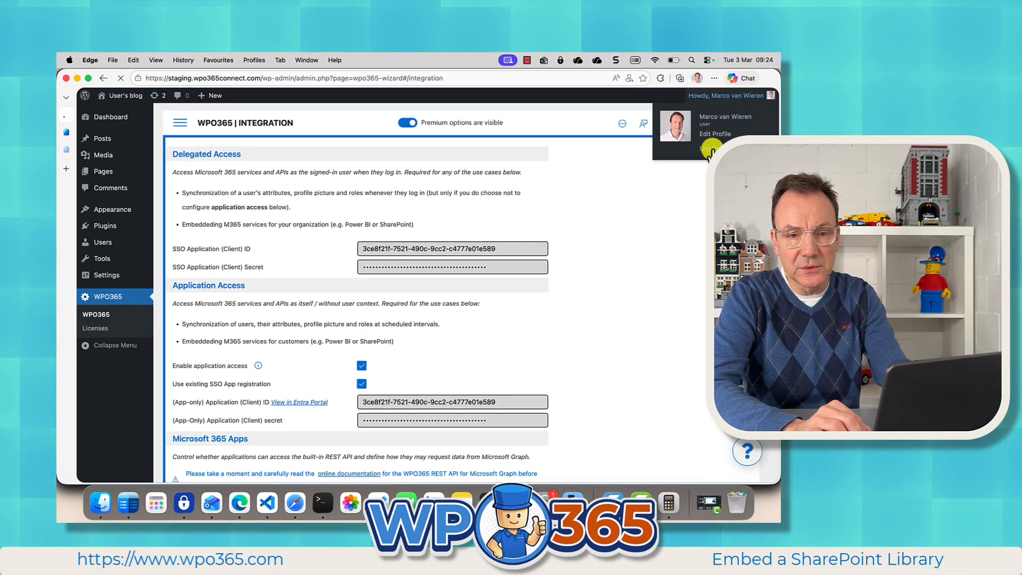
click(428, 313)
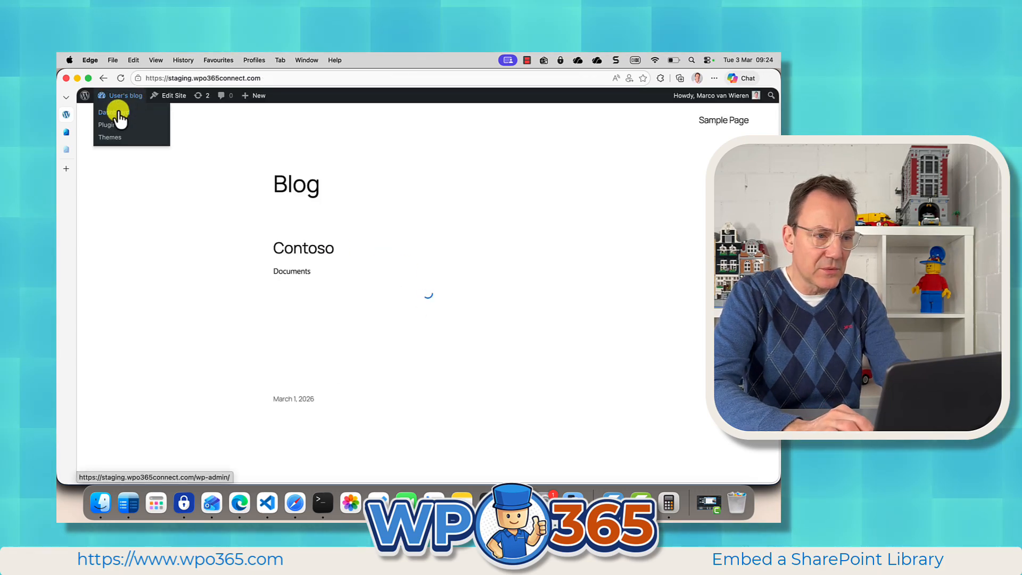
Step: Go to the M*365 Apps of WPO365, edit the Contoso Library app and allow anonymous users to interact with it
click(118, 112)
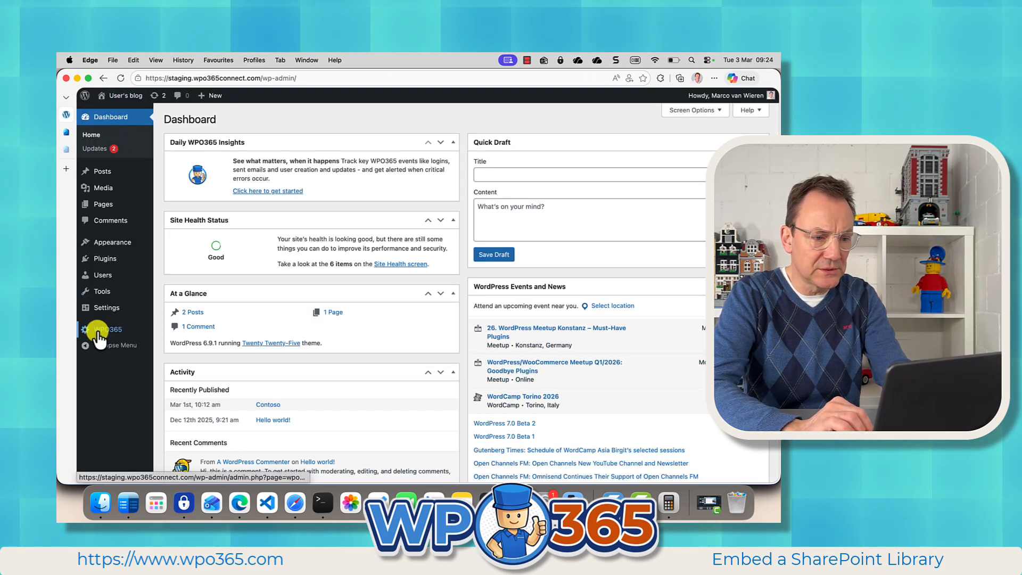
click(96, 329)
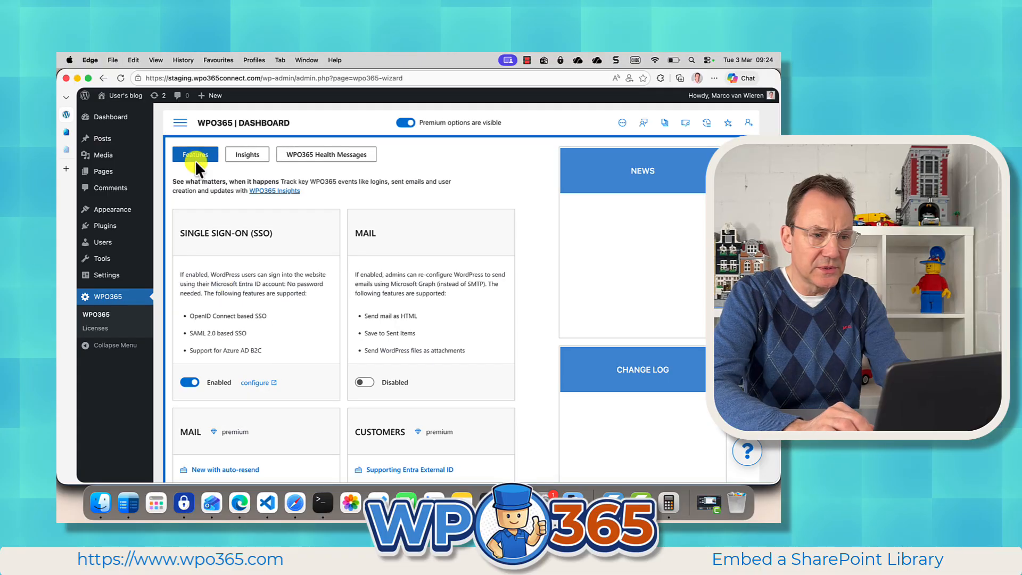
click(182, 127)
click(192, 203)
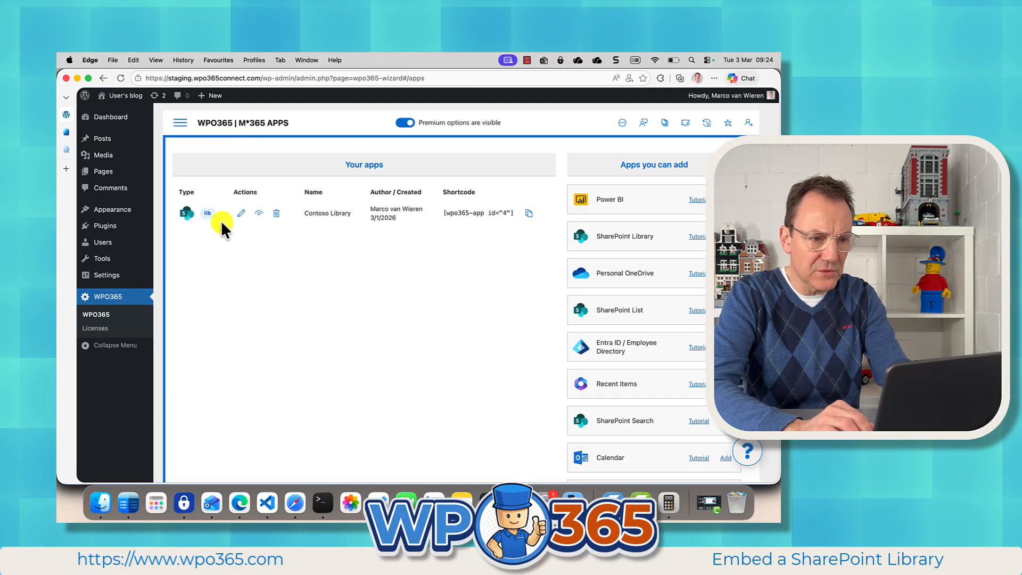
click(242, 215)
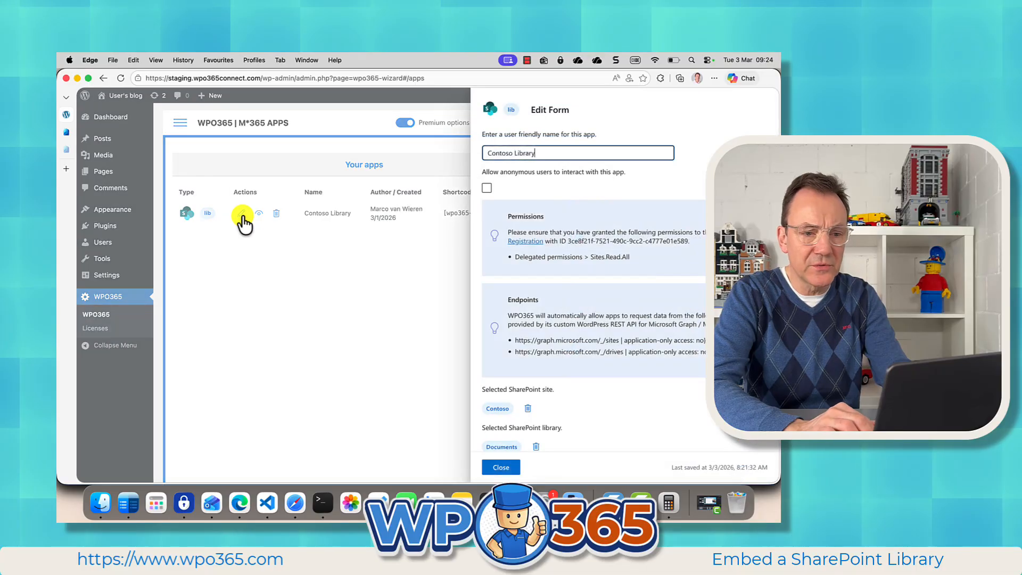
click(487, 187)
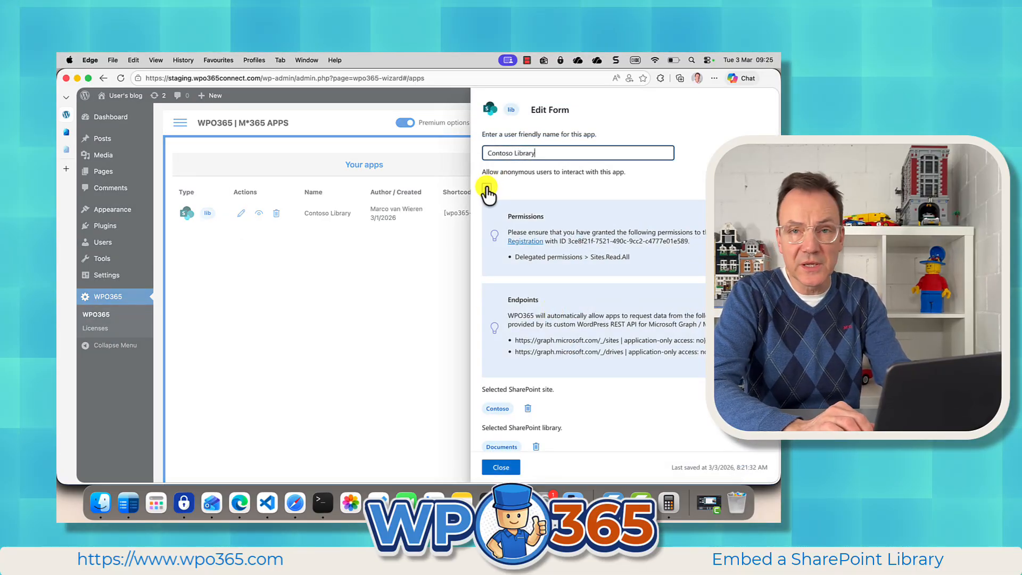
click(487, 188)
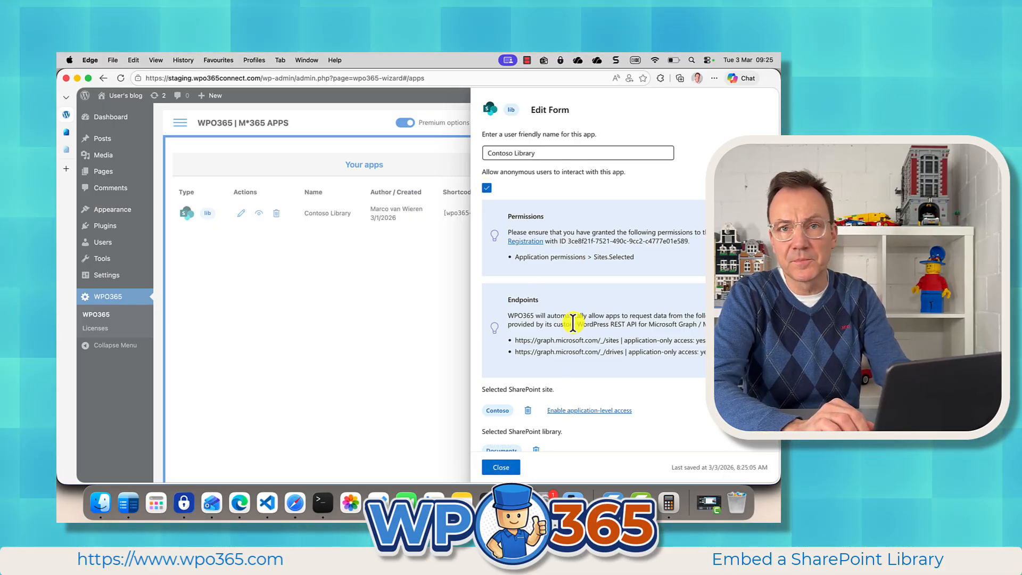
Step: Try to enable application-level access for the selected Contoso site, and close the app's edit form
scroll(573, 322, down, 3)
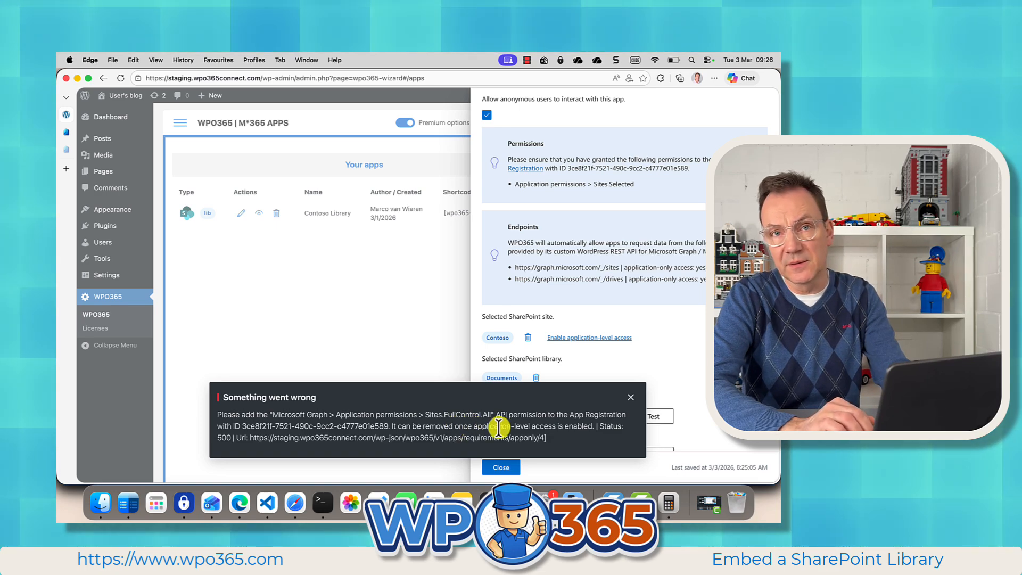
click(632, 398)
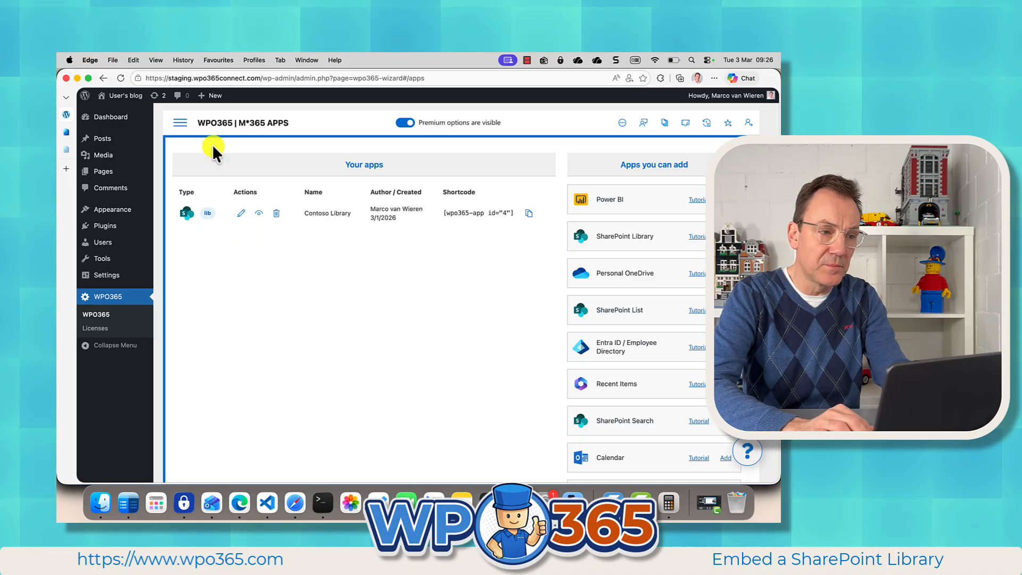
Step: In the Entra admin center, add the Microsoft Graph application permission Sites.FullControl.All to VIDEO DEMO SSO and grant admin consent
click(66, 130)
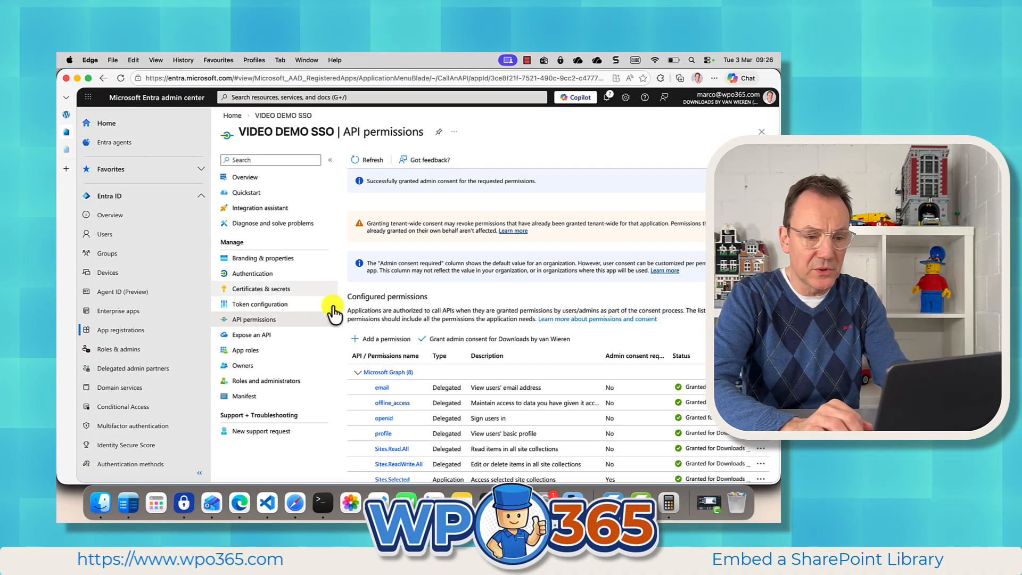
click(372, 338)
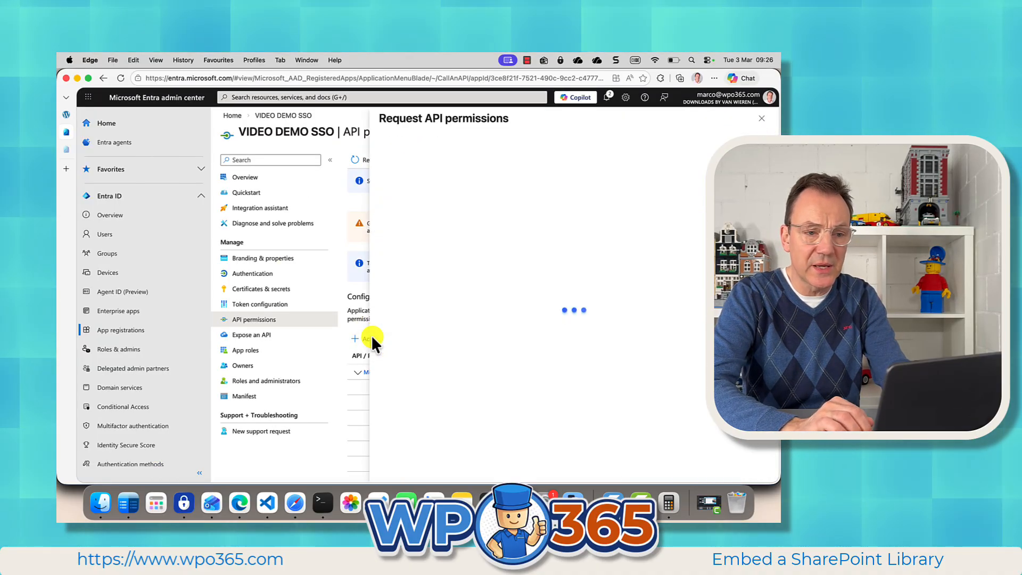
click(420, 226)
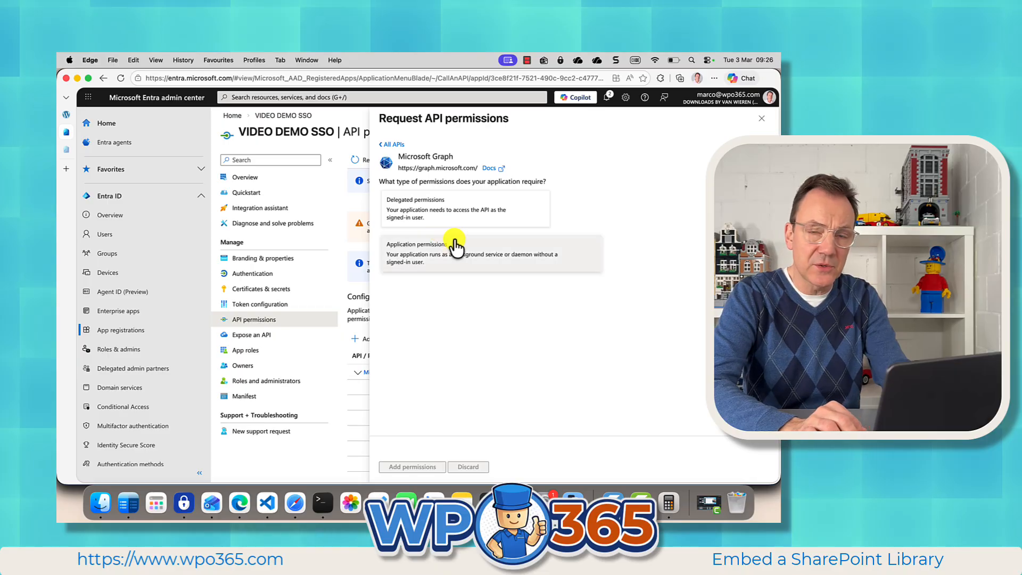
click(456, 246)
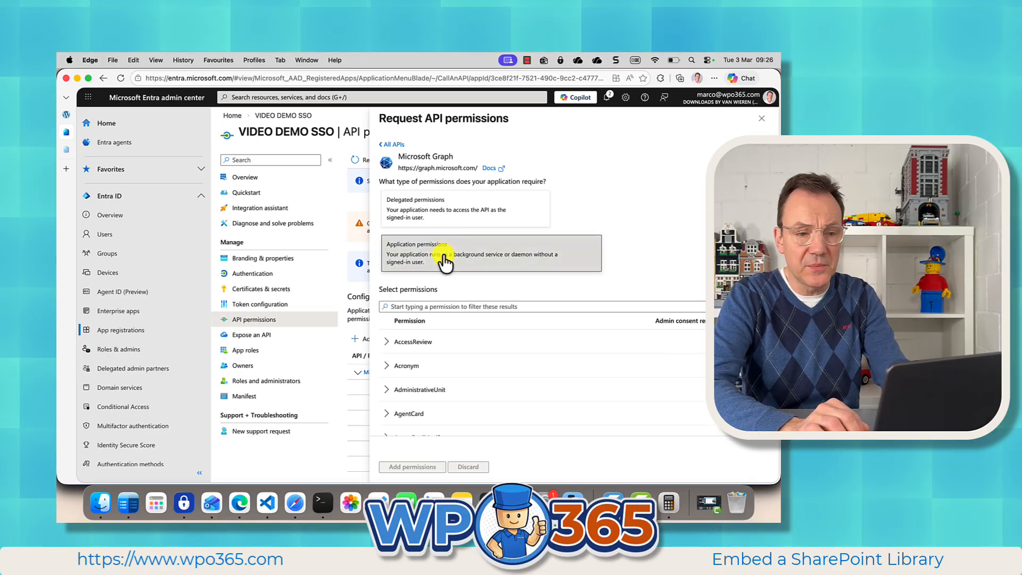
click(410, 306)
text(Sites.Full)
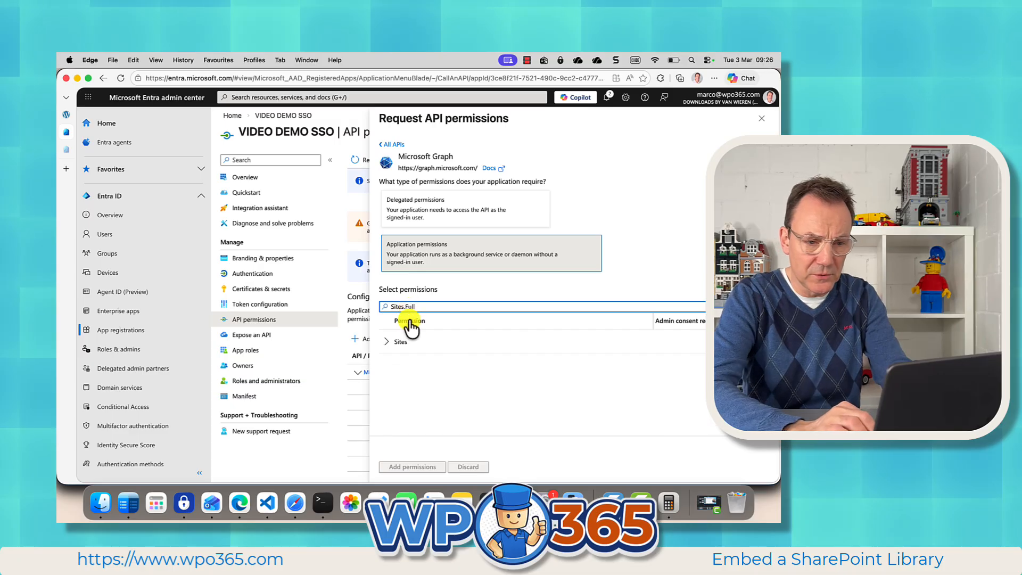
click(386, 342)
click(386, 366)
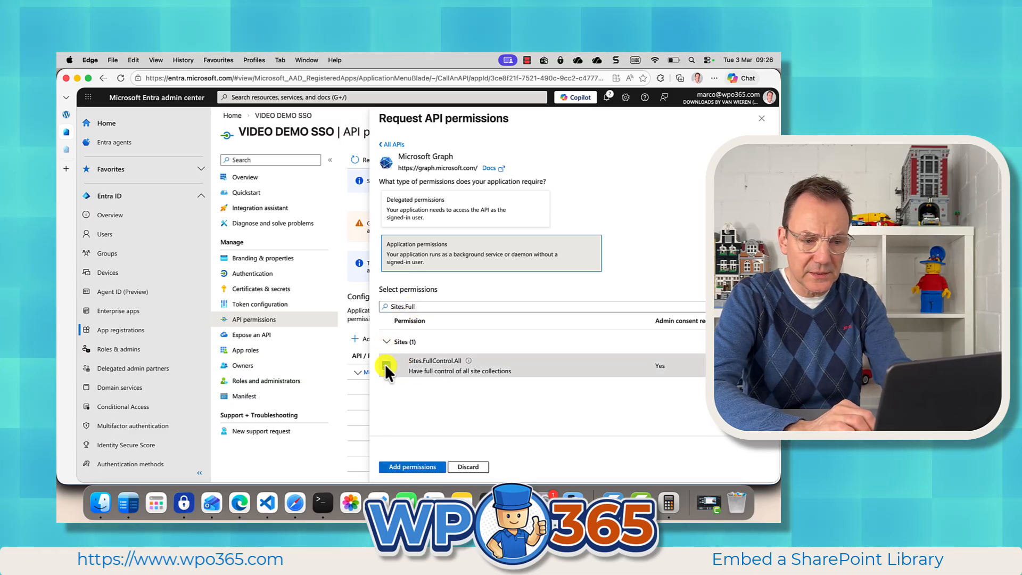
click(408, 466)
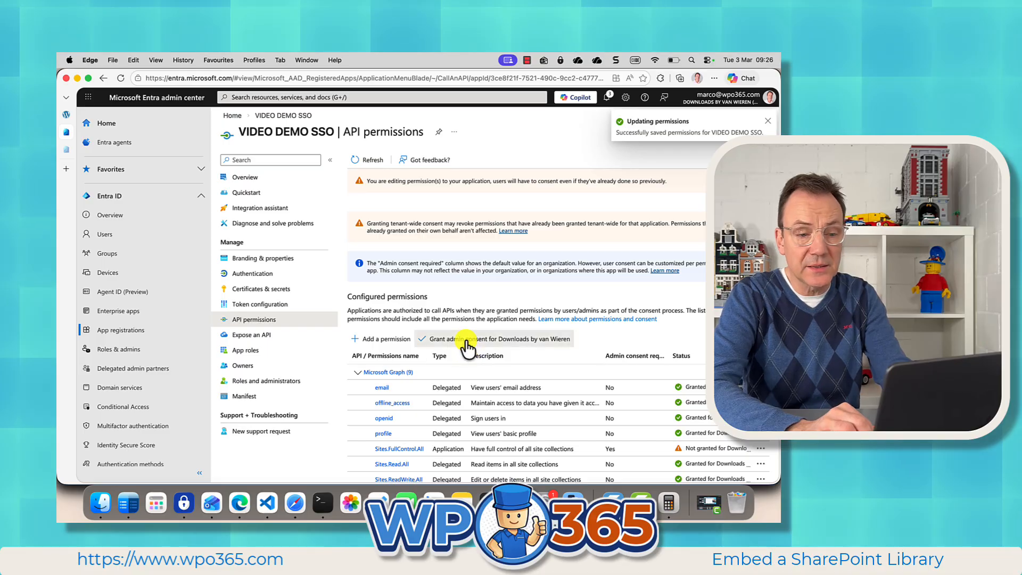
click(467, 341)
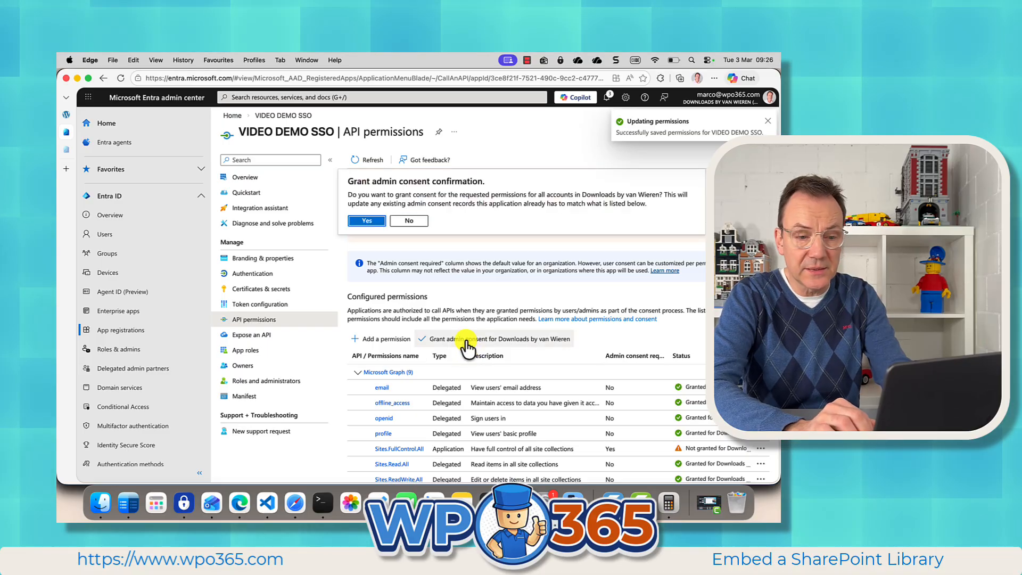
click(365, 219)
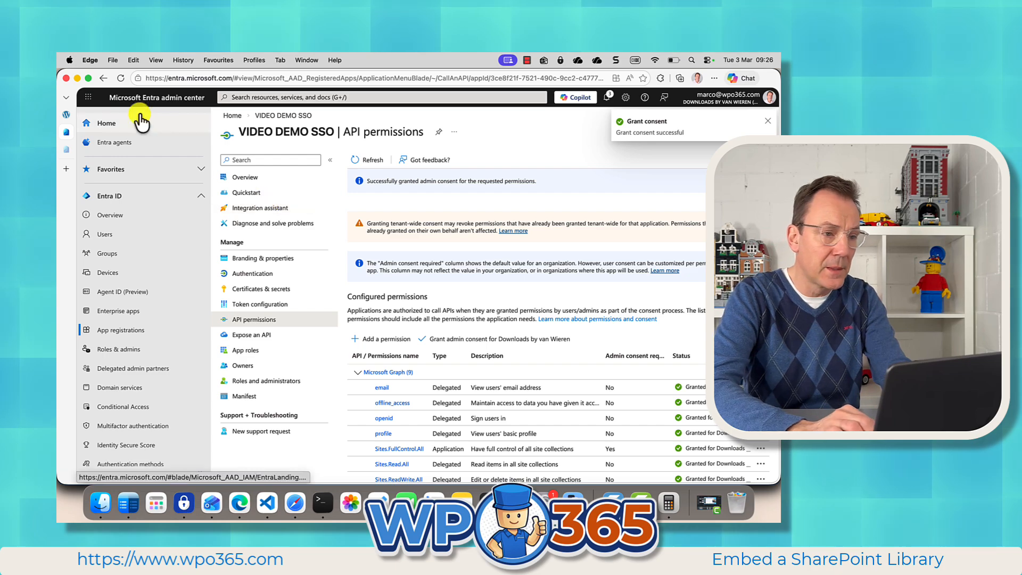
Step: Return to the WordPress admin and delete all cached access and refresh tokens in the WPO365 Integration settings
click(66, 115)
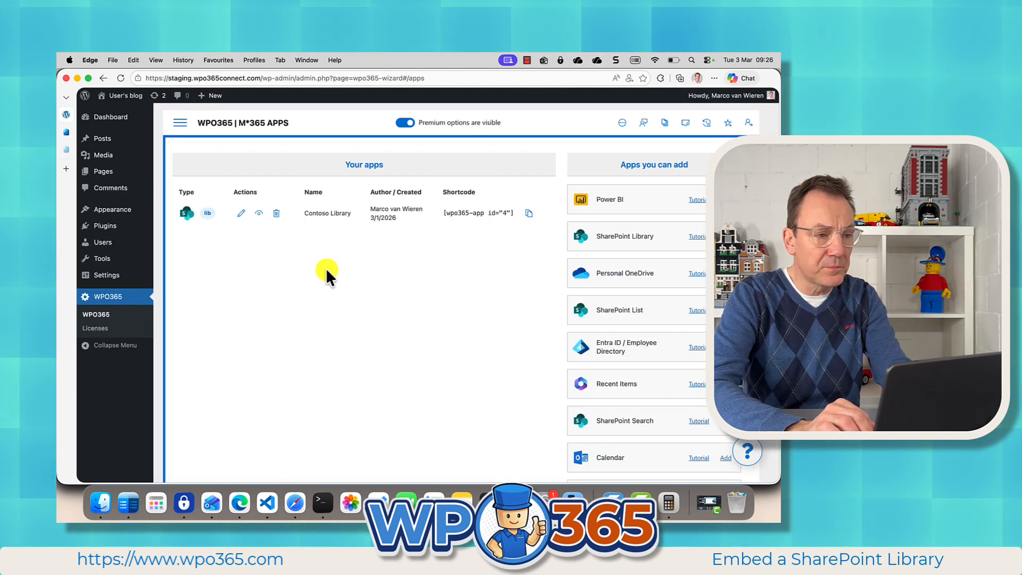
click(180, 122)
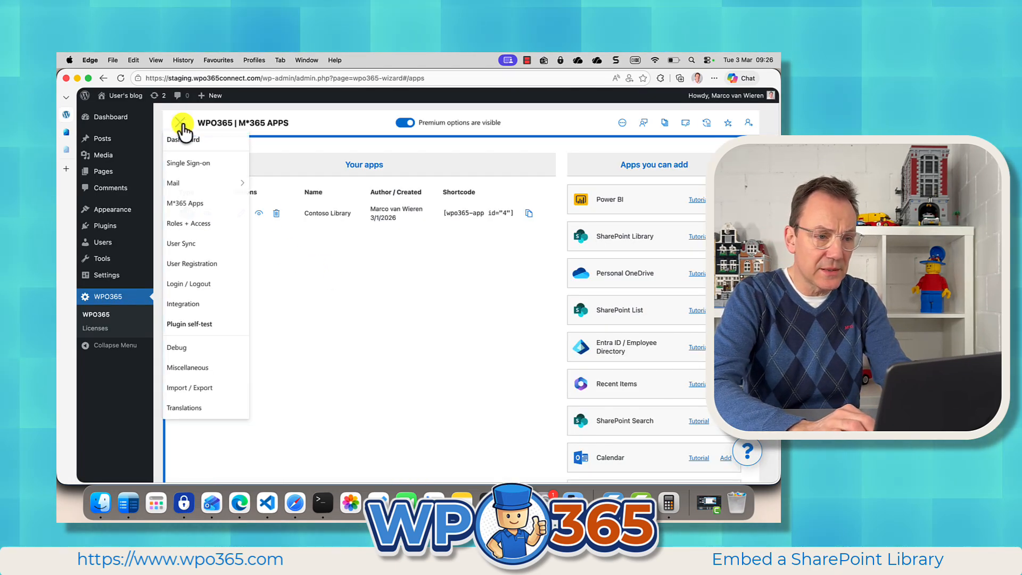
click(186, 305)
scroll(342, 410, down, 15)
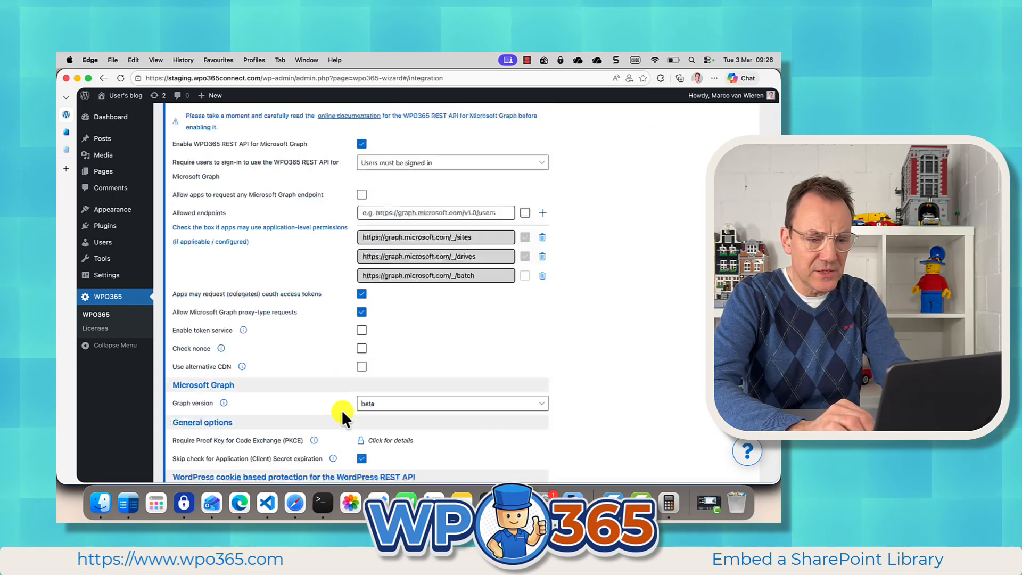
click(424, 397)
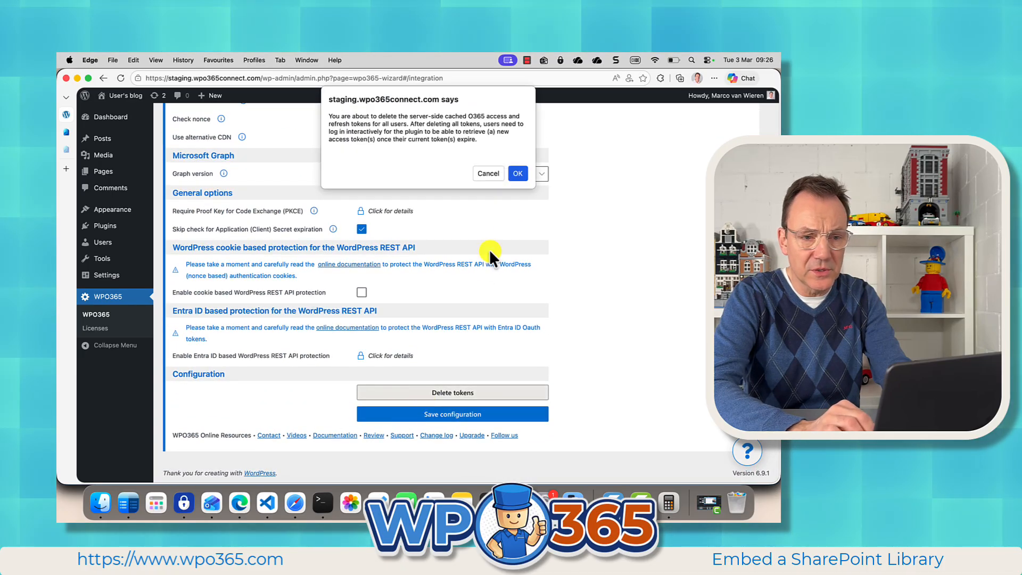
click(519, 175)
Step: Log out of WordPress and sign back in with the Microsoft account after the token deletion
scroll(574, 228, up, 10)
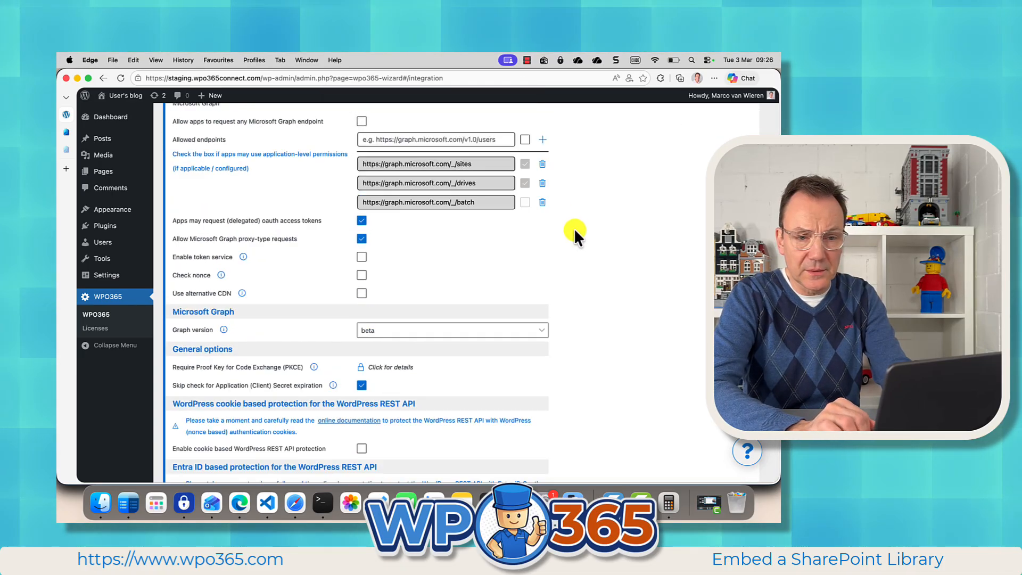
mouse_move(744, 96)
click(716, 150)
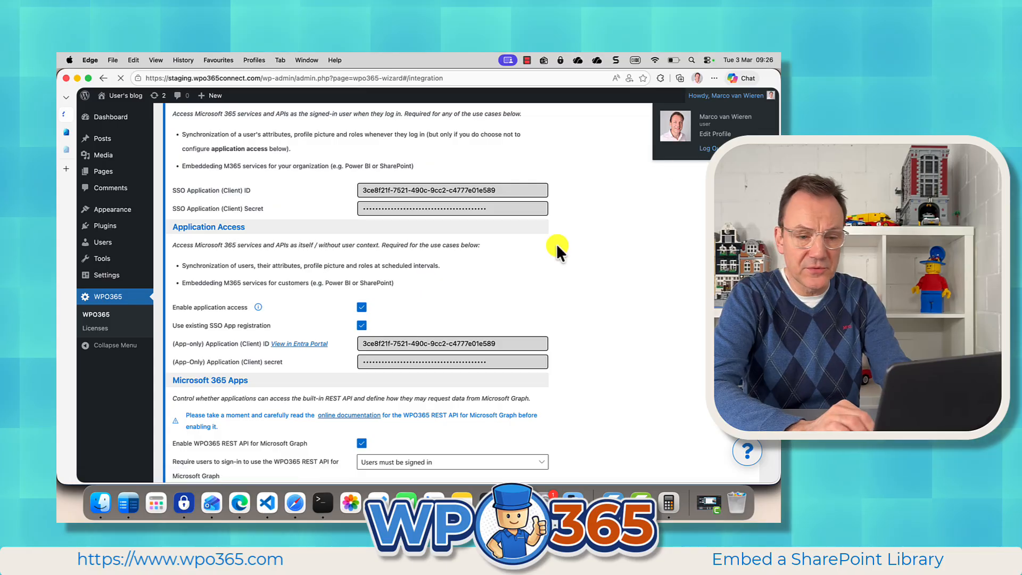
click(444, 315)
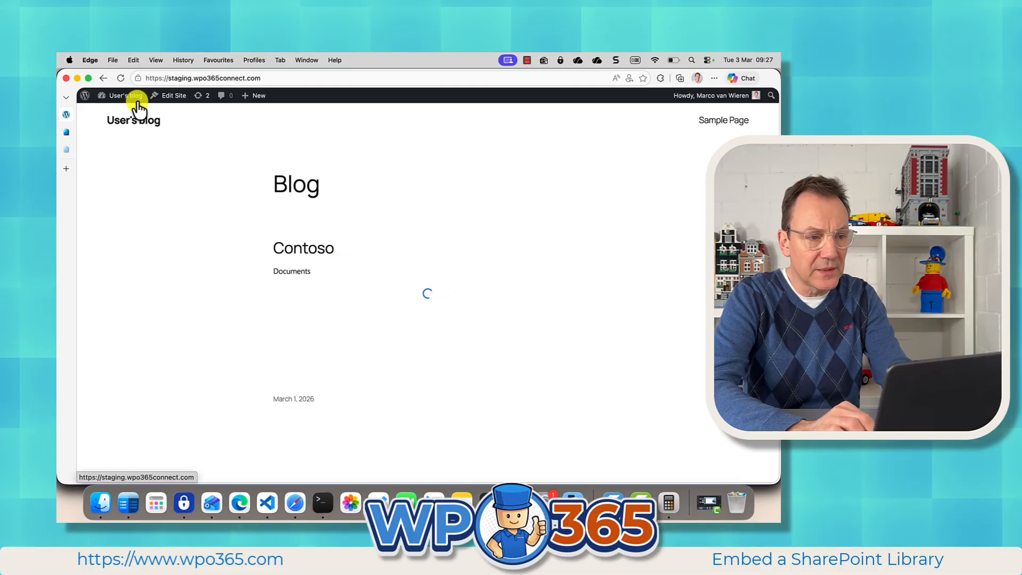
Step: Edit the Contoso Library app in WPO365's M*365 Apps and enable application-level access for the selected Contoso site
click(124, 113)
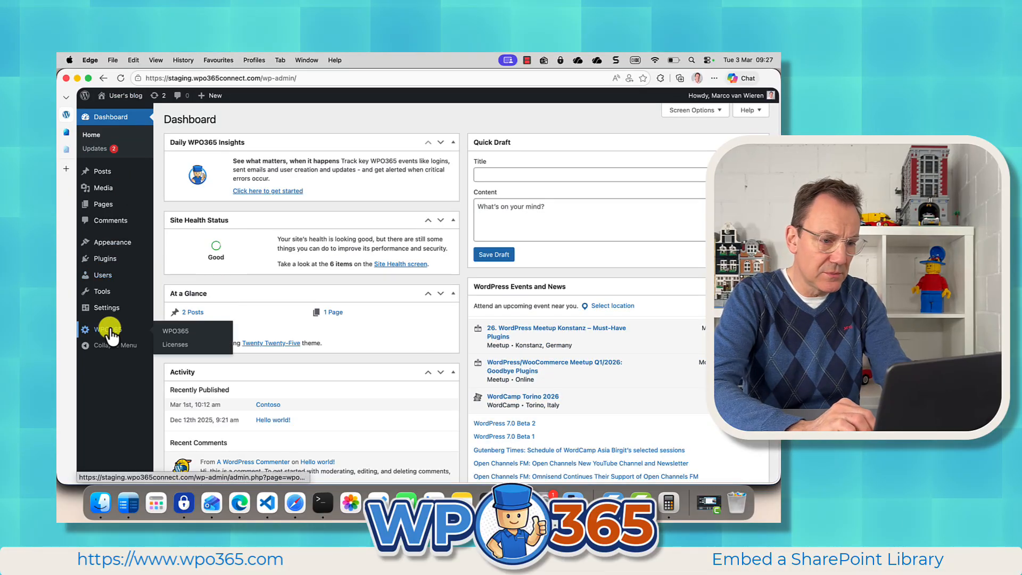
click(98, 329)
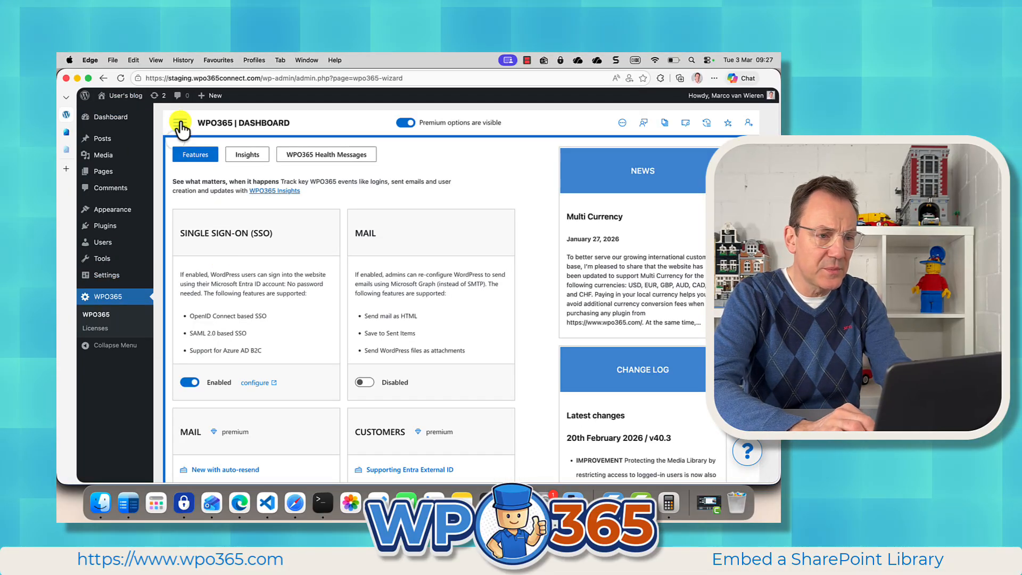
click(180, 122)
click(184, 203)
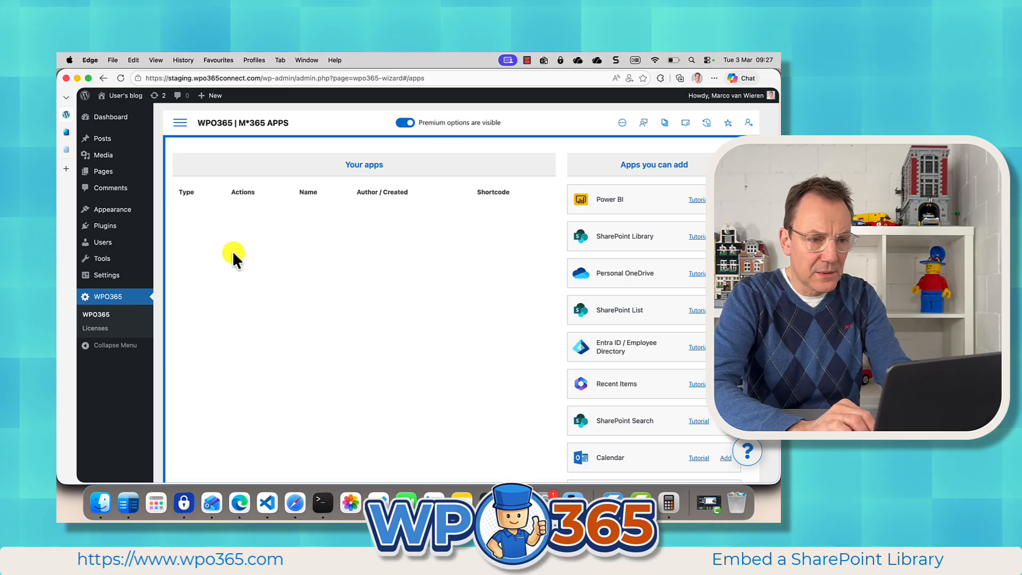
click(241, 213)
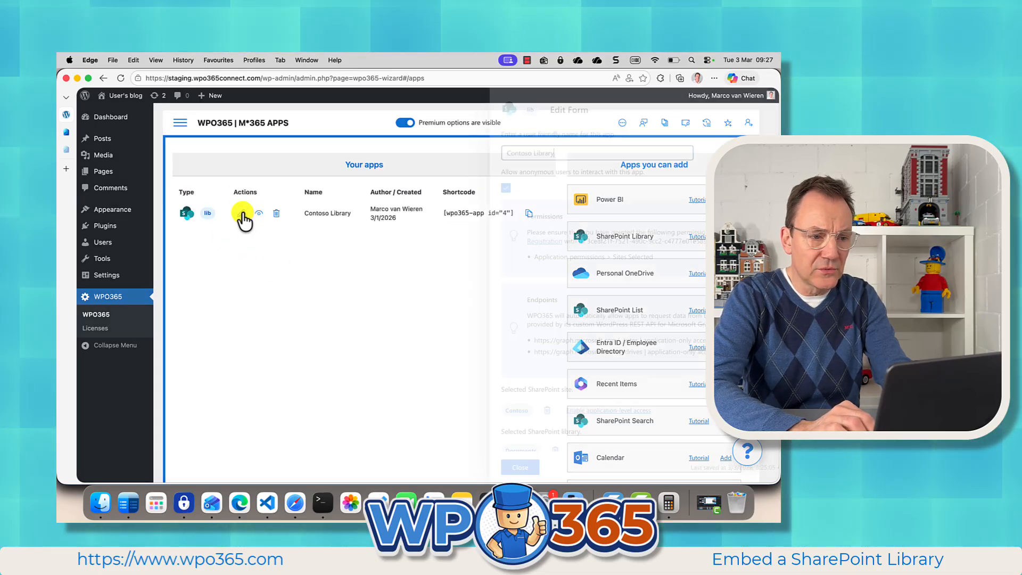
scroll(600, 331, down, 4)
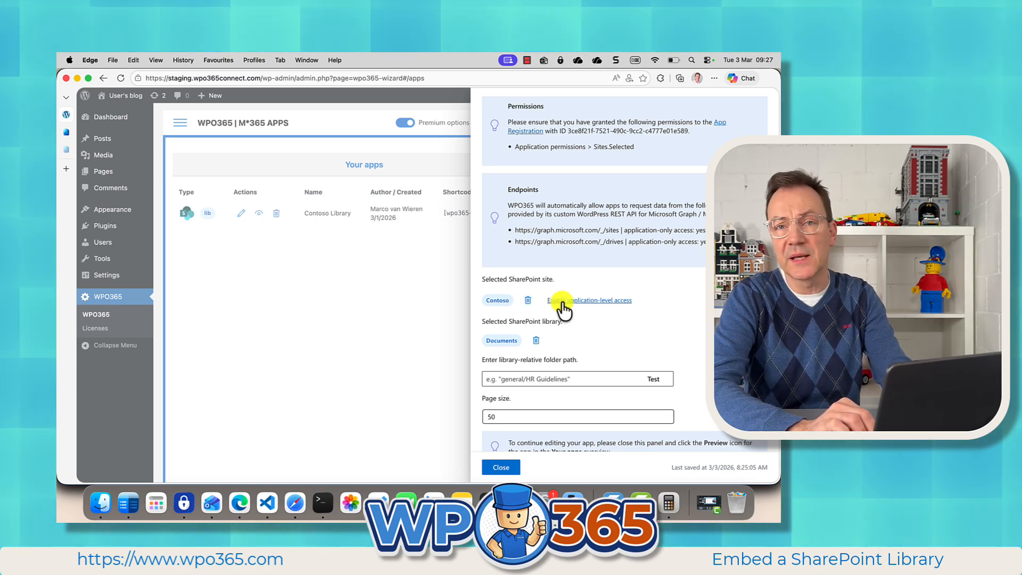
click(574, 300)
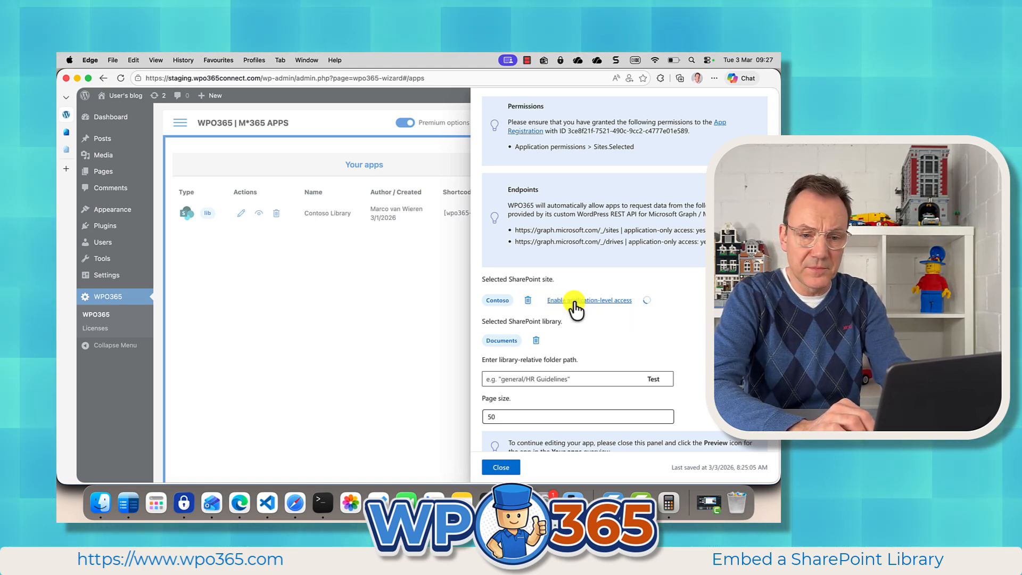
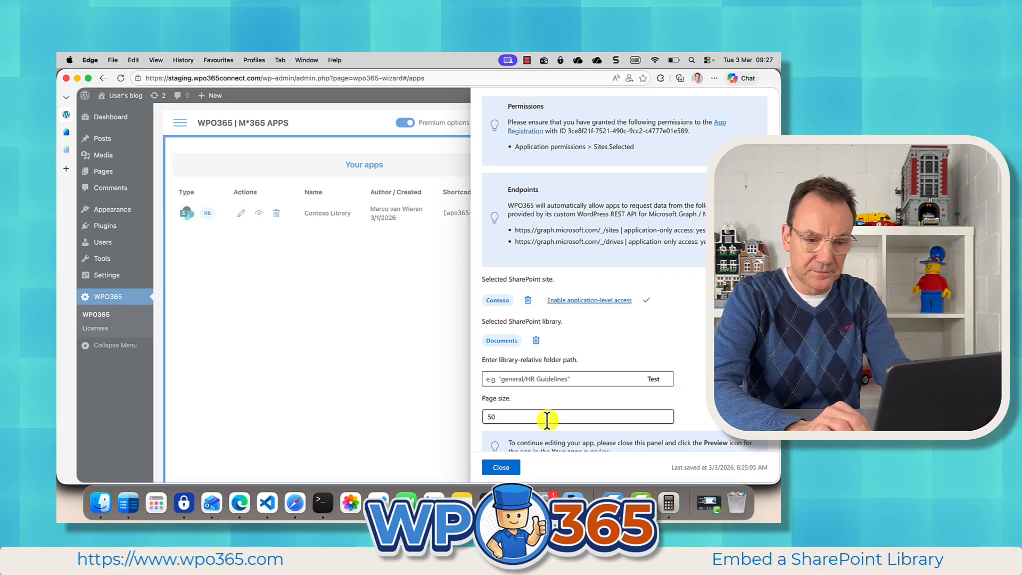
Step: Close the app settings, set the authentication scenario to Internet in WPO365's Roles + Access settings, and save the configuration
click(501, 468)
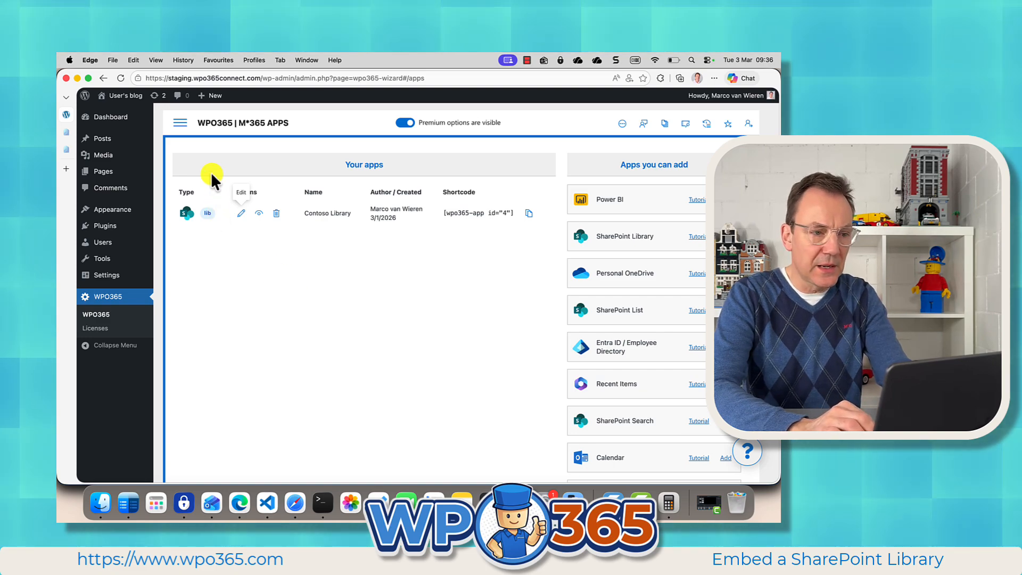
click(182, 127)
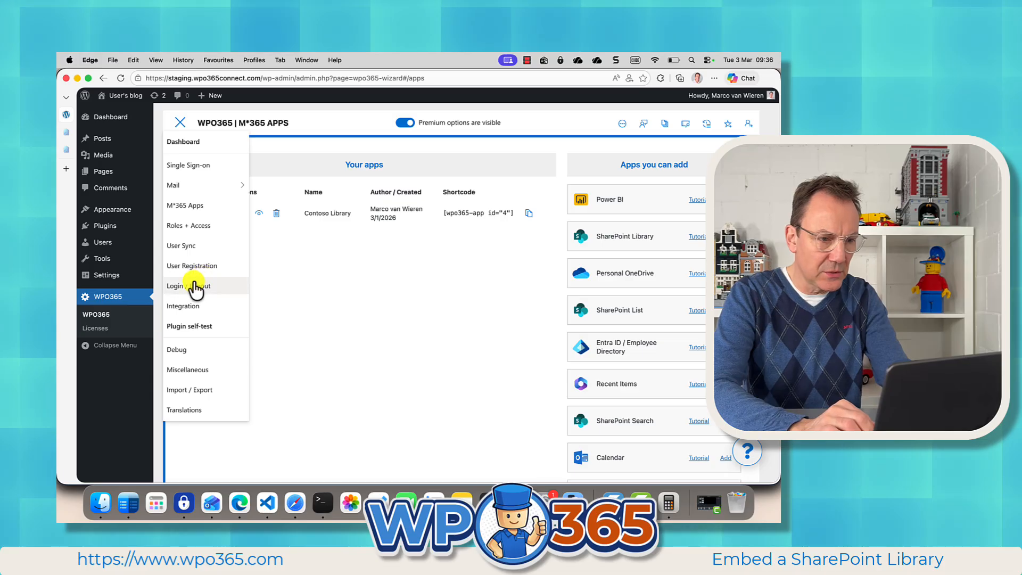
click(189, 227)
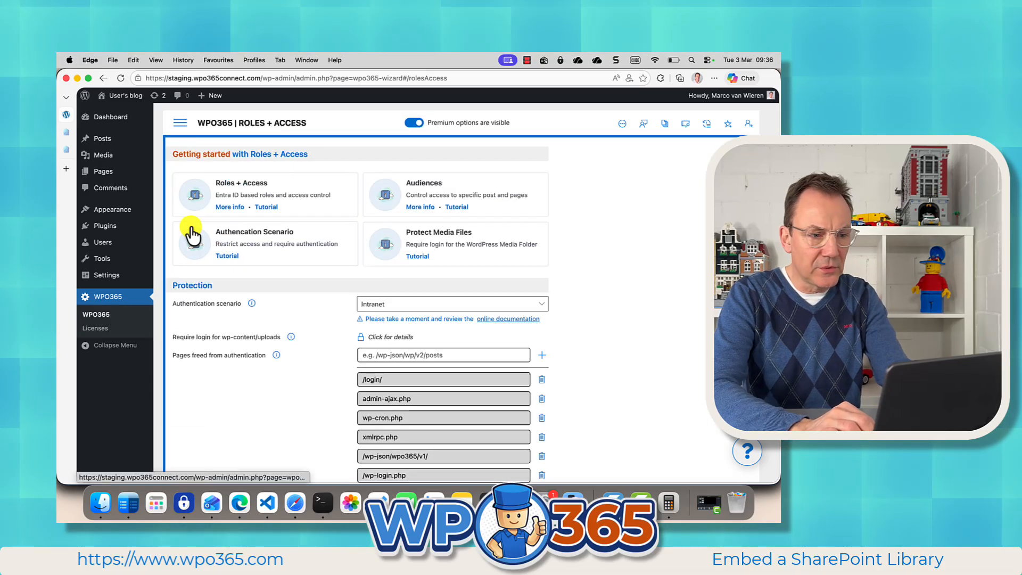
click(405, 308)
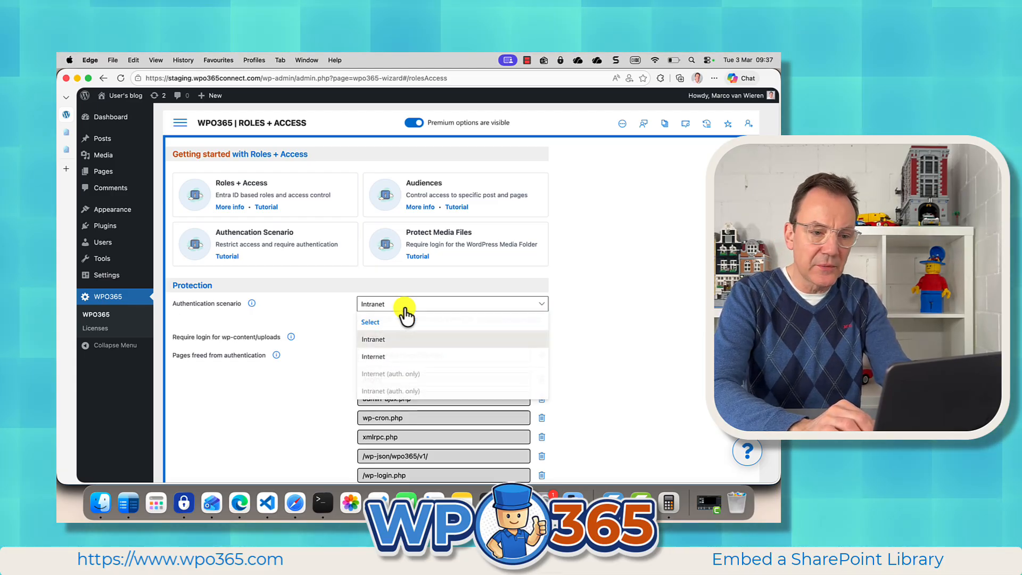
click(395, 354)
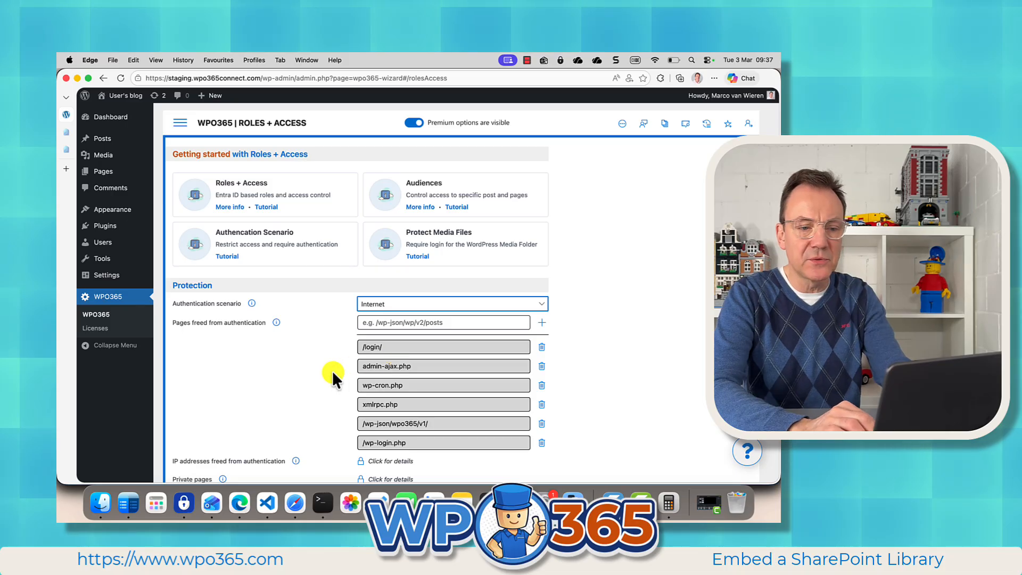
scroll(317, 372, down, 5)
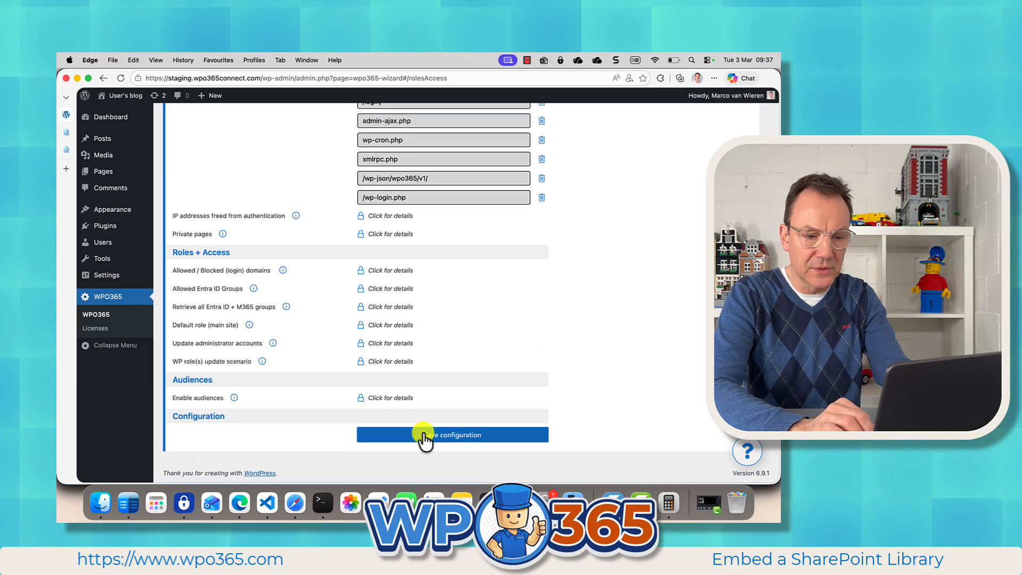
click(420, 435)
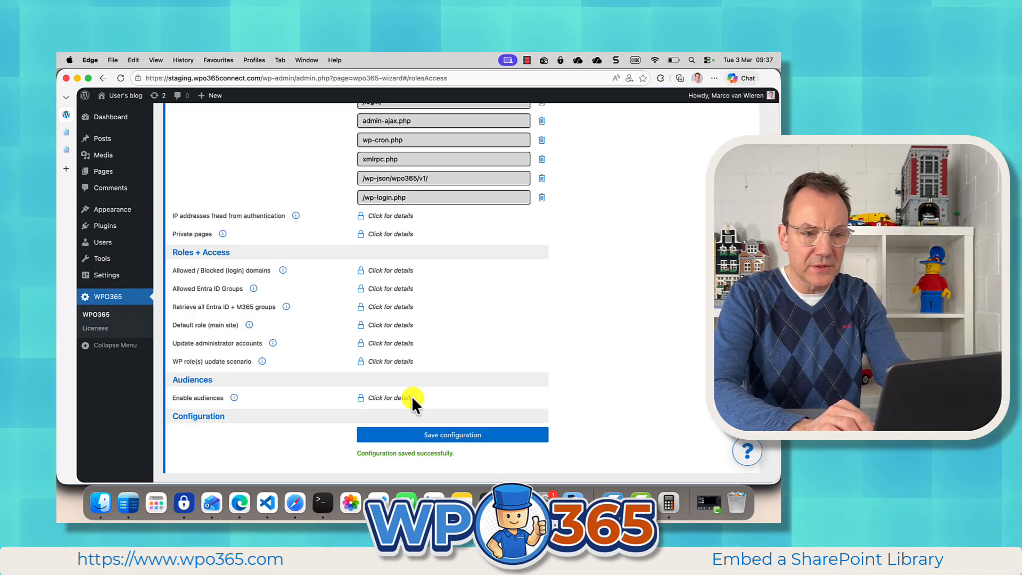
scroll(371, 331, up, 5)
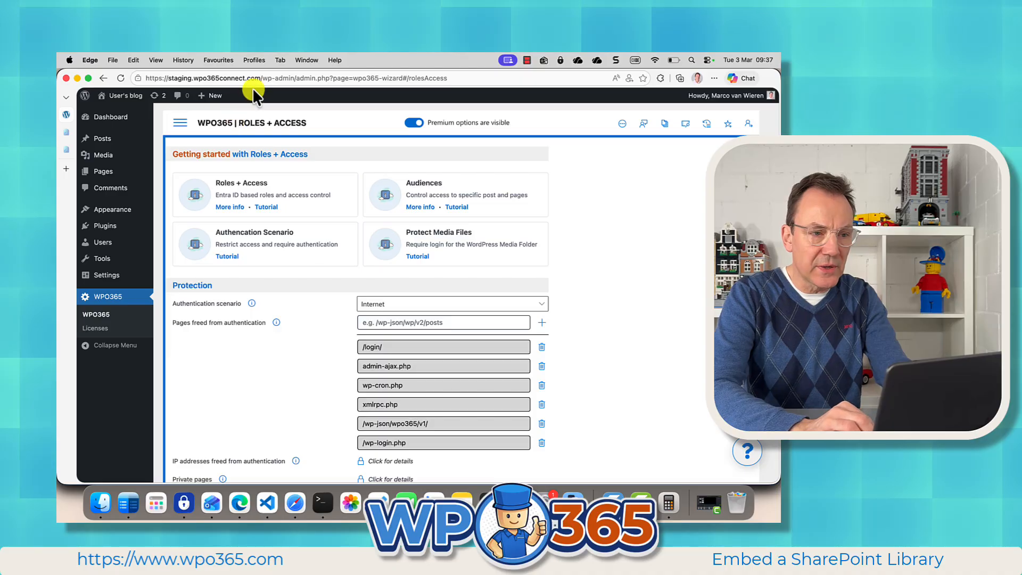
drag(262, 78, 143, 79)
key(super+c)
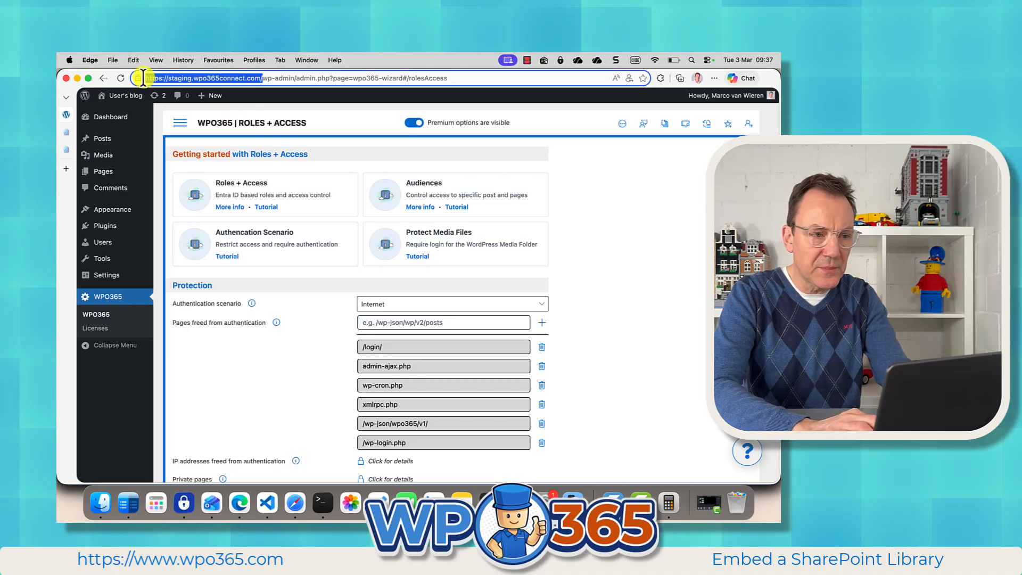
click(261, 356)
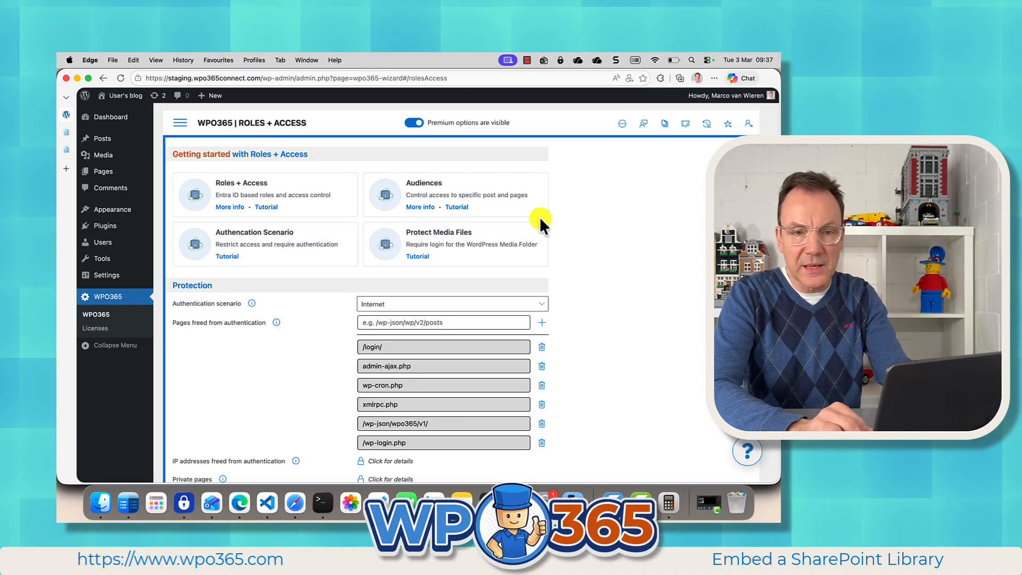
click(697, 79)
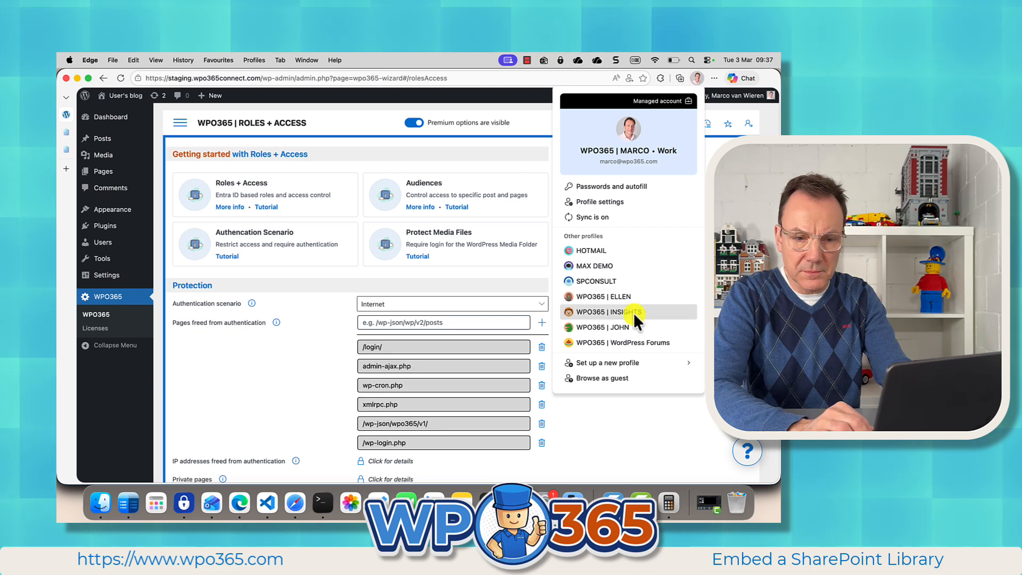
click(599, 374)
key(super+v)
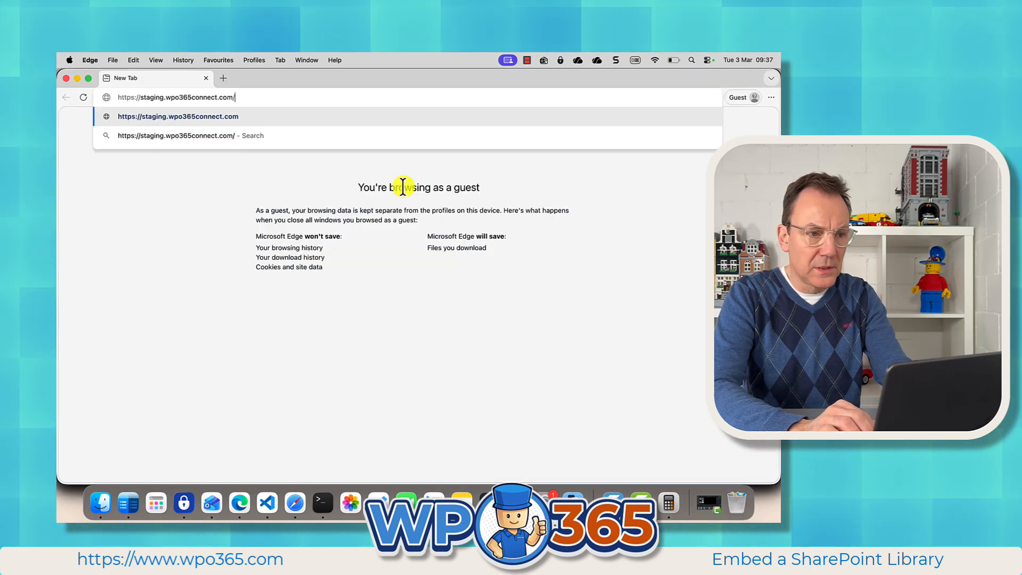
key(Return)
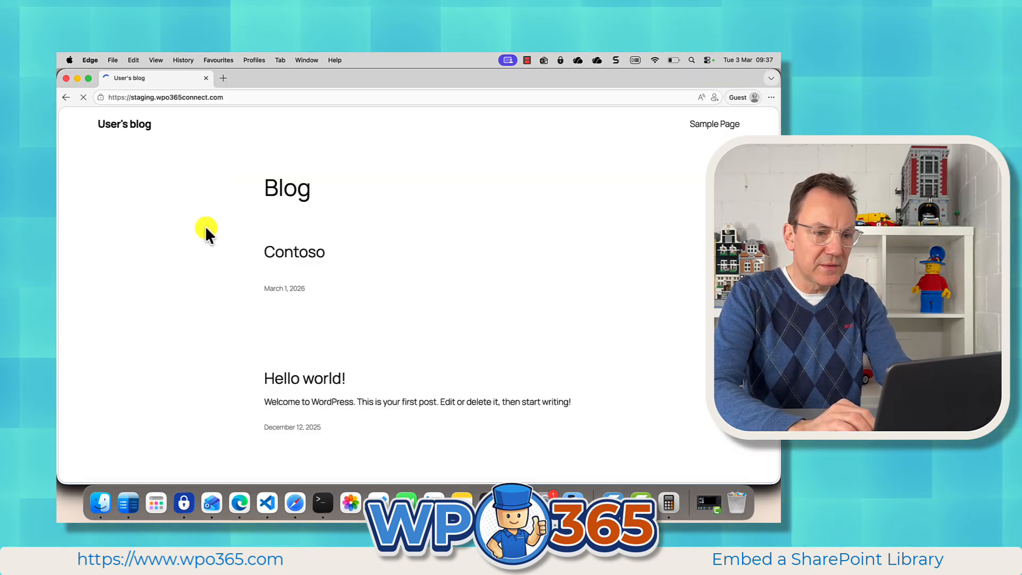
click(307, 257)
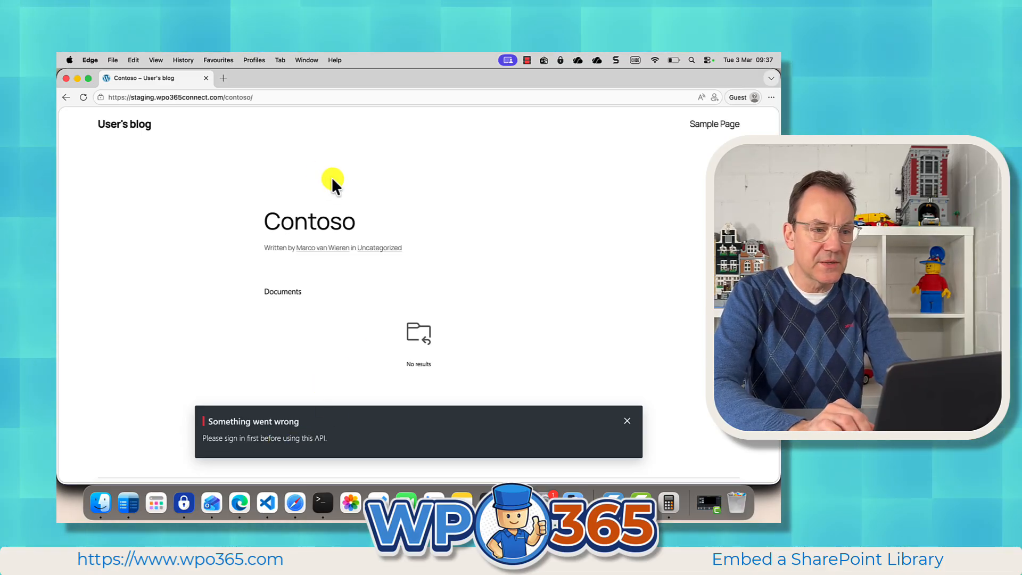
Step: Return to the WordPress admin, set the WPO365 REST API sign-in requirement to Allow anonymous access in the Integration settings, and save
click(257, 60)
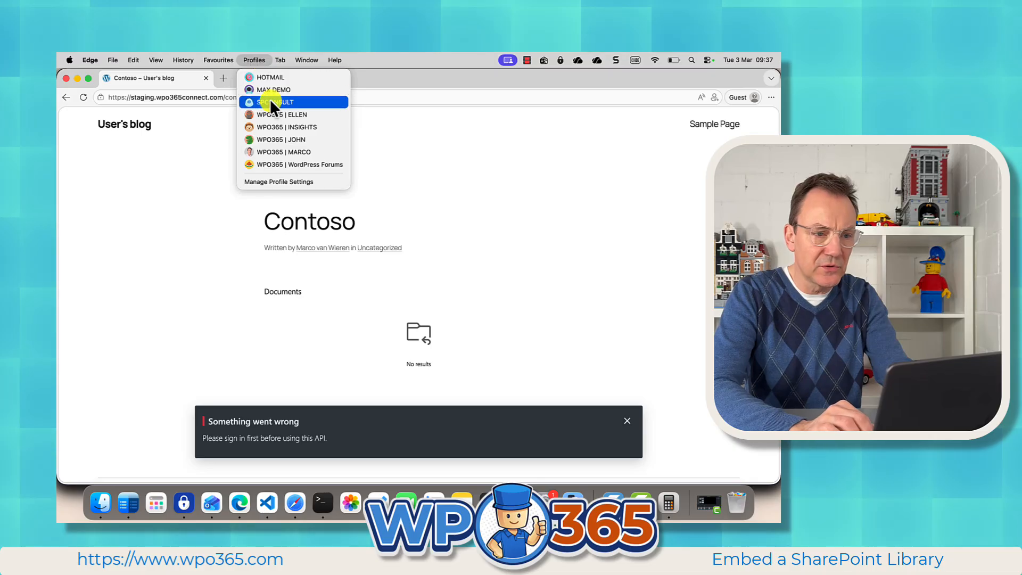
click(263, 152)
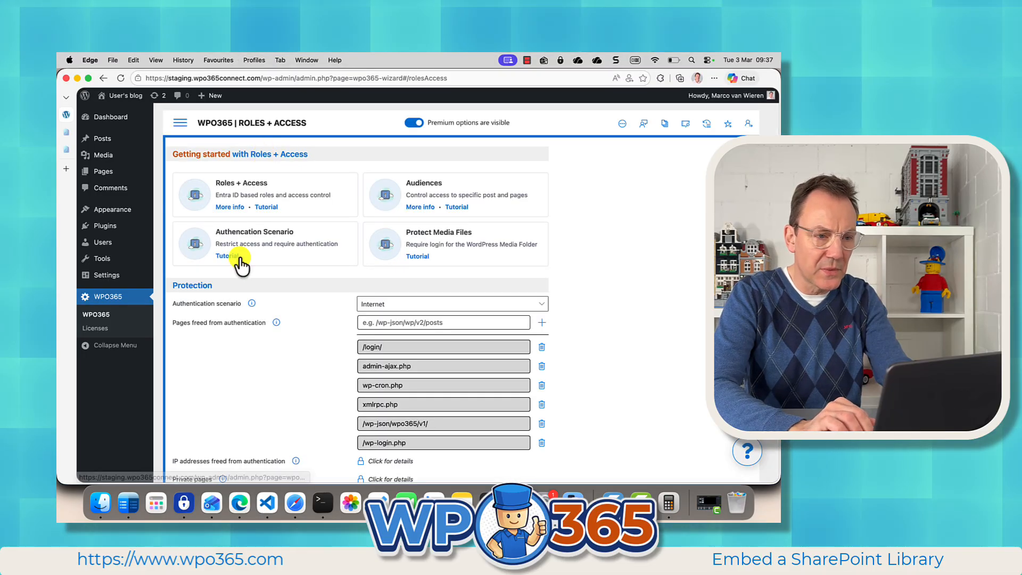
click(180, 123)
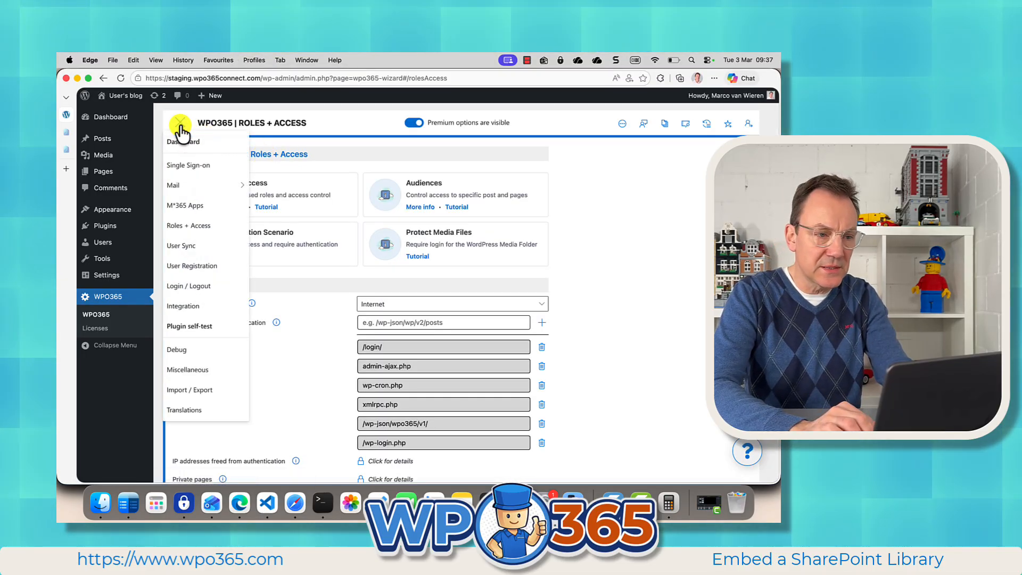
click(186, 306)
scroll(258, 353, down, 5)
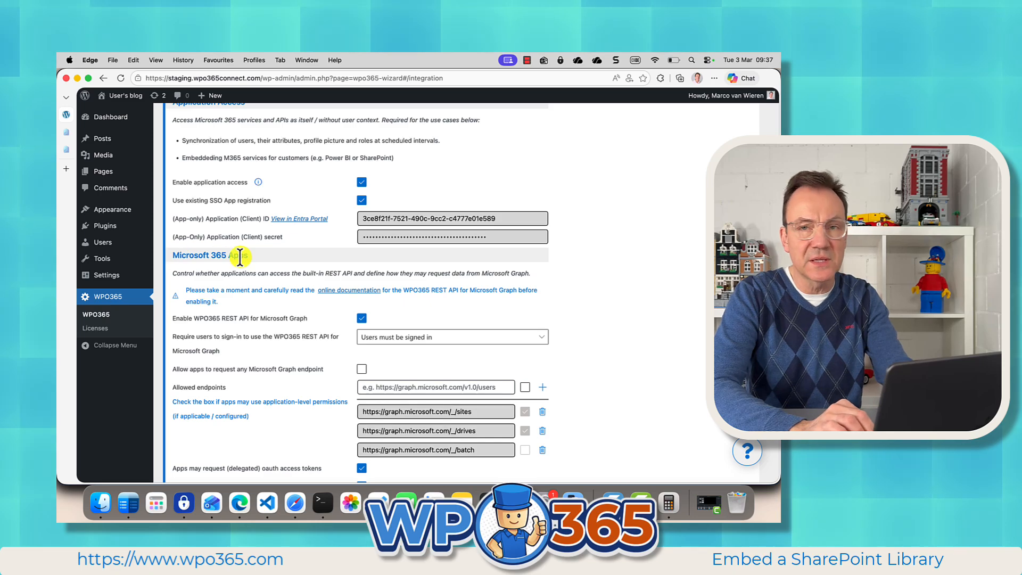
scroll(246, 368, down, 2)
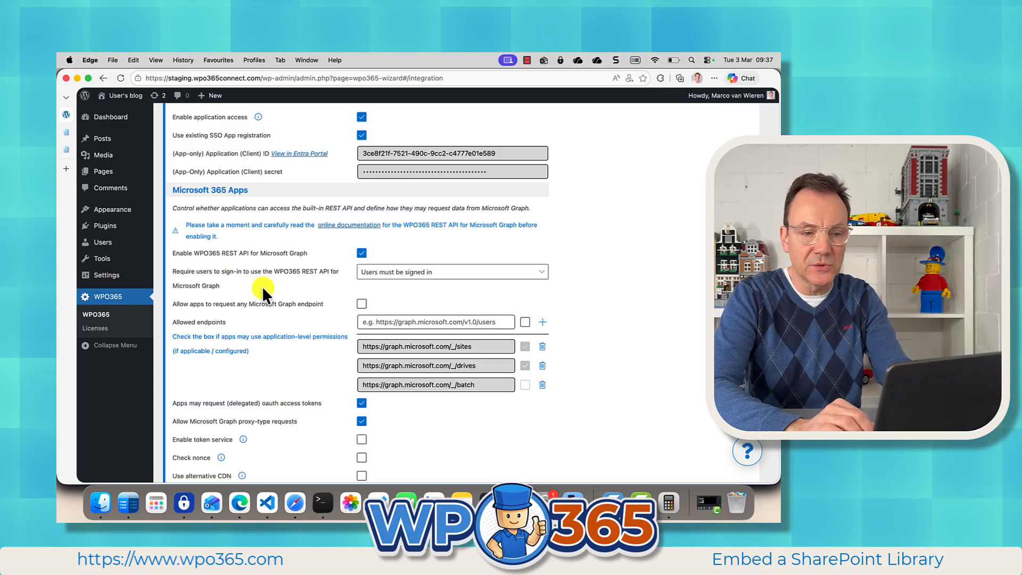
scroll(262, 286, down, 2)
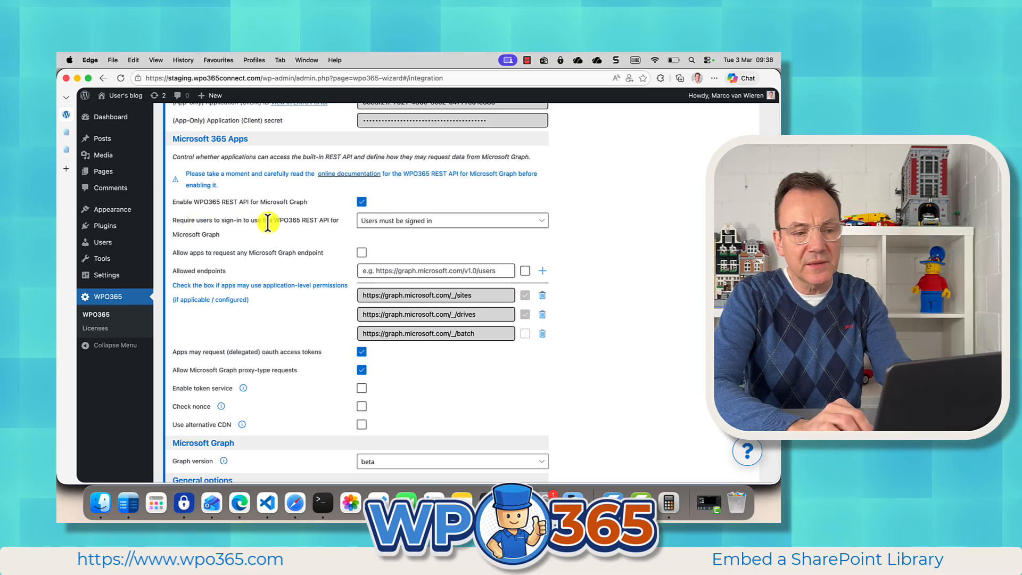
click(397, 229)
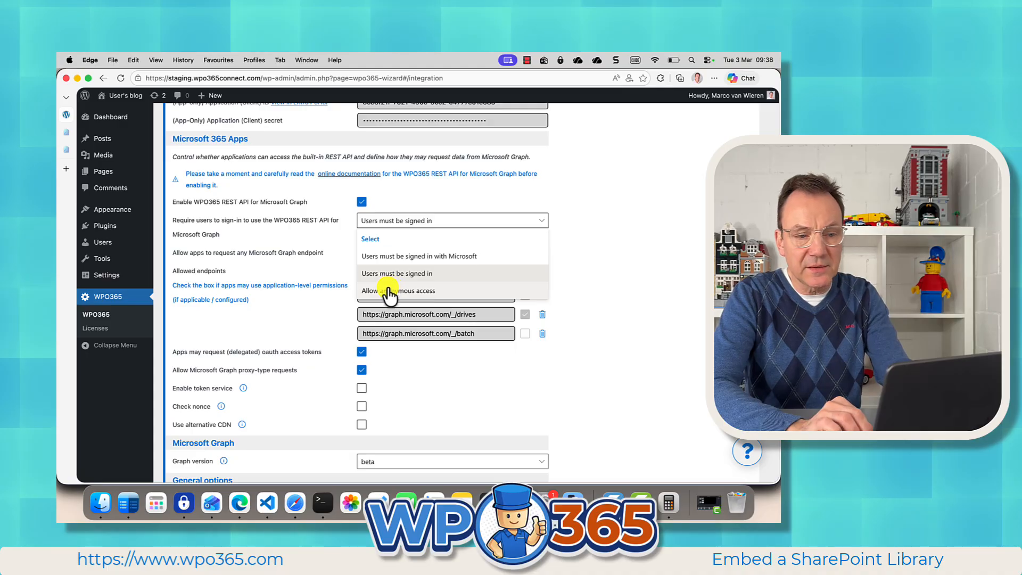
click(389, 290)
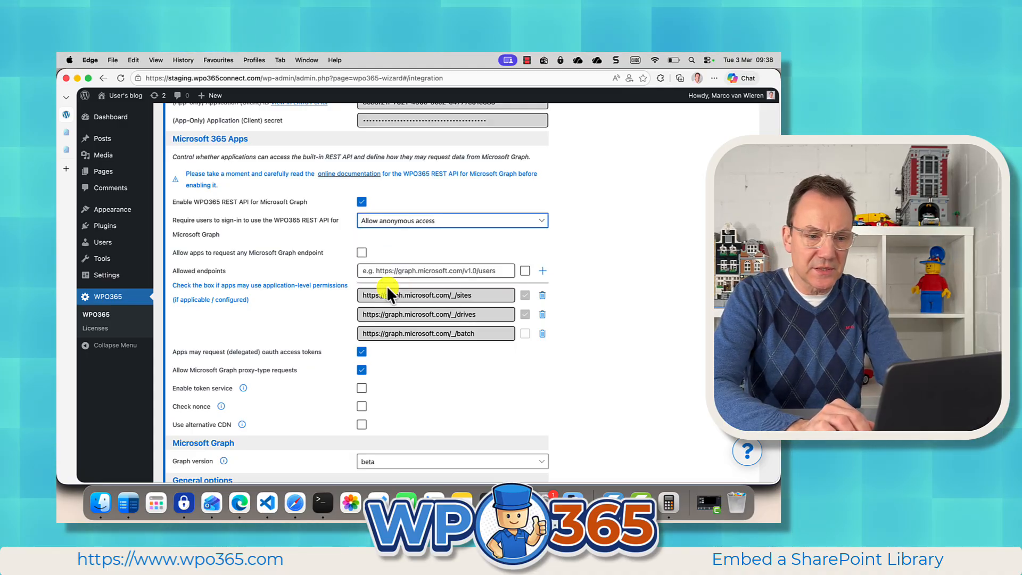
scroll(540, 381, down, 5)
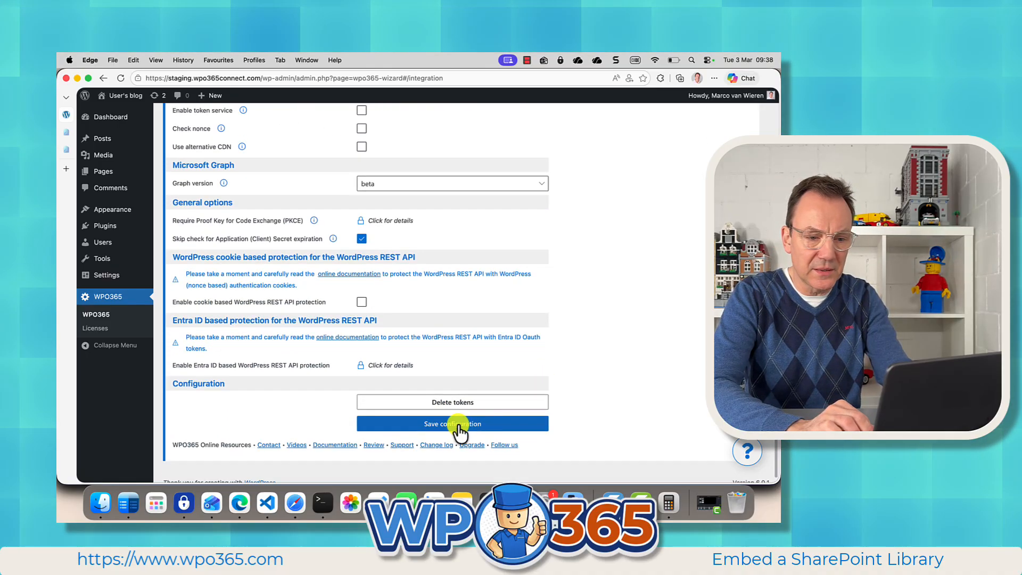
click(457, 424)
click(477, 339)
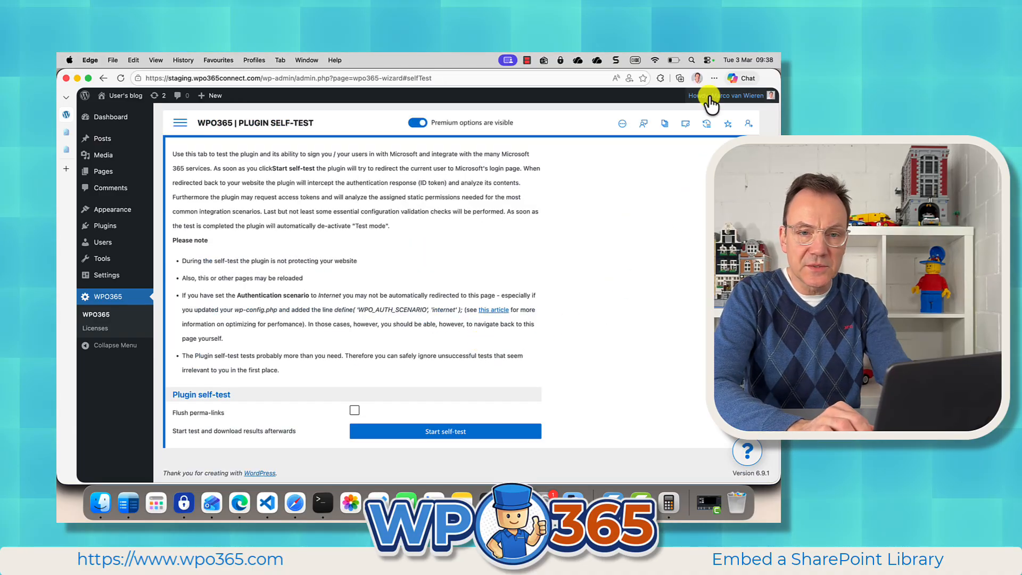
Step: Recheck the Documents library on the Contoso post in the guest window and return to the WordPress admin window
click(307, 61)
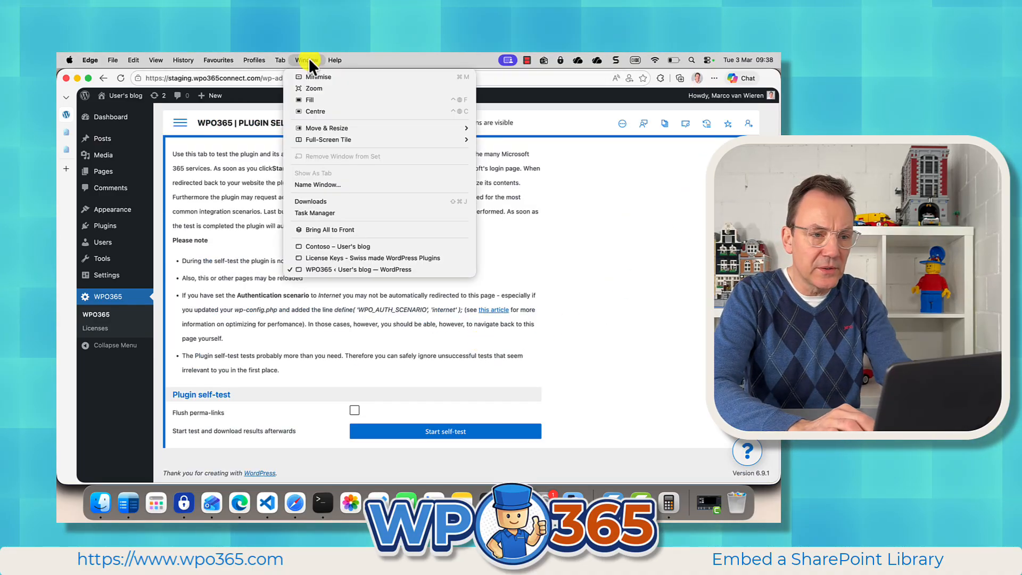
click(319, 249)
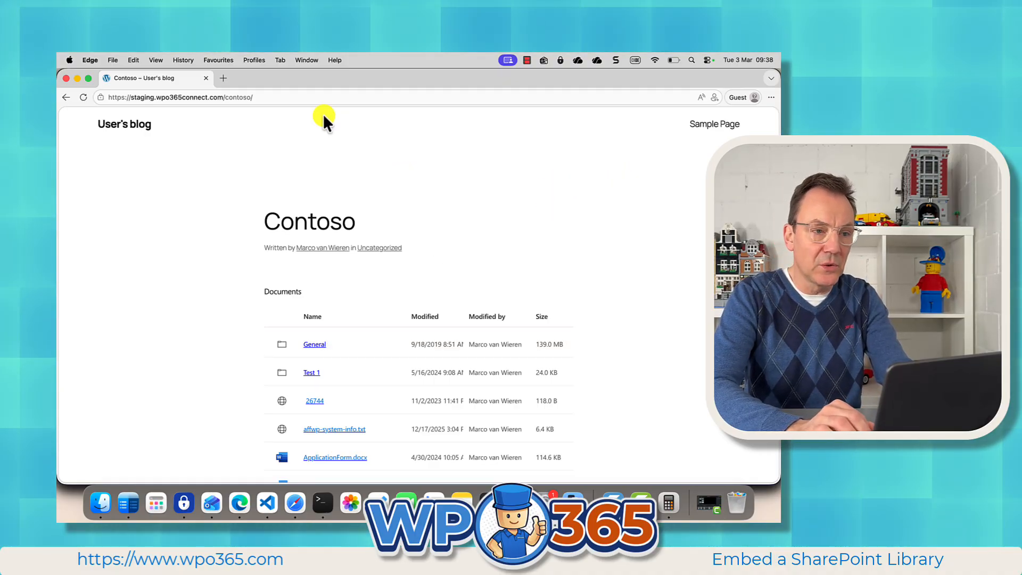
click(307, 60)
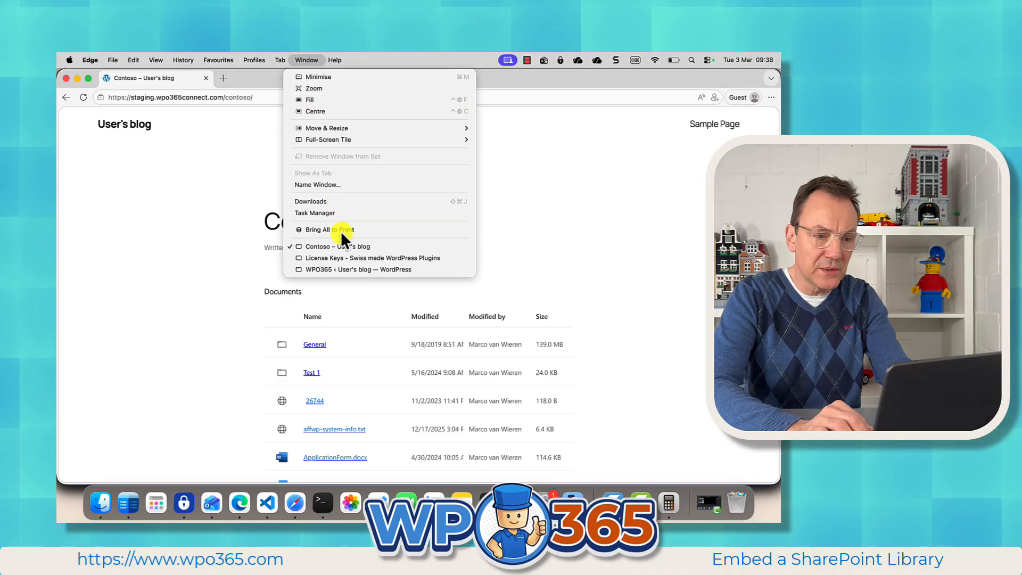
click(332, 269)
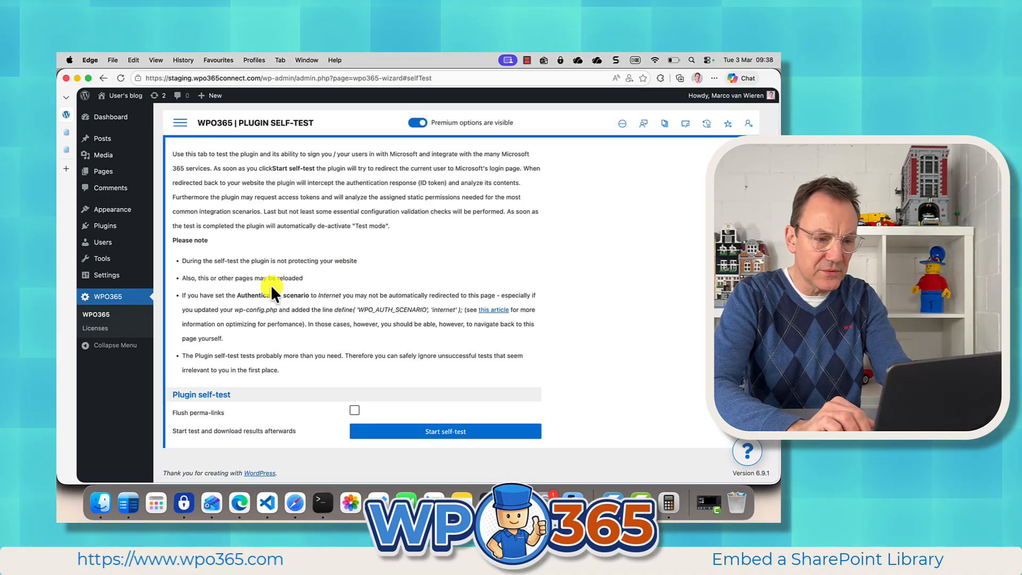
Step: In the WPO365 Integration settings, set the Microsoft Graph REST API sign-in requirement to Users must be signed in and save the configuration
click(180, 122)
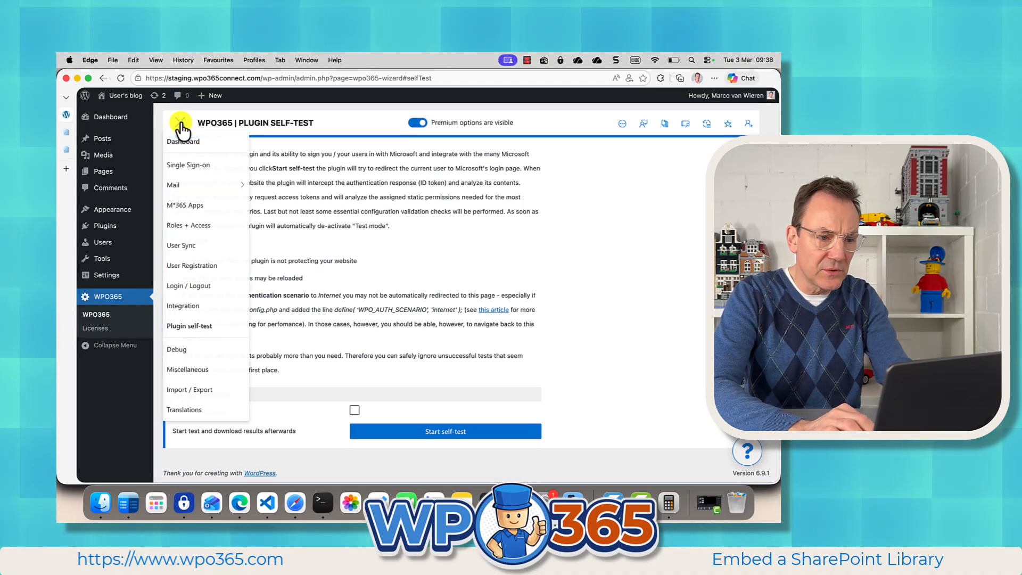
click(198, 306)
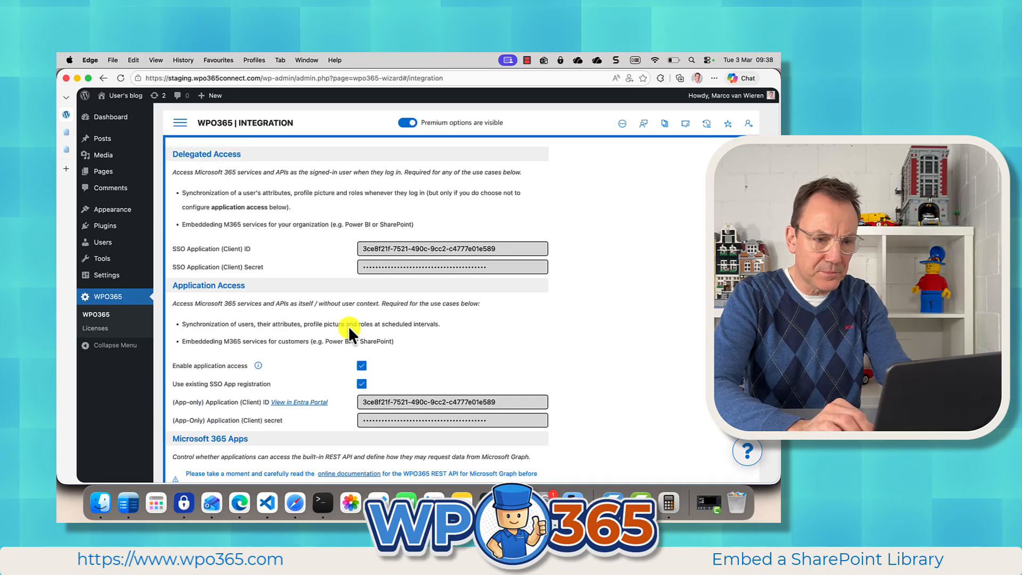
scroll(360, 328, down, 5)
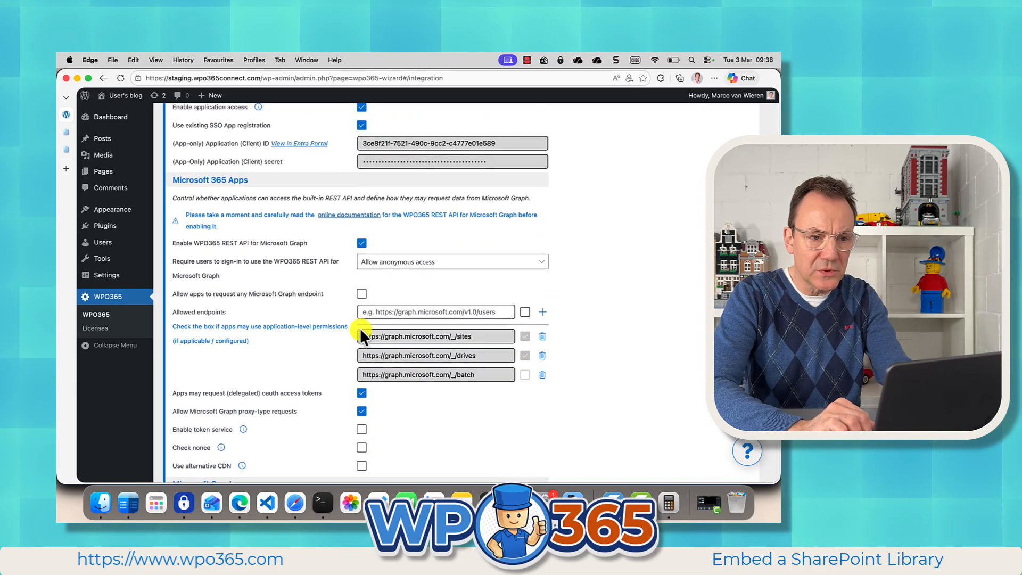
scroll(360, 328, up, 1)
scroll(360, 328, down, 5)
scroll(360, 328, up, 2)
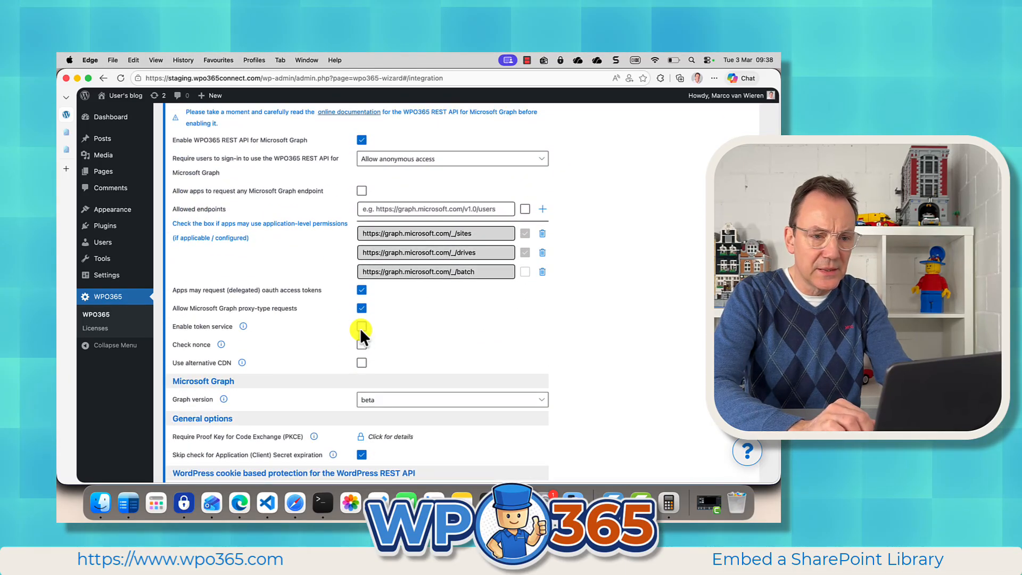
click(539, 159)
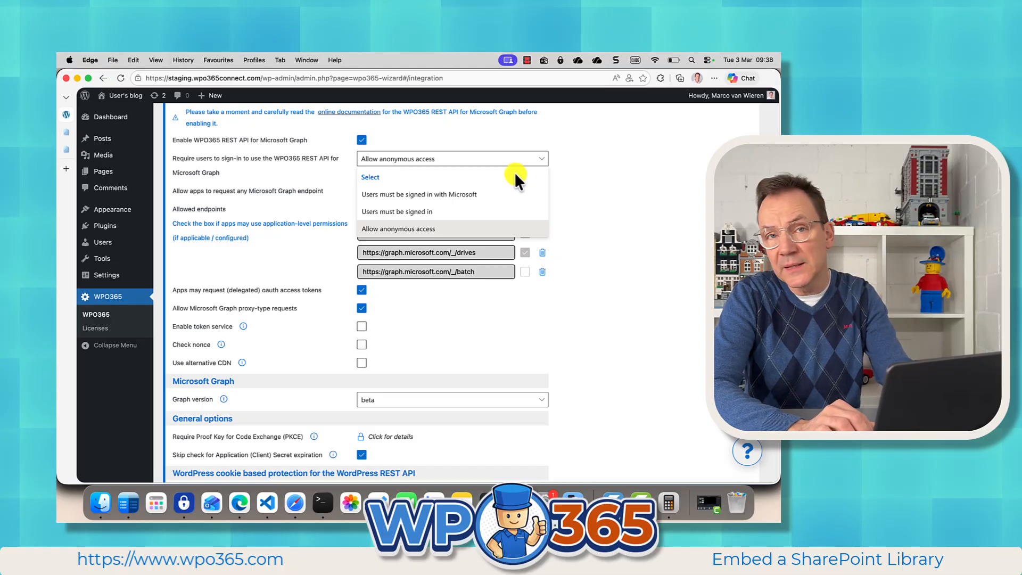
click(466, 212)
scroll(596, 303, down, 8)
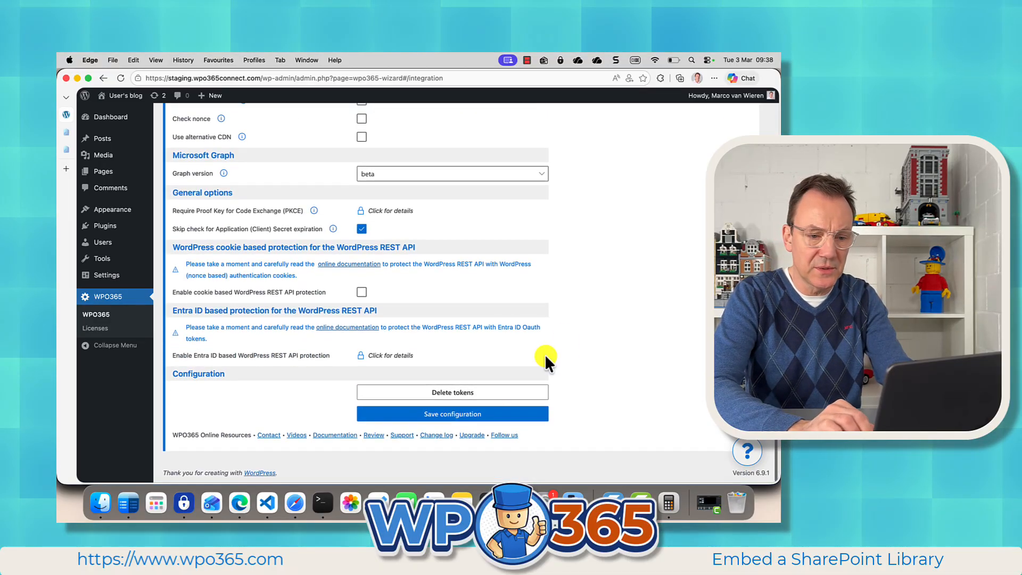
click(447, 414)
click(473, 345)
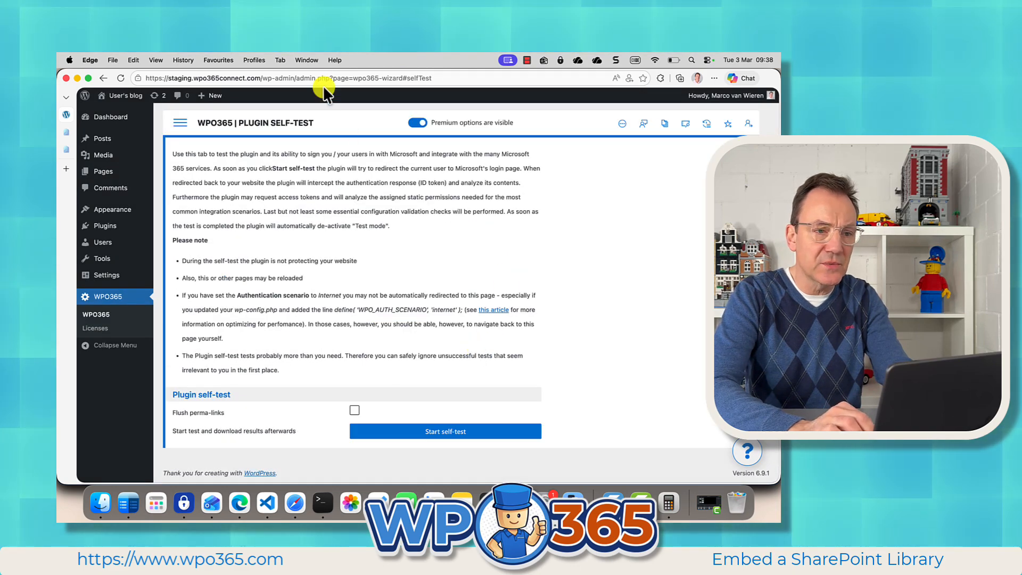
Step: Switch to the guest window showing the Contoso post and go to the site's wp-login.php page
click(307, 60)
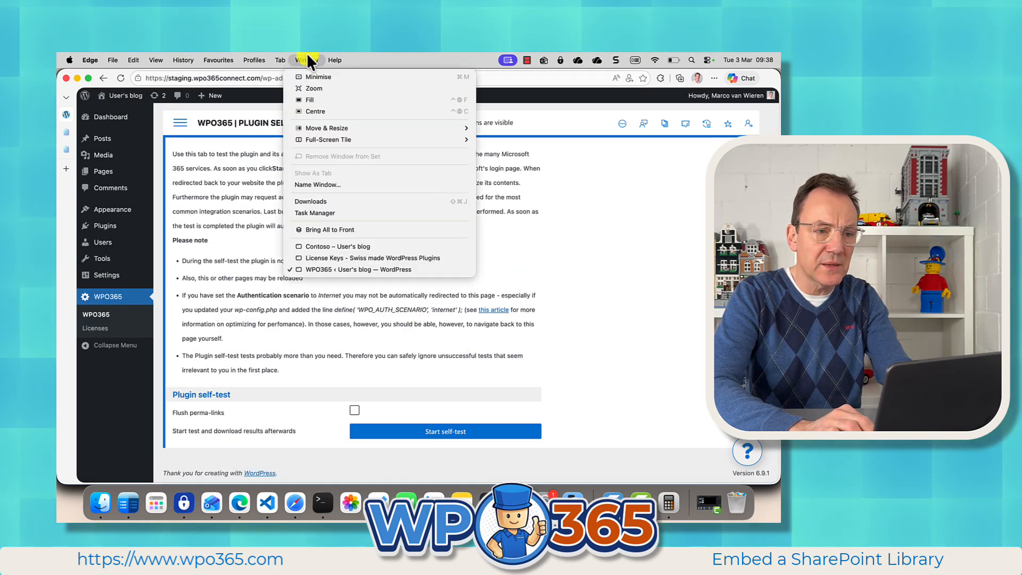
click(331, 246)
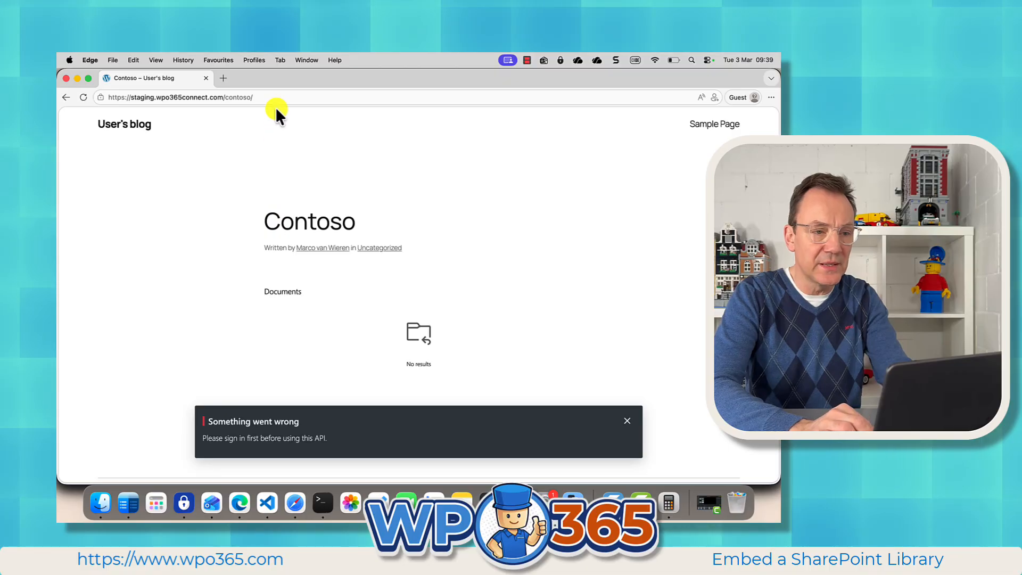
click(235, 97)
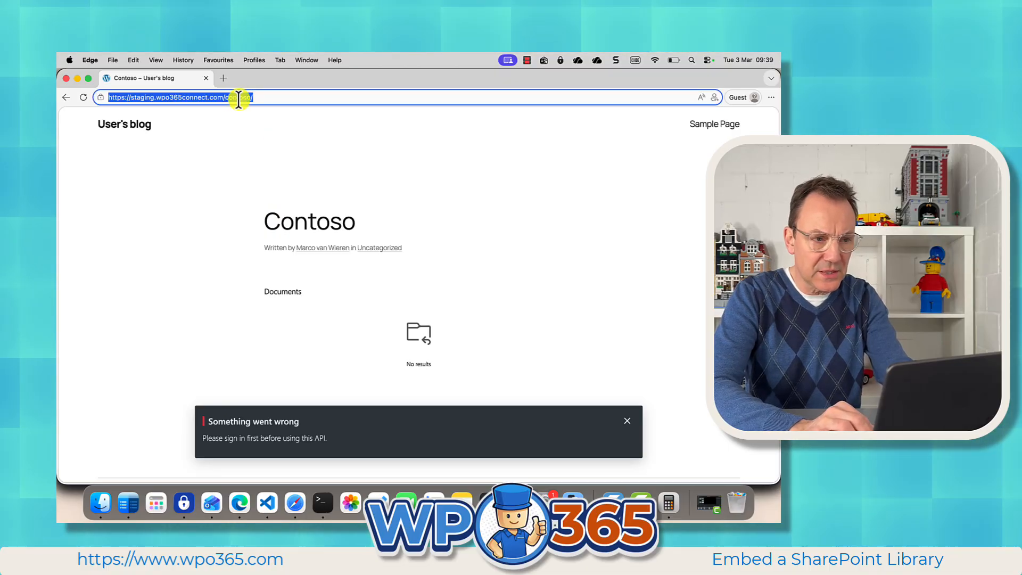
click(272, 98)
drag(227, 98, 305, 98)
text(w)
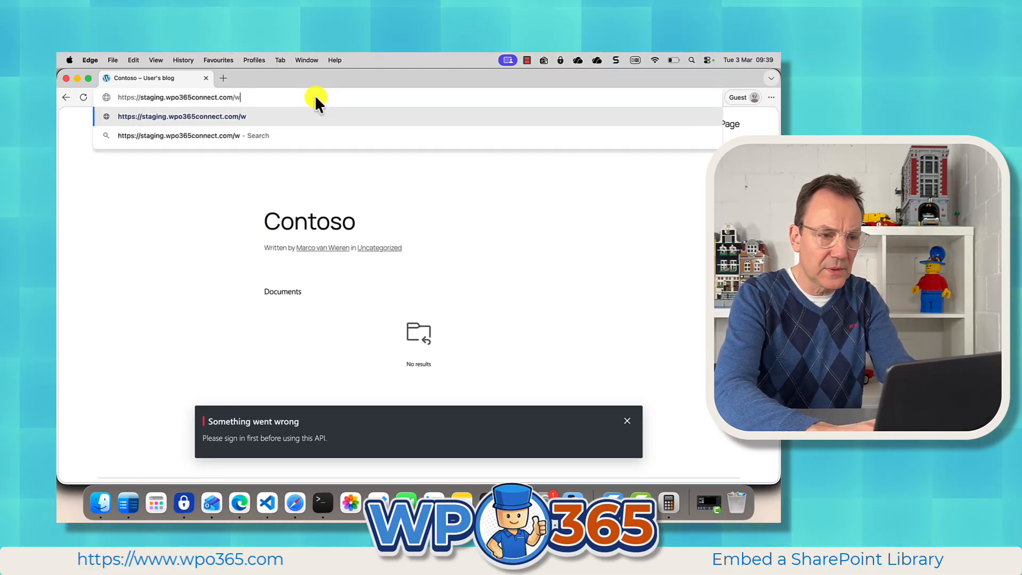
text(p-login.)
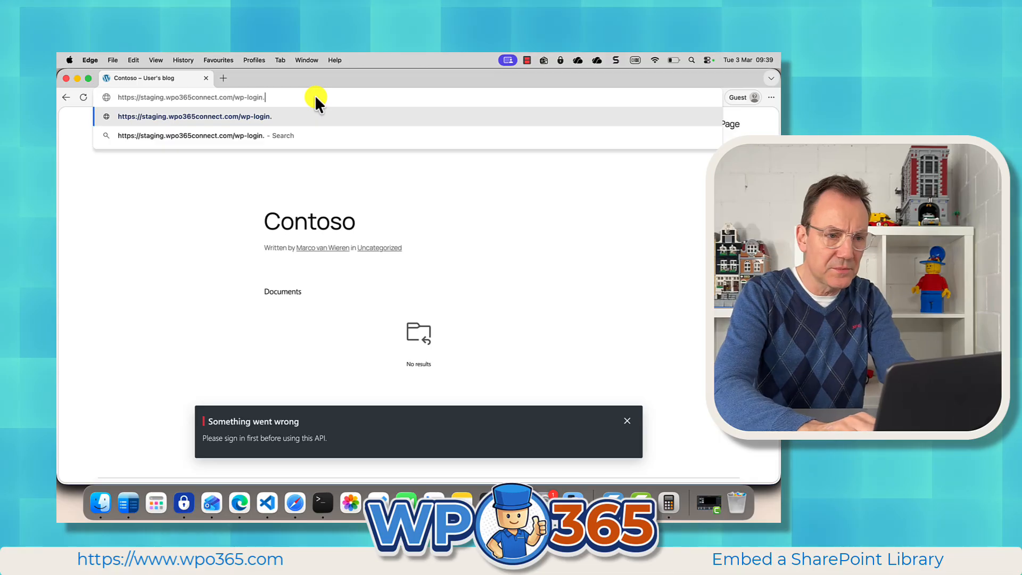
text(php)
key(Return)
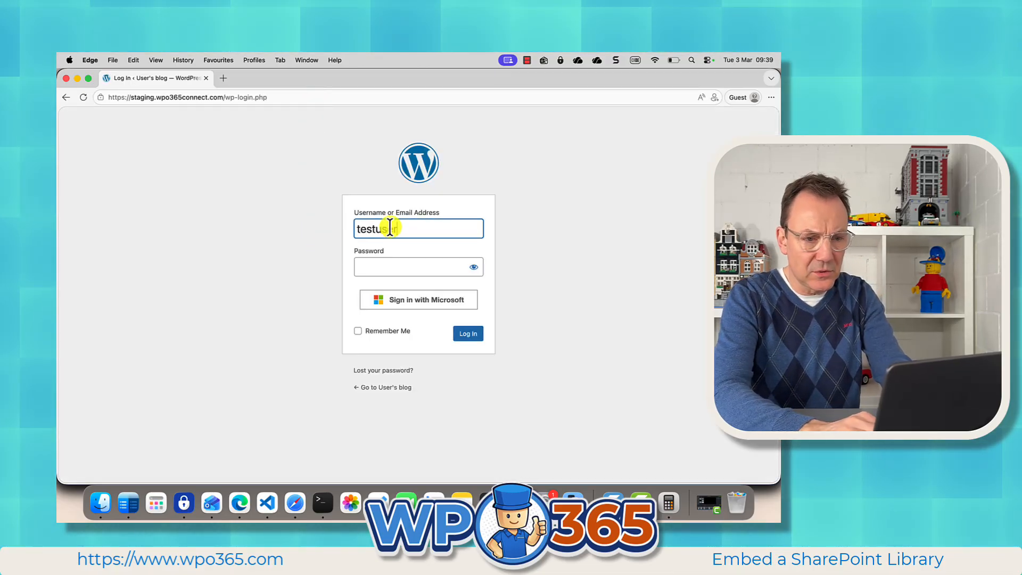
Step: Enter the account password for the test user and log in to WordPress
key(Tab)
text(•••••)
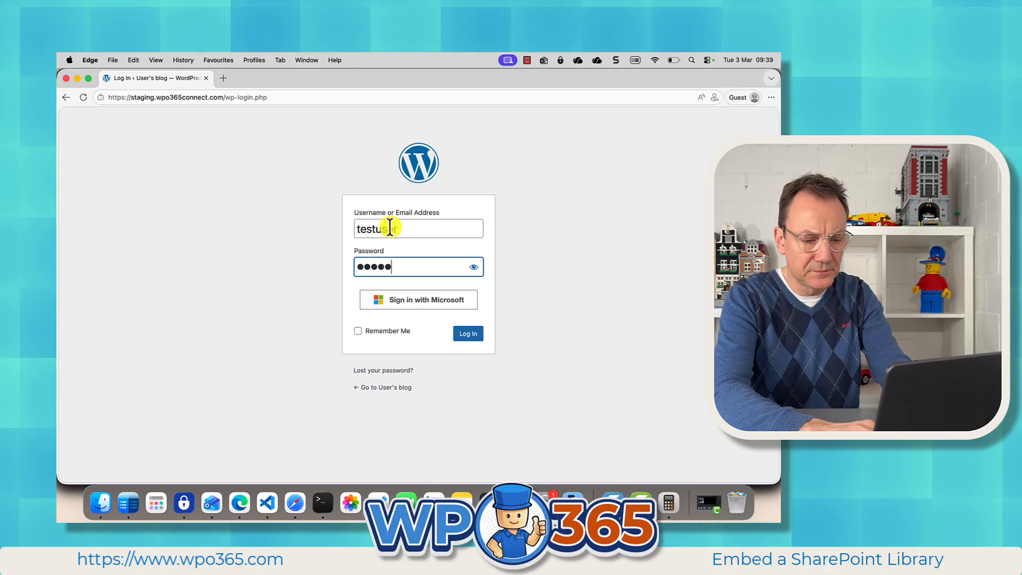
text(•••)
key(Return)
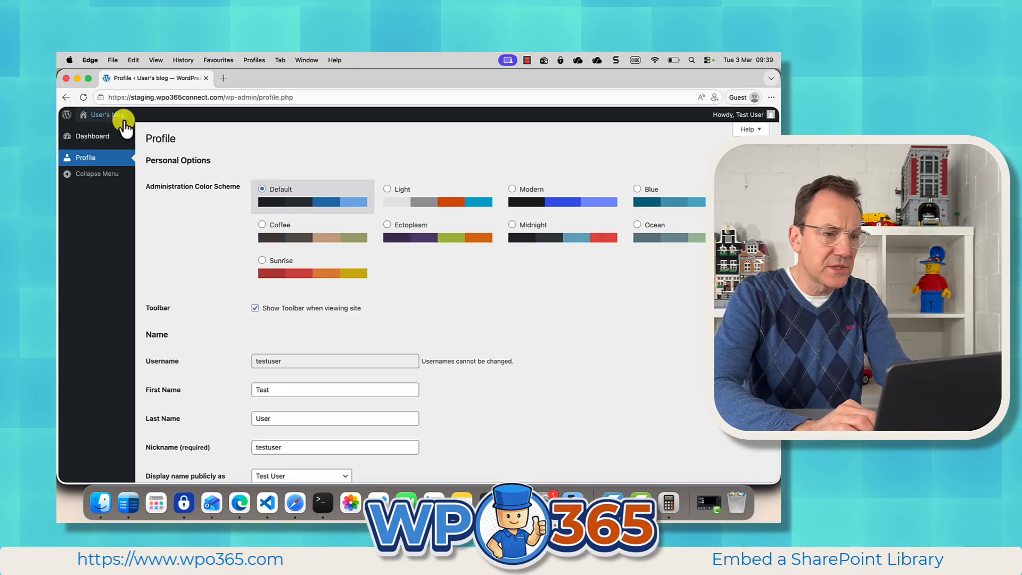
Step: Visit the site's blog as the signed-in test user and check the Documents library in the Contoso post
mouse_move(107, 114)
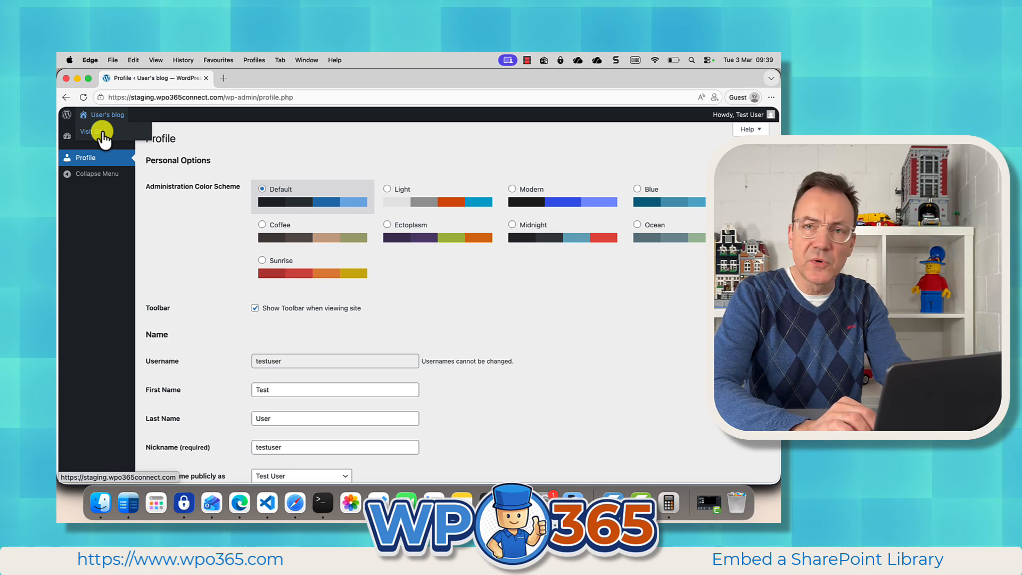
click(101, 133)
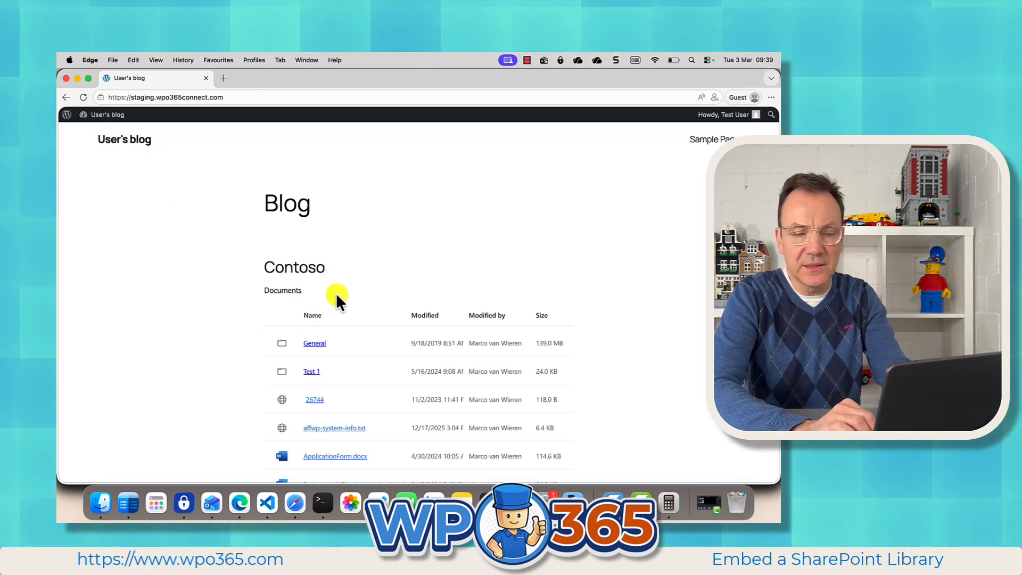
click(308, 271)
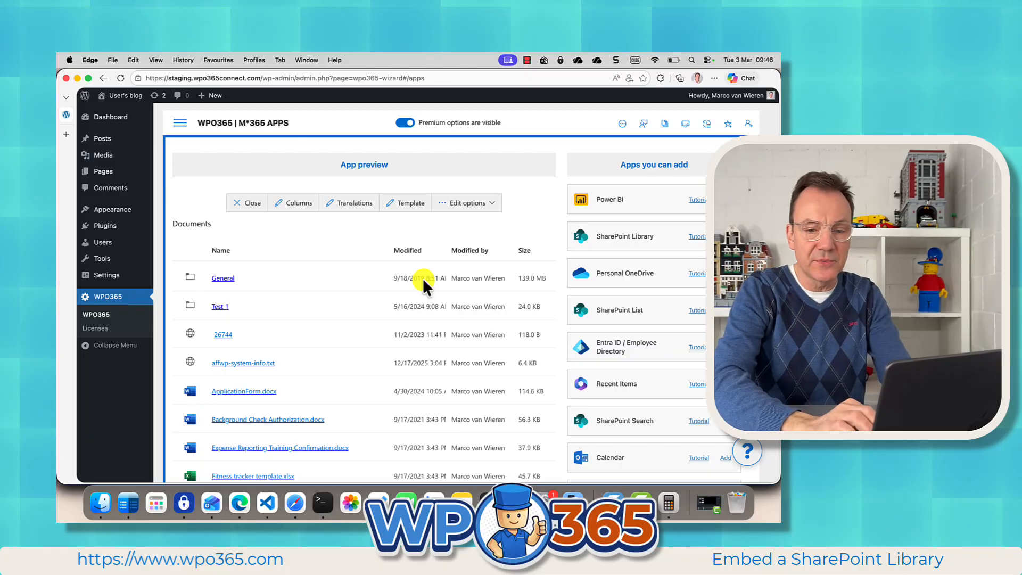
Step: Open the WPO365 contact page from the plugin's M365 Apps page and look over the contact form
click(747, 451)
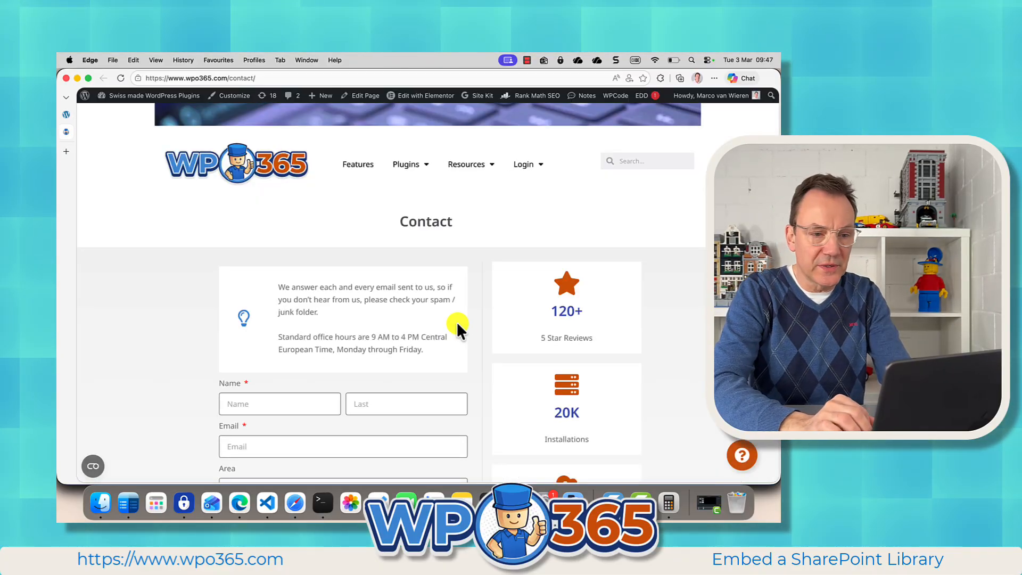
scroll(368, 348, down, 3)
scroll(368, 343, down, 5)
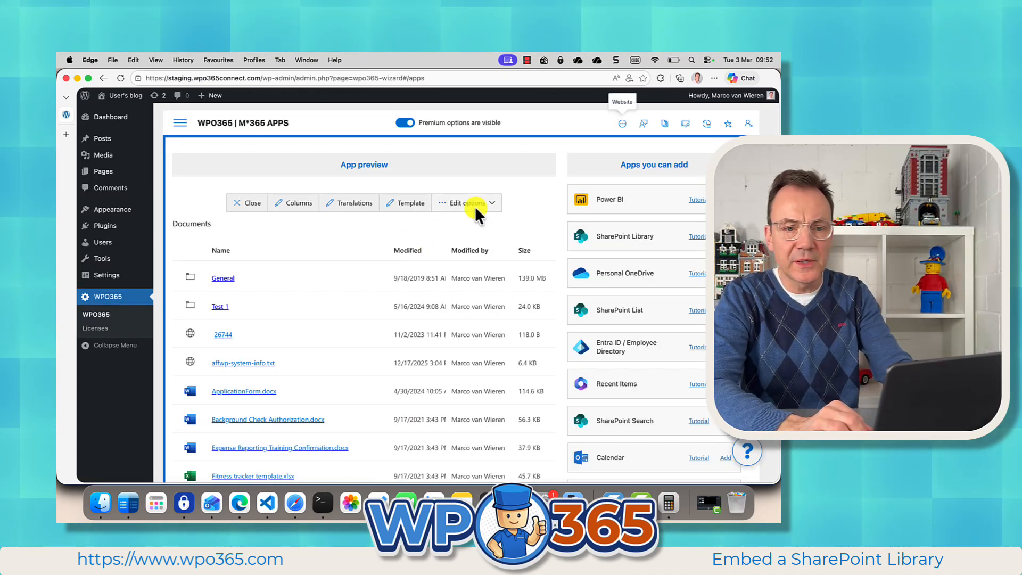
Step: Open the Features page of the WPO365 website and review the Sync, Roles + Access, Customers and M365 Apps sections
click(623, 125)
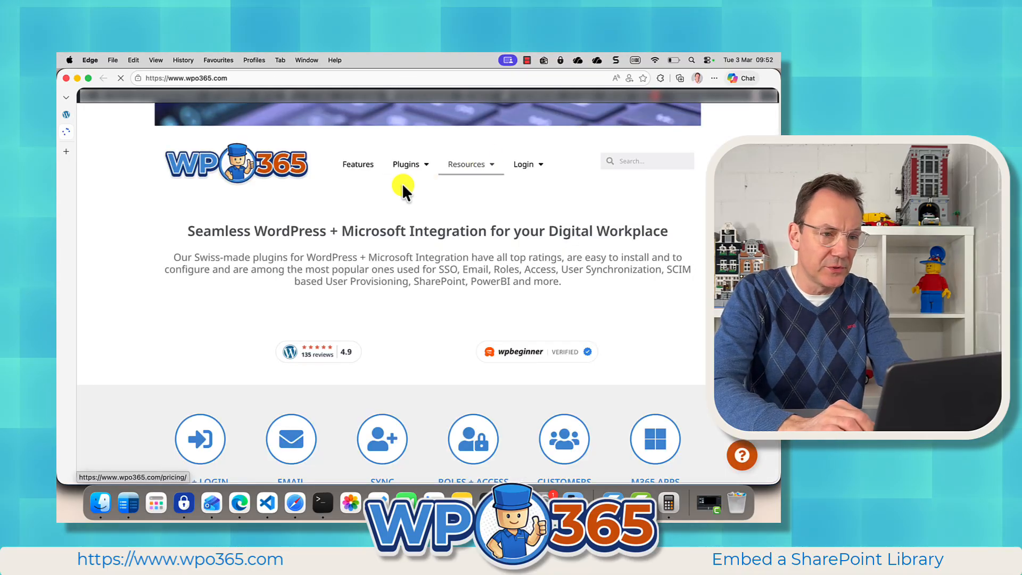
click(360, 169)
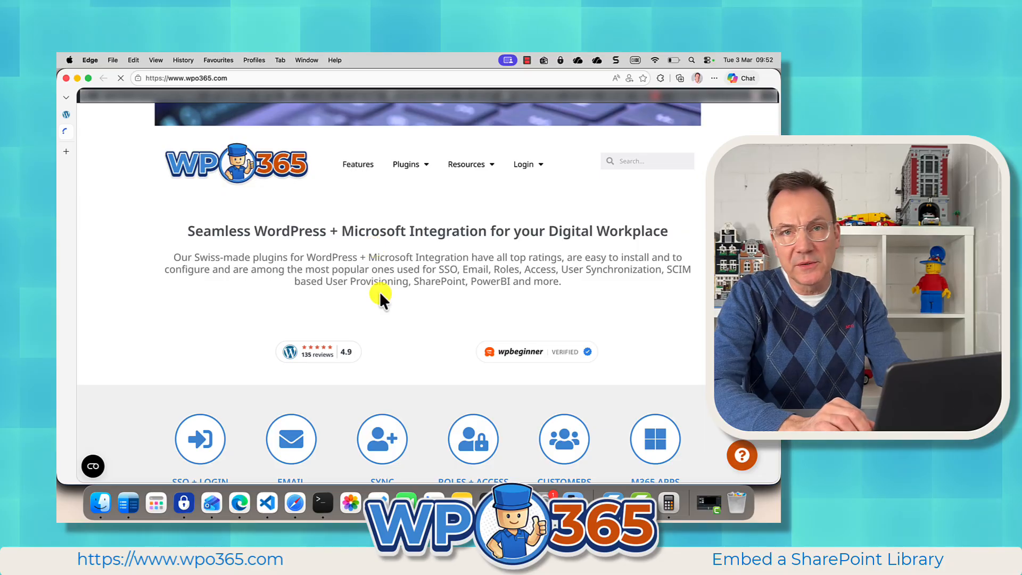
scroll(369, 310, down, 2)
scroll(369, 311, down, 10)
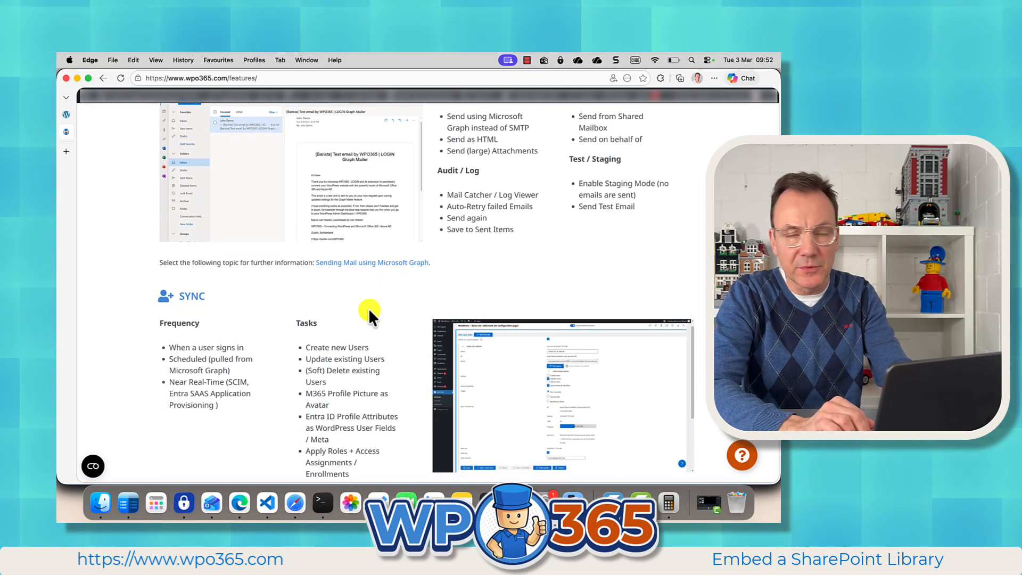
scroll(333, 337, down, 8)
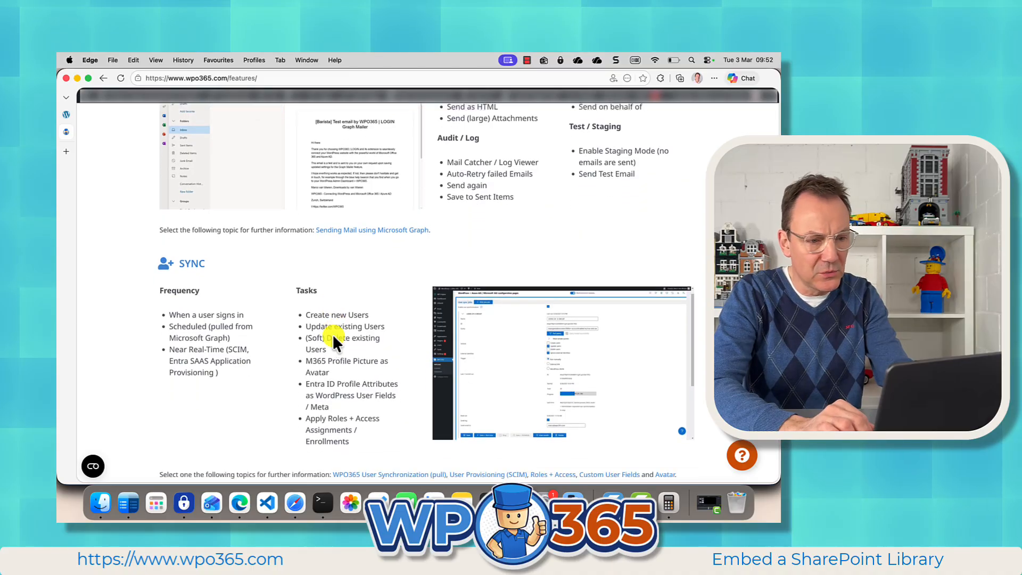
scroll(334, 337, down, 3)
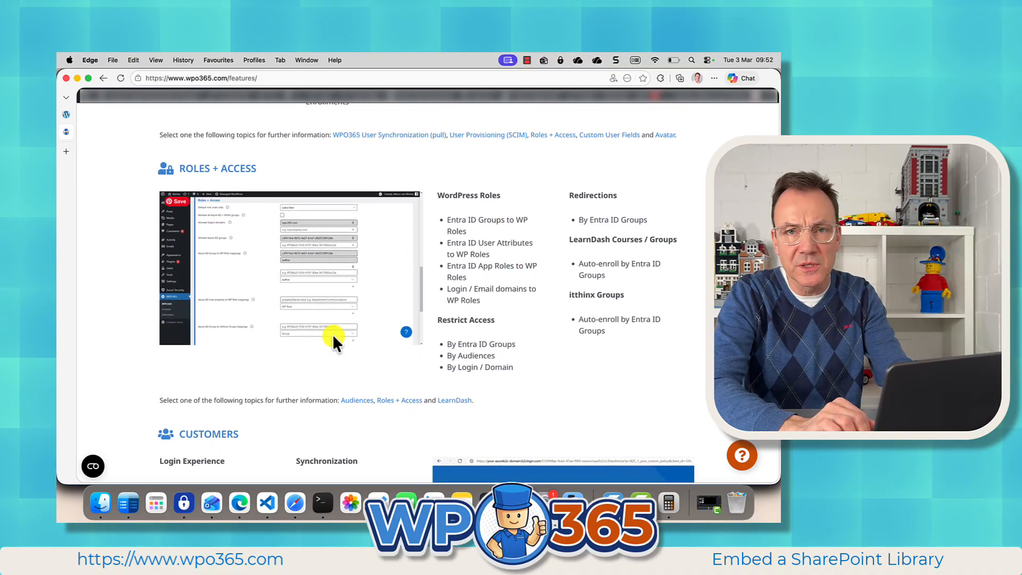
scroll(334, 337, up, 1)
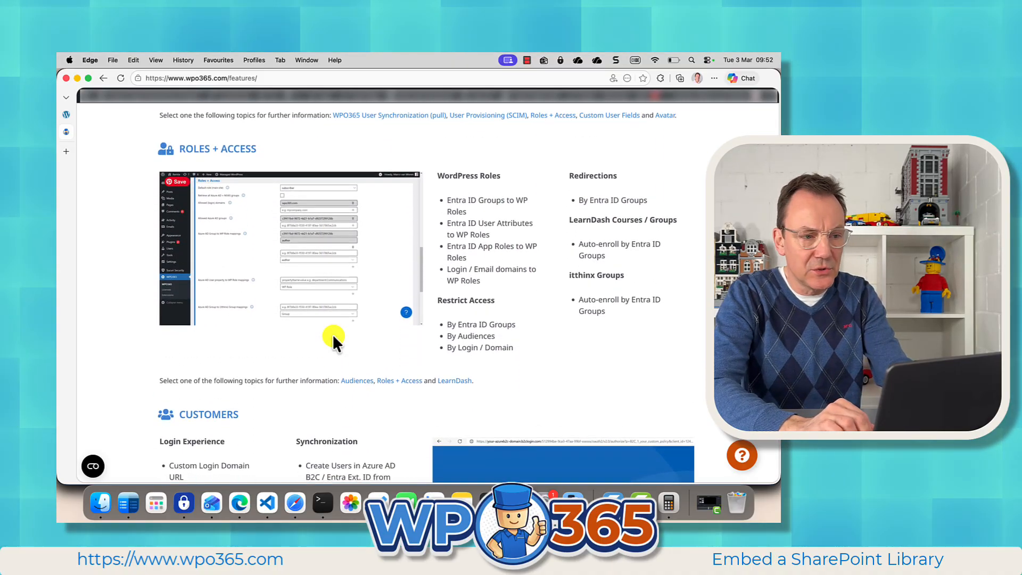
scroll(332, 334, down, 3)
scroll(333, 337, down, 7)
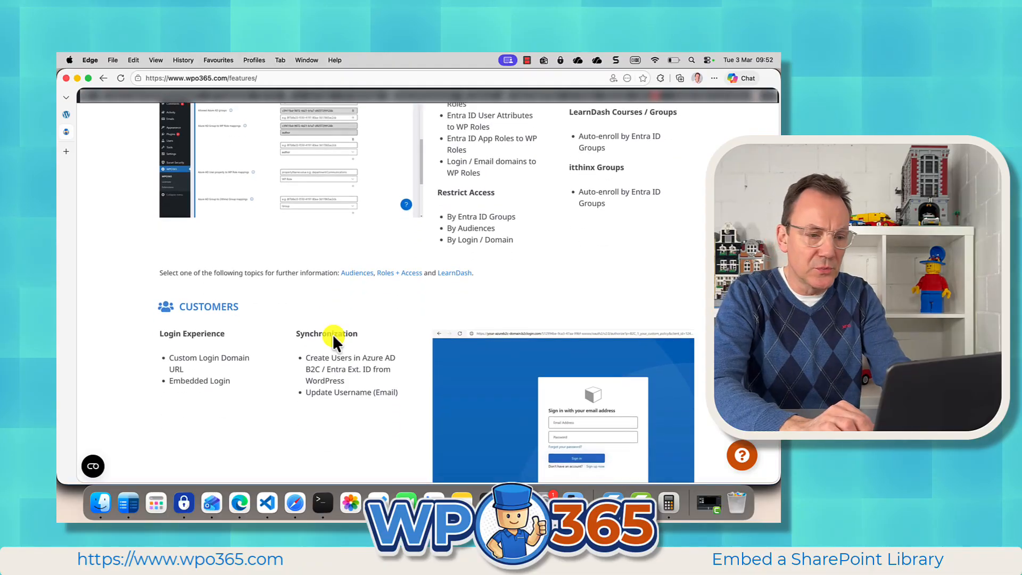
scroll(332, 334, down, 2)
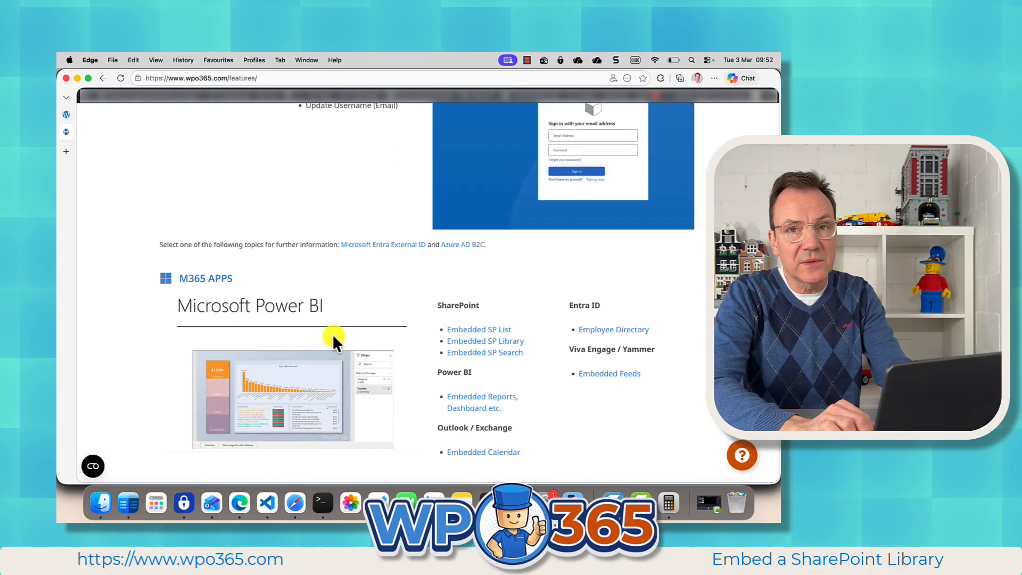
scroll(333, 334, up, 2)
scroll(332, 333, up, 1)
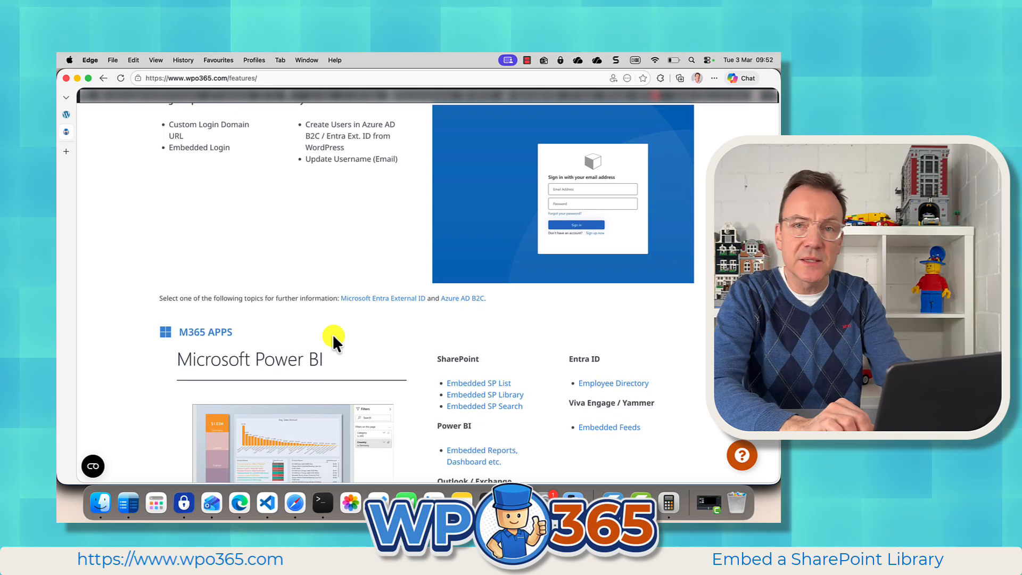
scroll(332, 334, down, 3)
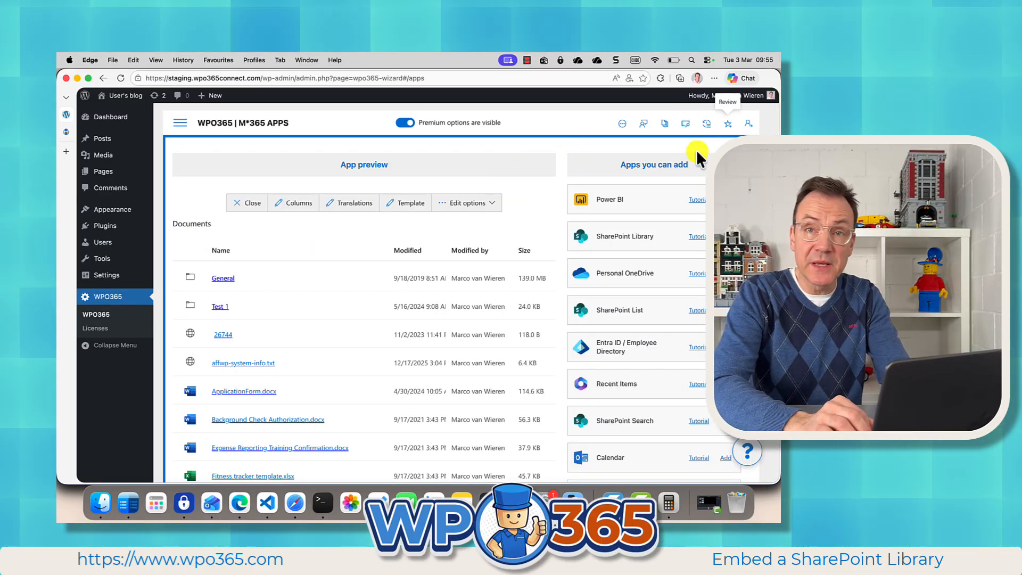
Step: Open the WPO365 plugin's reviews page on WordPress.org from the plugin's M365 Apps page
click(727, 125)
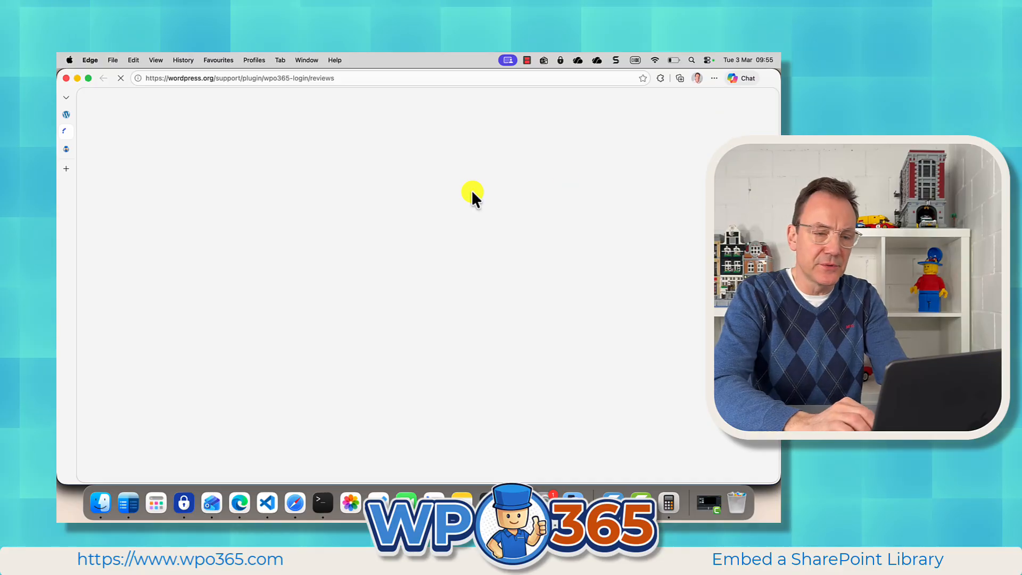